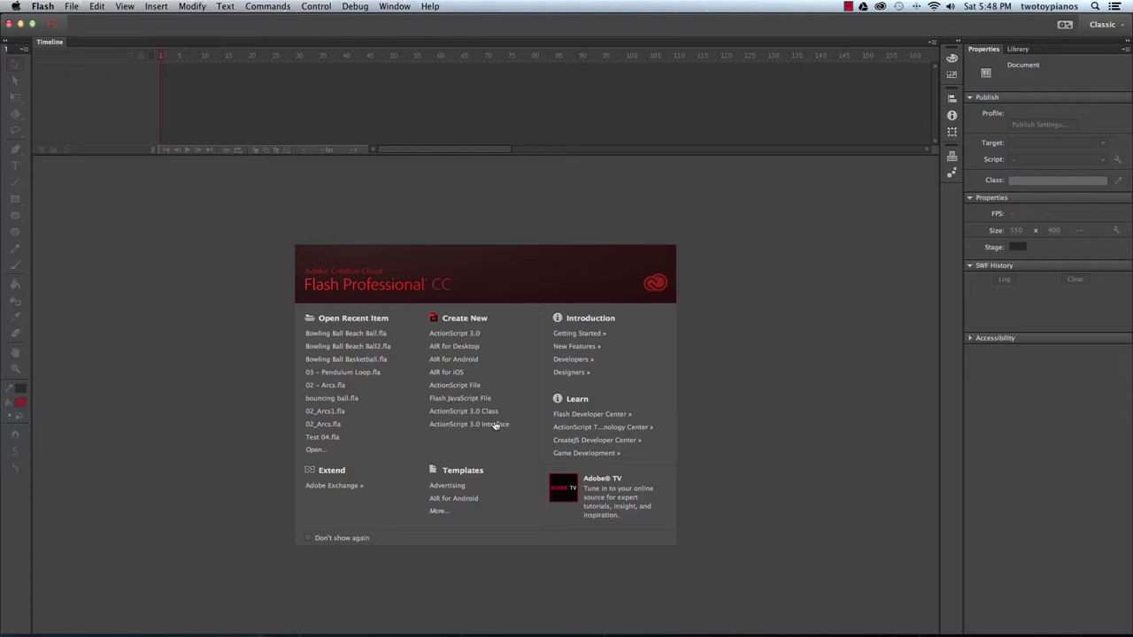
Step: Create a new ActionScript 3.0 document and set its frame rate to 12 fps
click(472, 335)
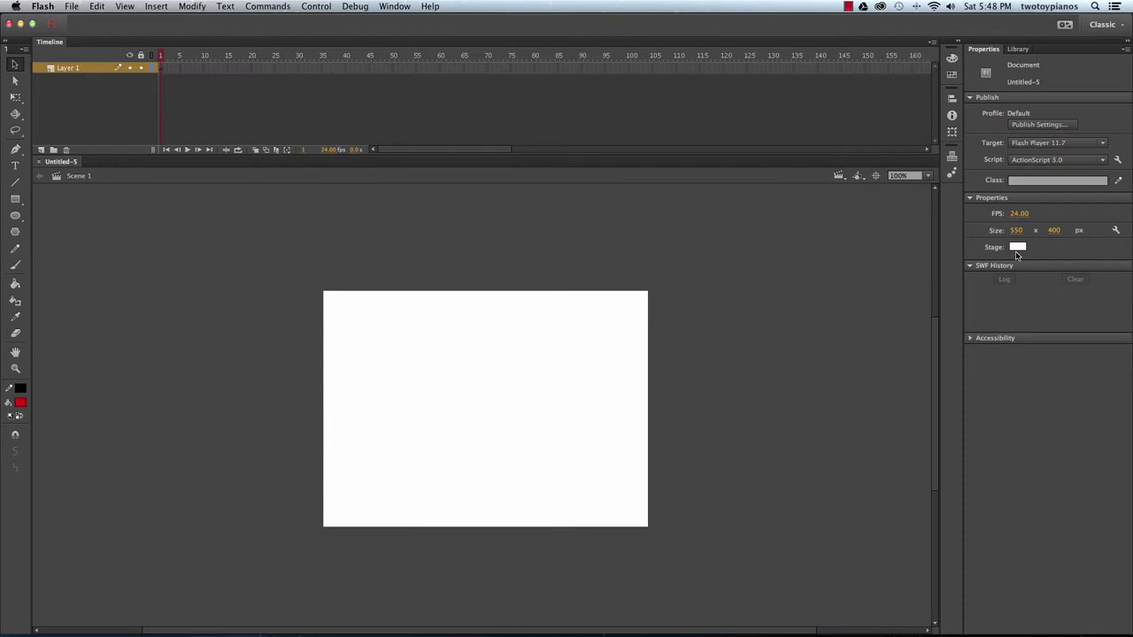
click(1019, 214)
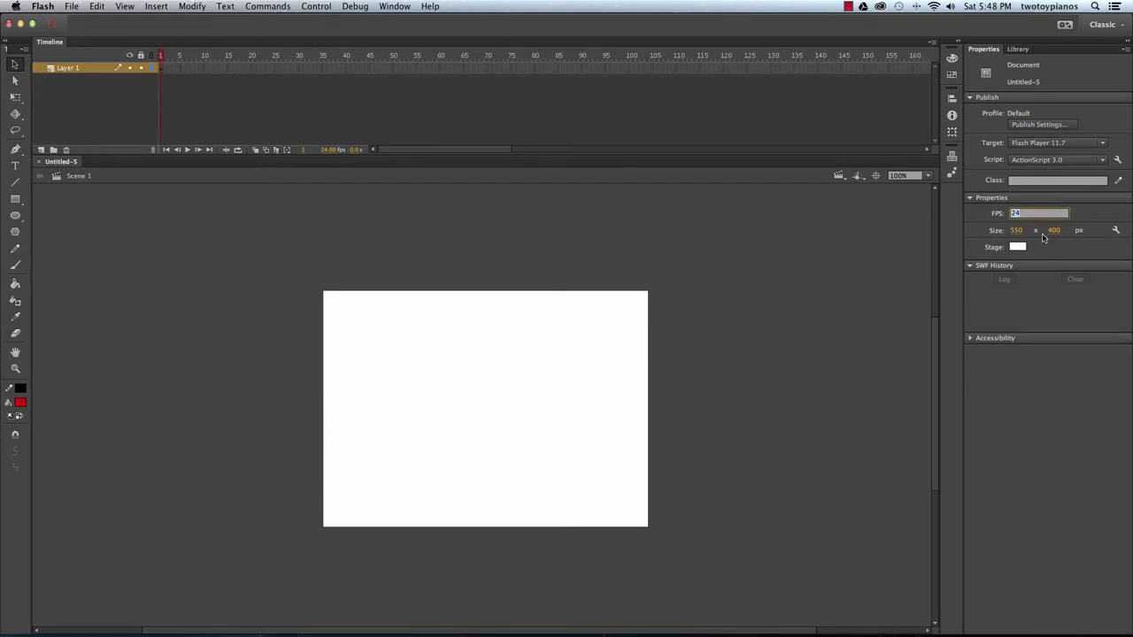
text(12)
key(Return)
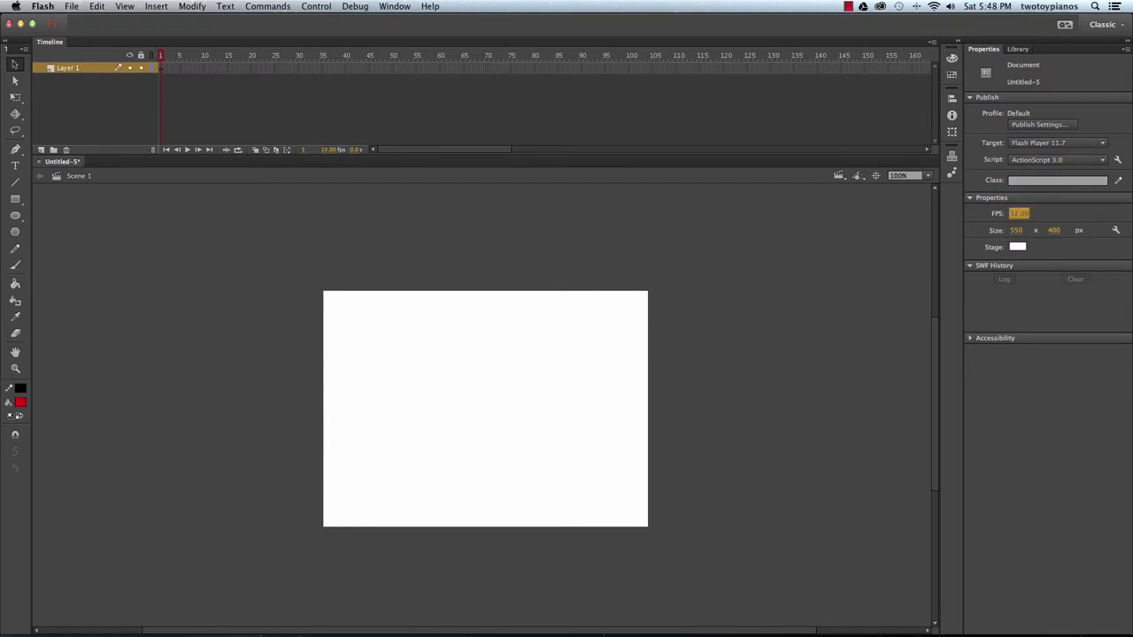
Step: Set the document's stage size to 1920 × 1080 px
click(1015, 231)
text(1920)
key(Tab)
text(10)
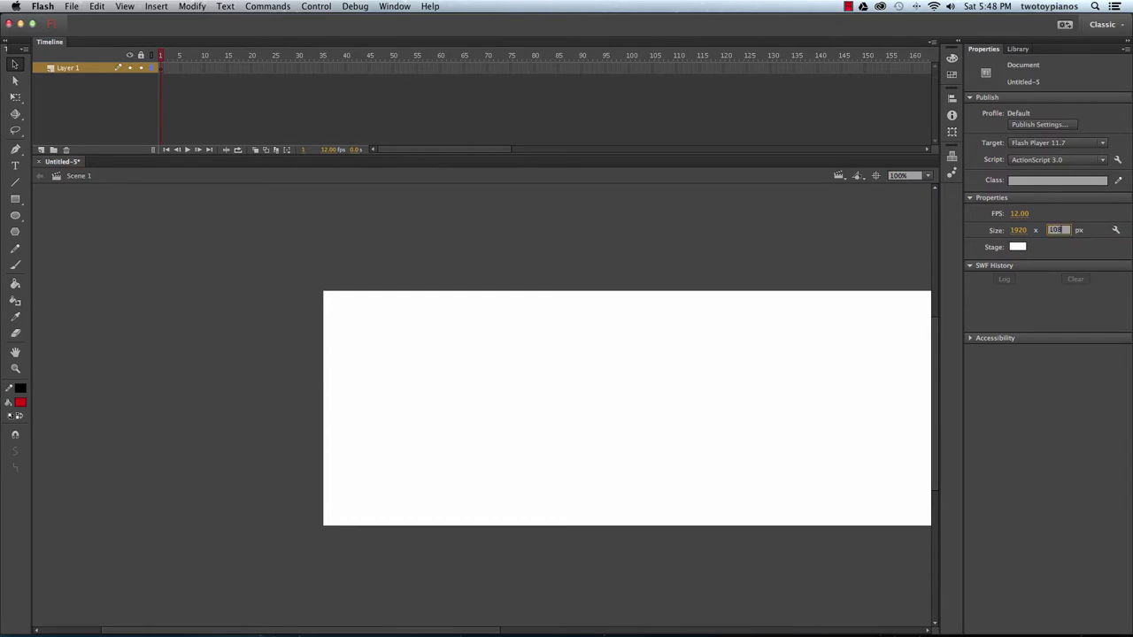
text(80)
key(Return)
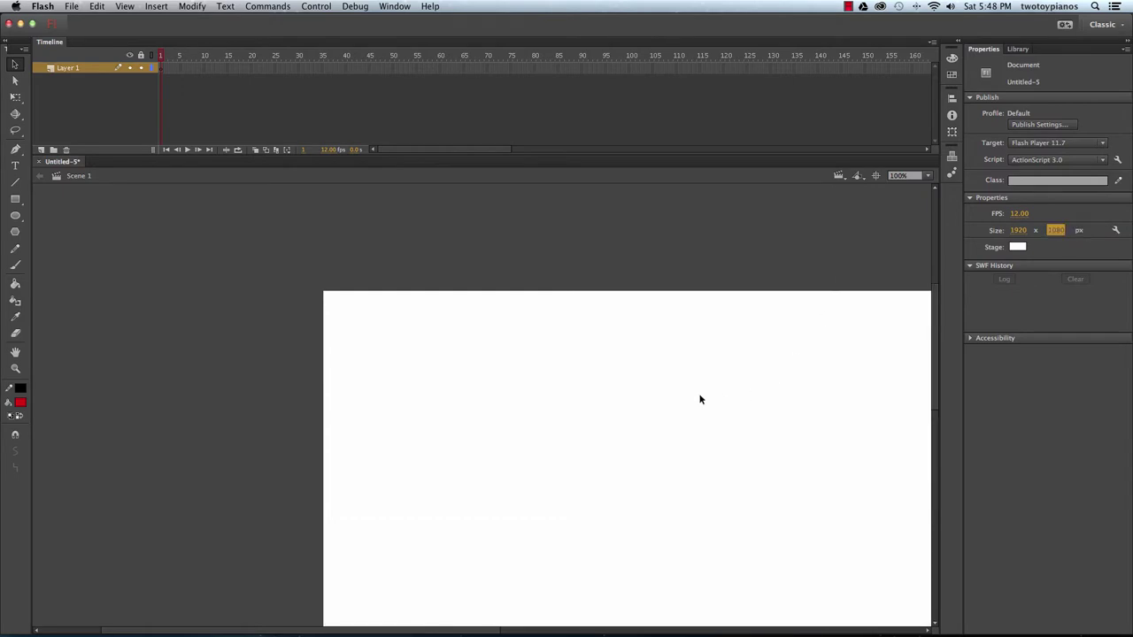
Step: Set the stage magnification to 60% and the timeline's frame display size to Large
click(925, 176)
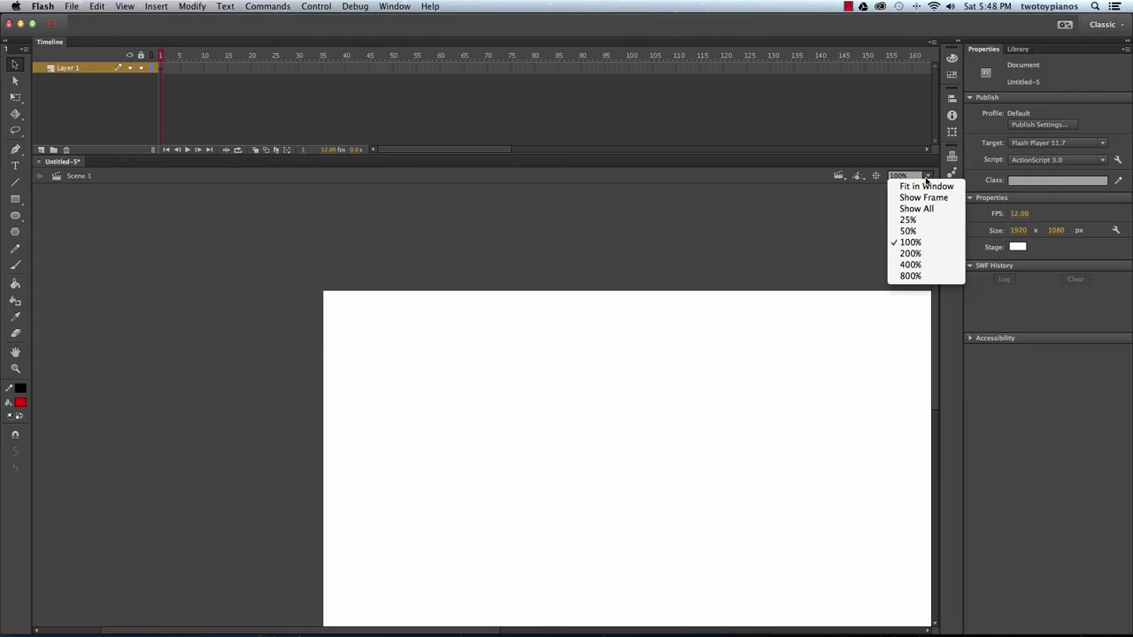
click(925, 187)
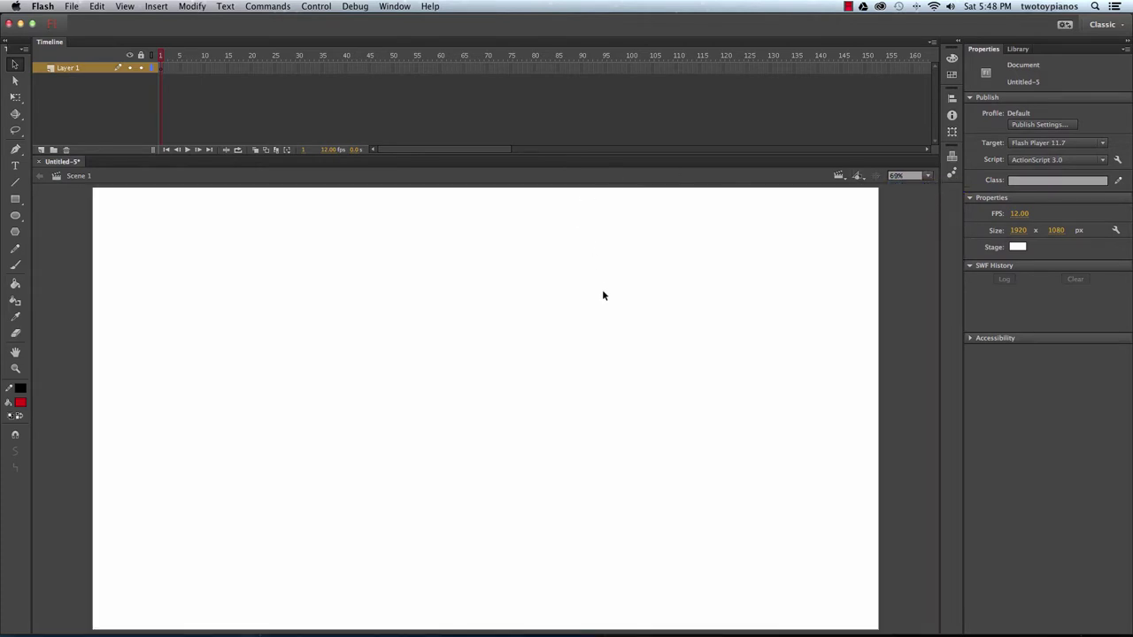
click(896, 176)
text(60)
key(Return)
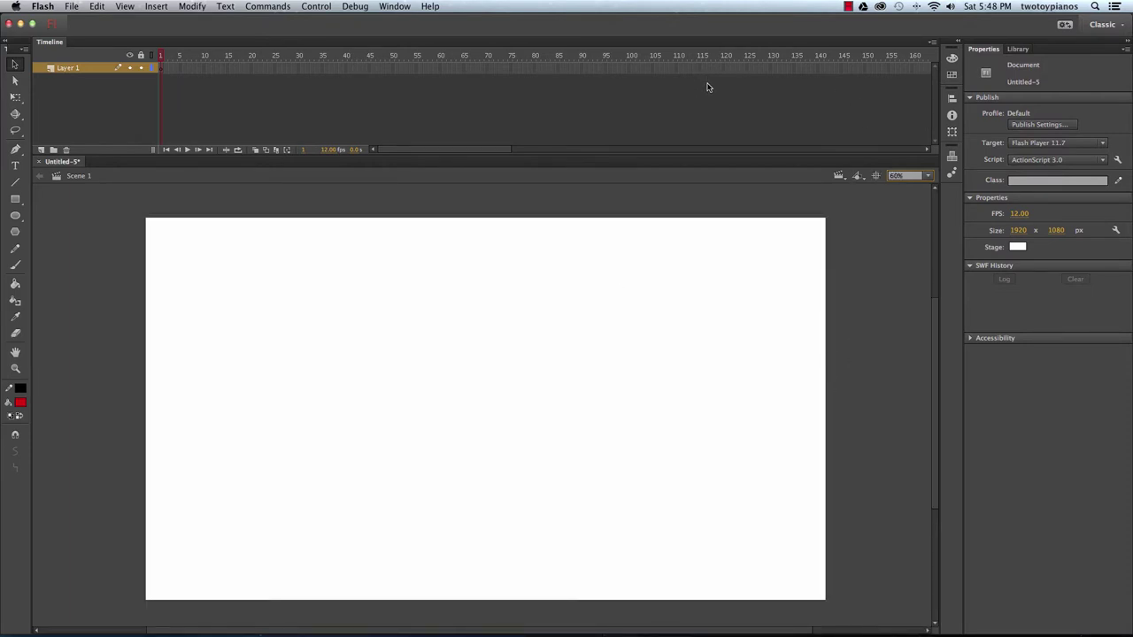
click(934, 42)
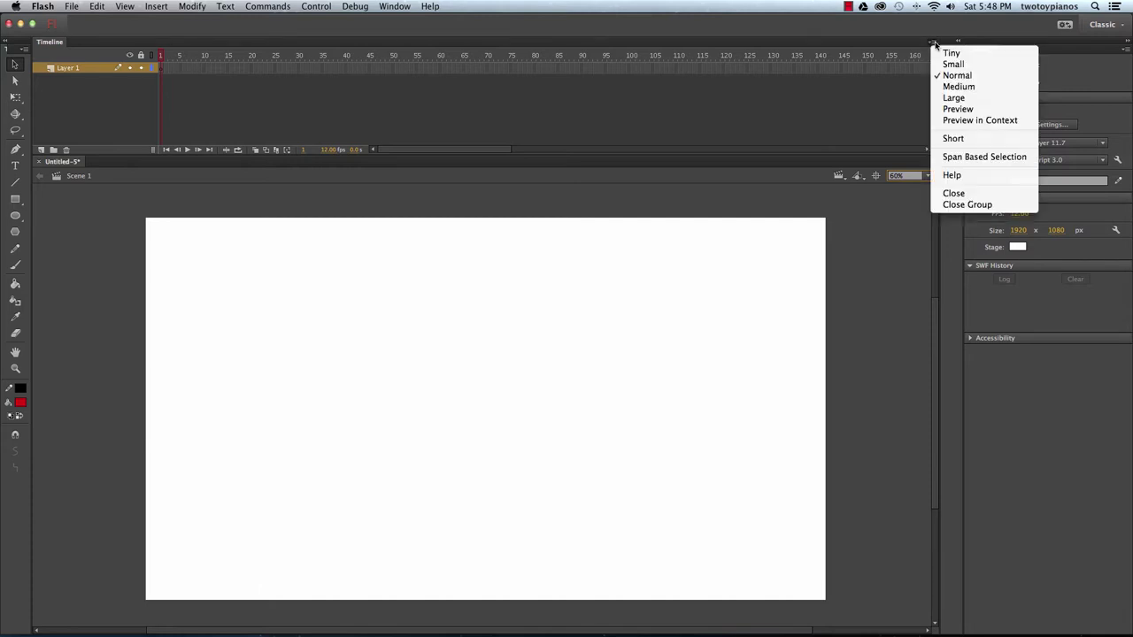
click(954, 97)
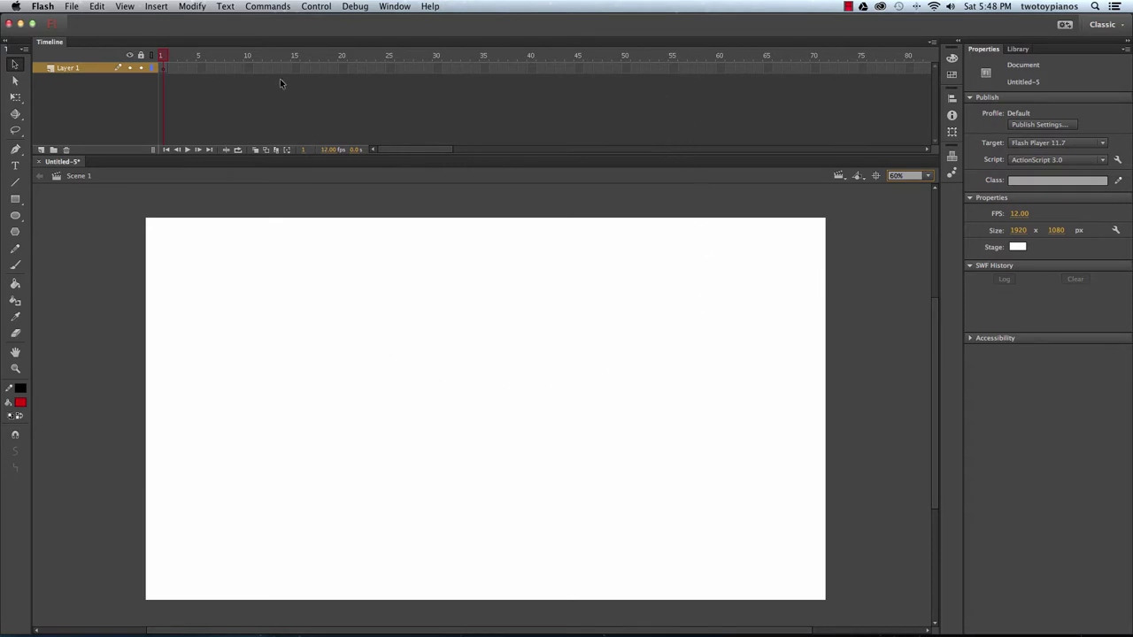
Step: Rename Layer 1 as bg
double_click(69, 69)
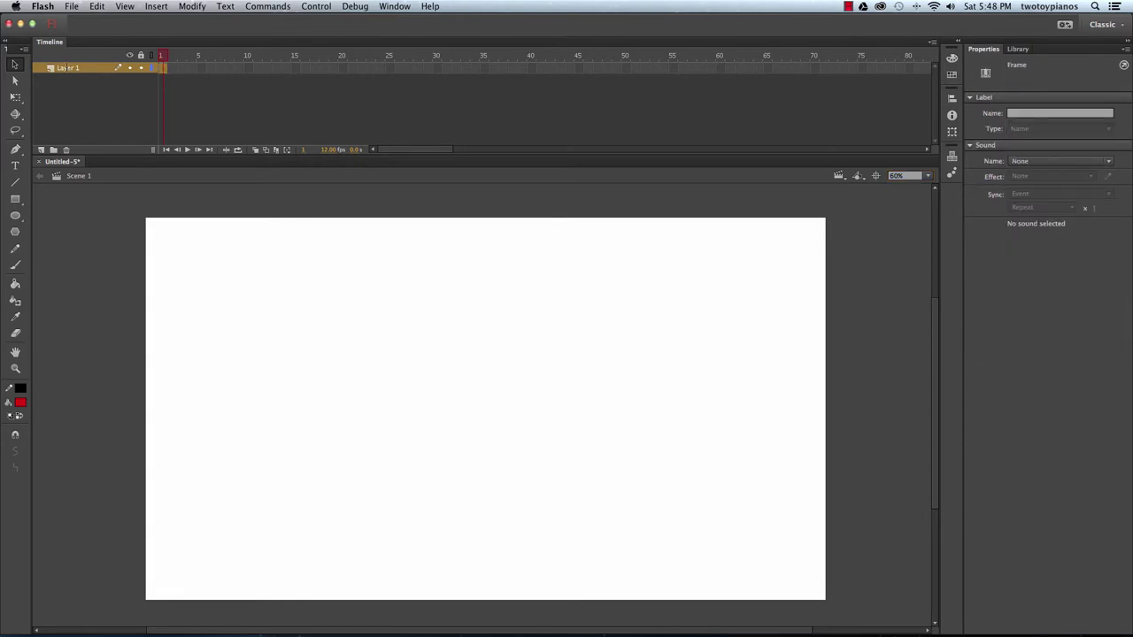
text(bg)
key(Return)
Step: Set the Line tool's stroke height to 4 and try out a diagonal line on the stage, then undo that line
click(16, 182)
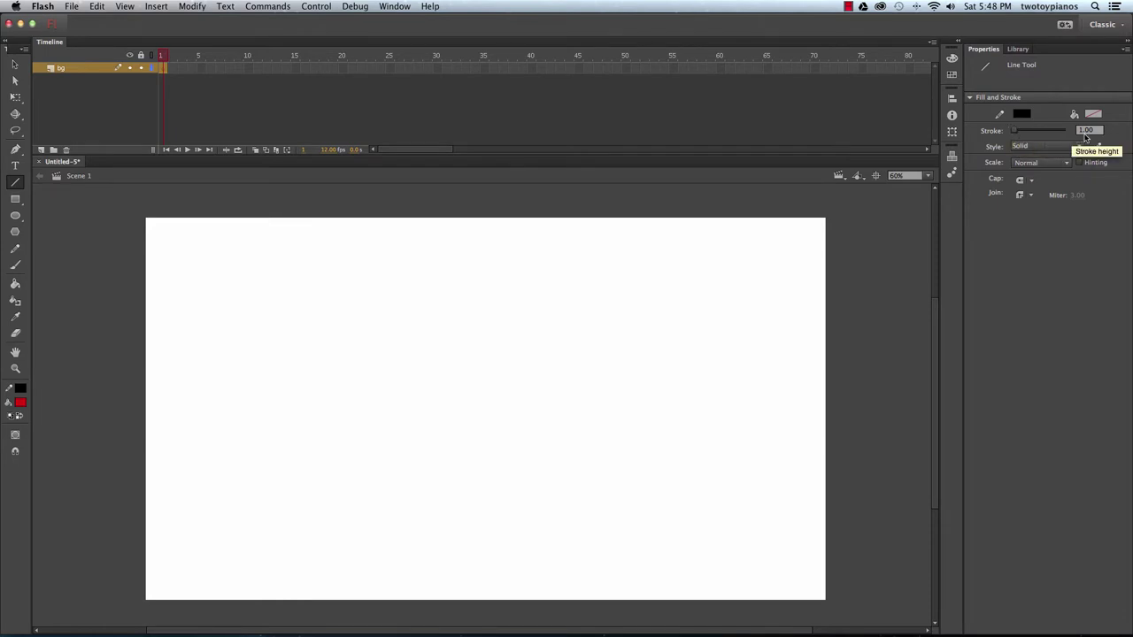
click(1090, 130)
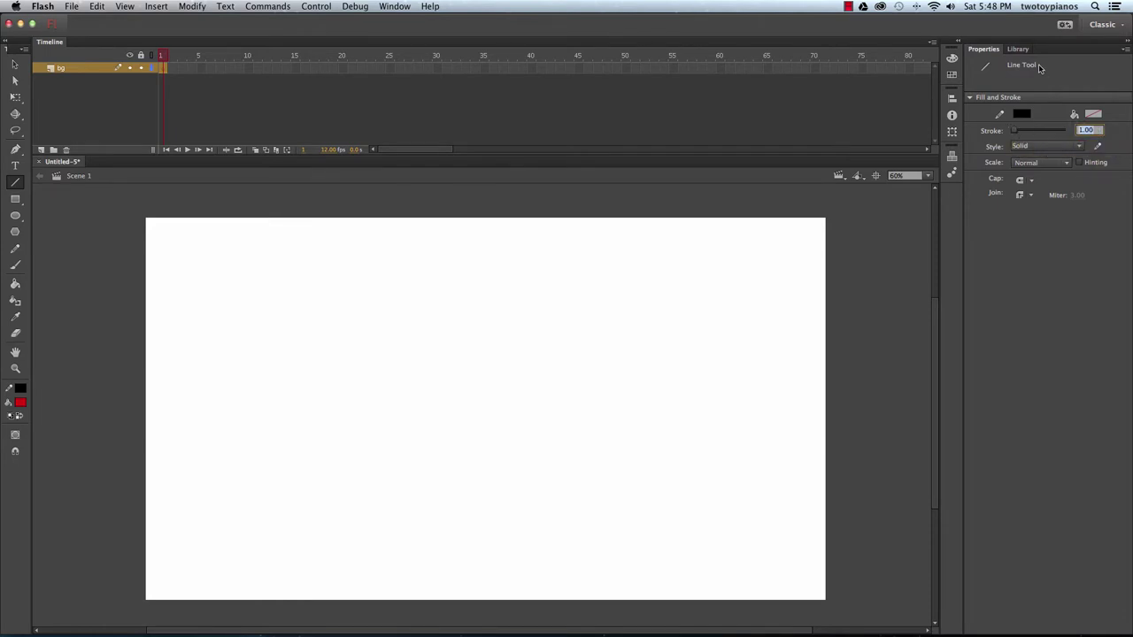
text(4)
key(Return)
drag(279, 274, 484, 480)
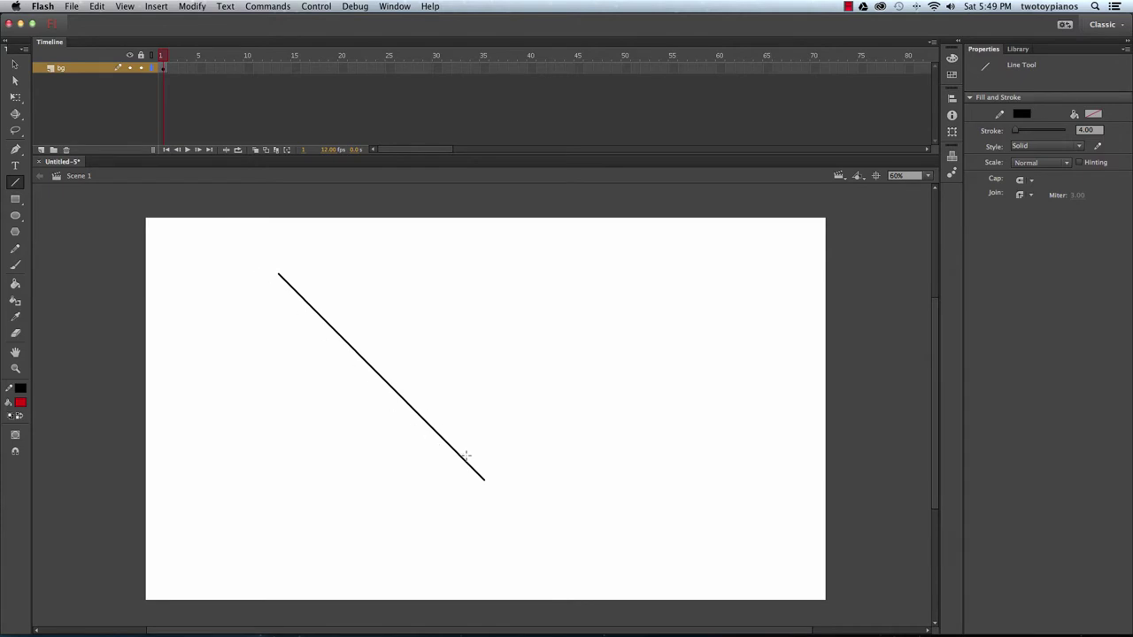
key(super+z)
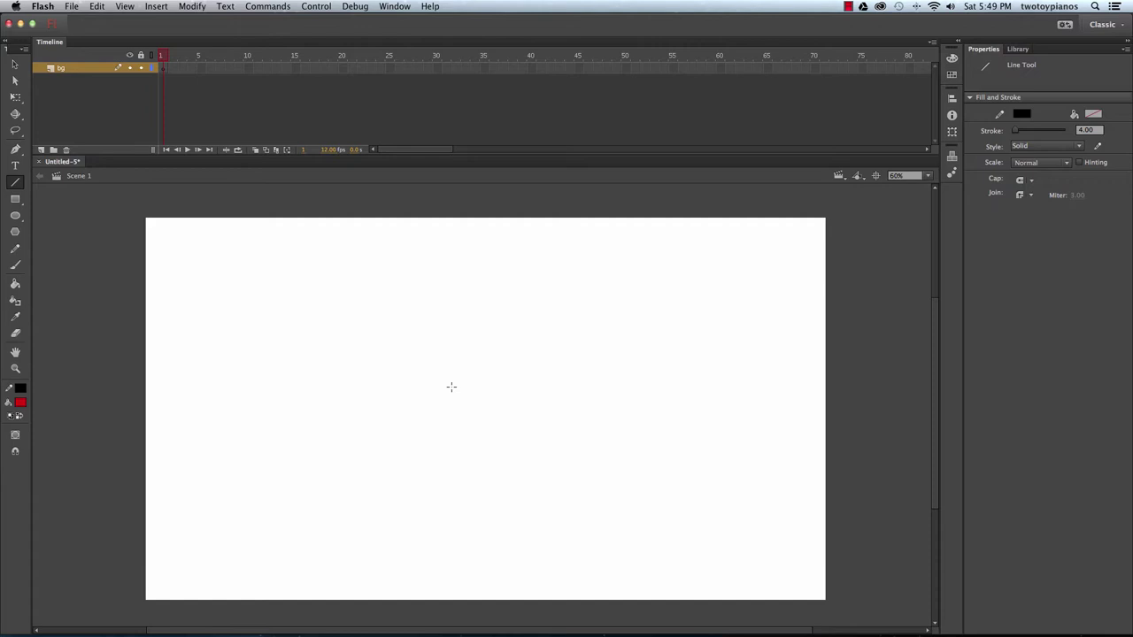
Step: Draw a stepped ledge outline: a slope descending from beyond the stage's left edge, a vertical drop, a horizontal floor and a drop past the bottom edge
mouse_move(130, 261)
mouse_down()
mouse_move(228, 317)
mouse_move(291, 384)
mouse_move(270, 362)
mouse_move(292, 491)
mouse_up()
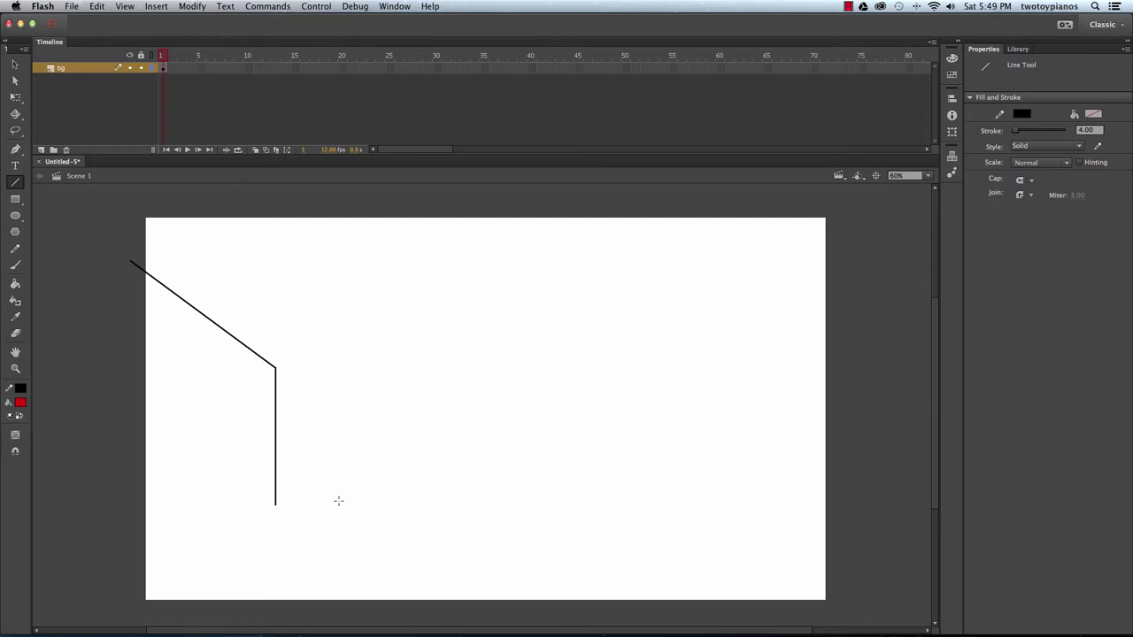
drag(275, 505, 560, 511)
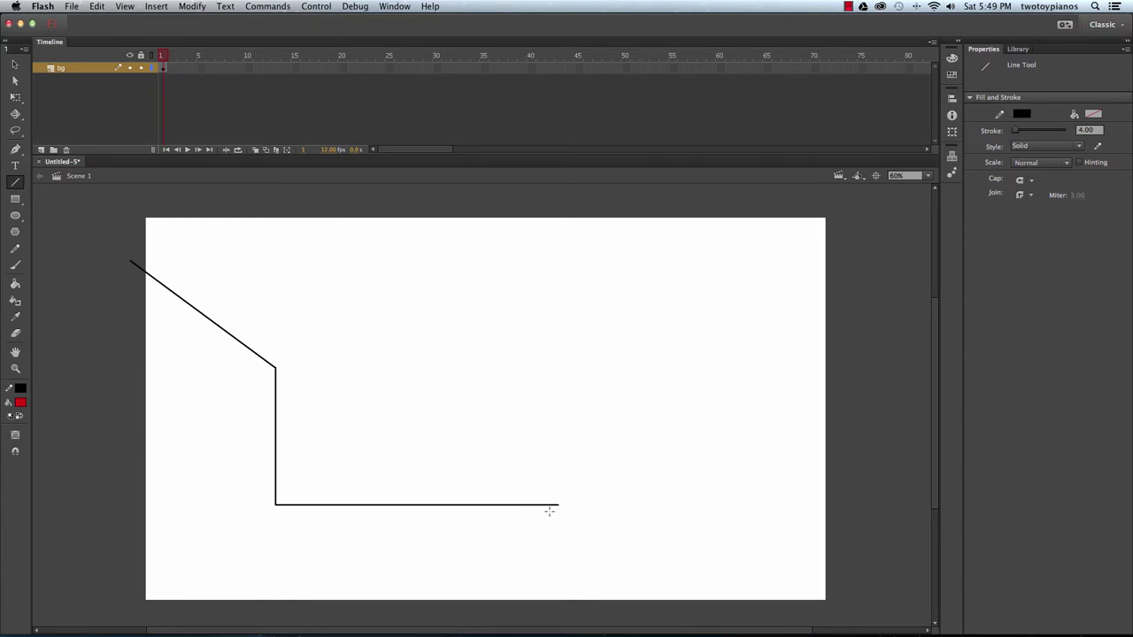
drag(558, 505, 573, 609)
Step: Delete the line ends that overhang the stage's left and bottom edges
click(14, 64)
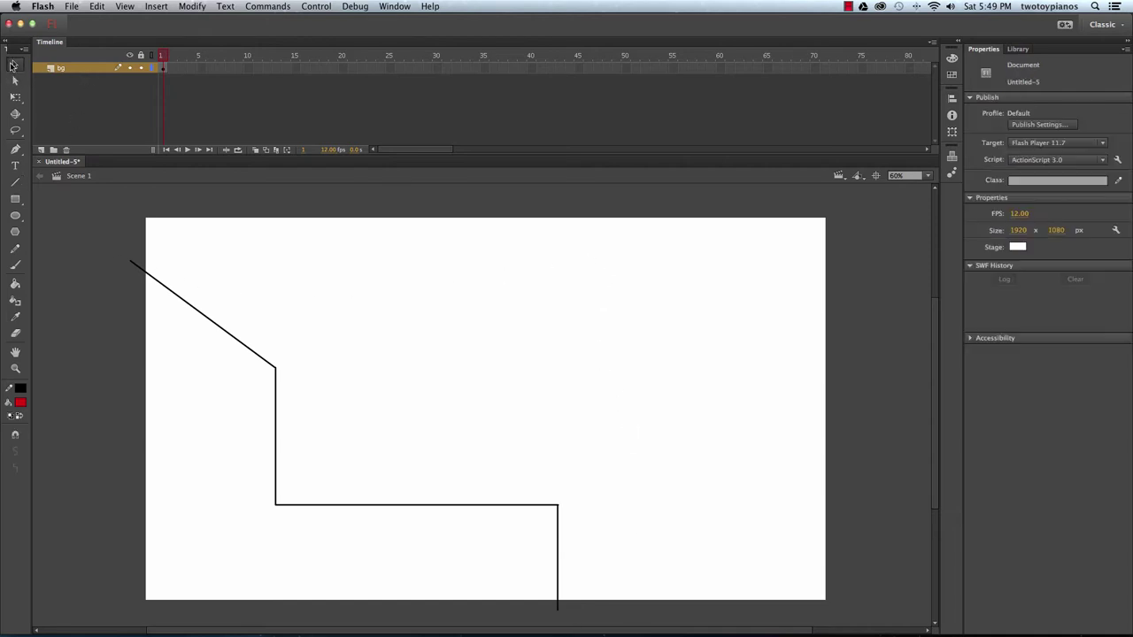
drag(99, 228, 147, 326)
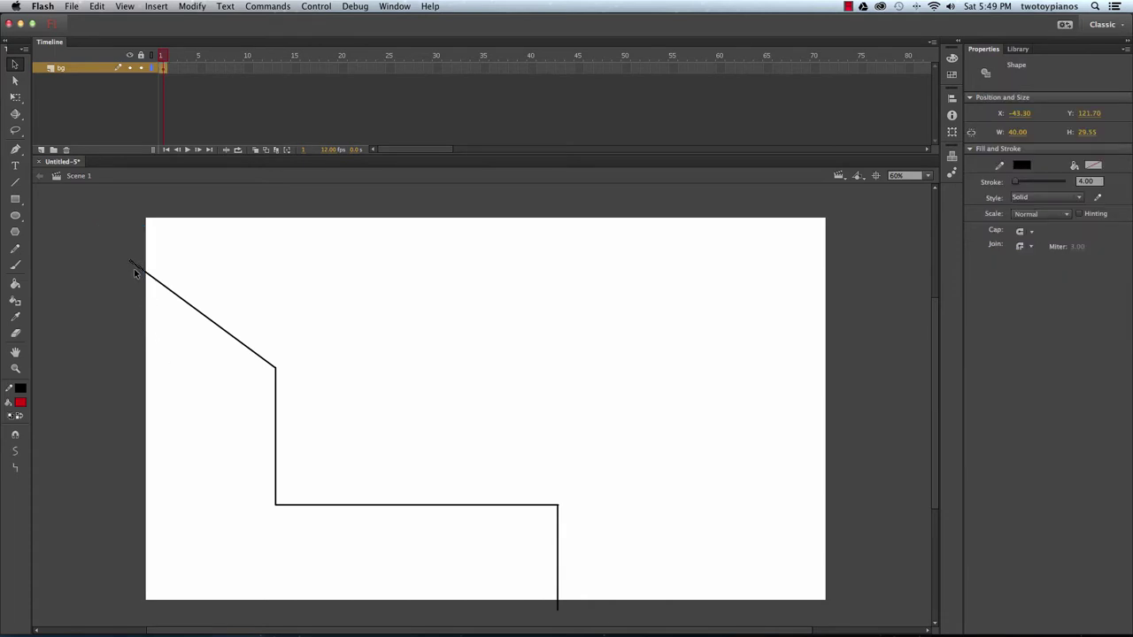
key(Delete)
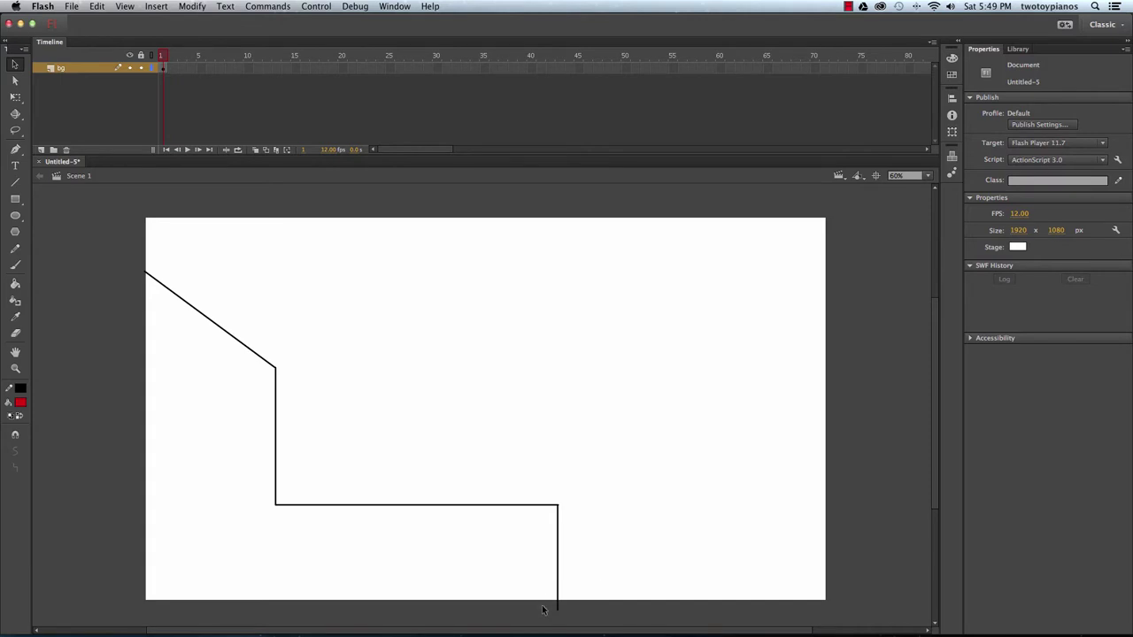
drag(537, 601, 584, 632)
key(Delete)
Step: Close the ledge outline with straight lines along the stage's left and bottom edges, forming a shape about 1168 × 930 px
click(15, 183)
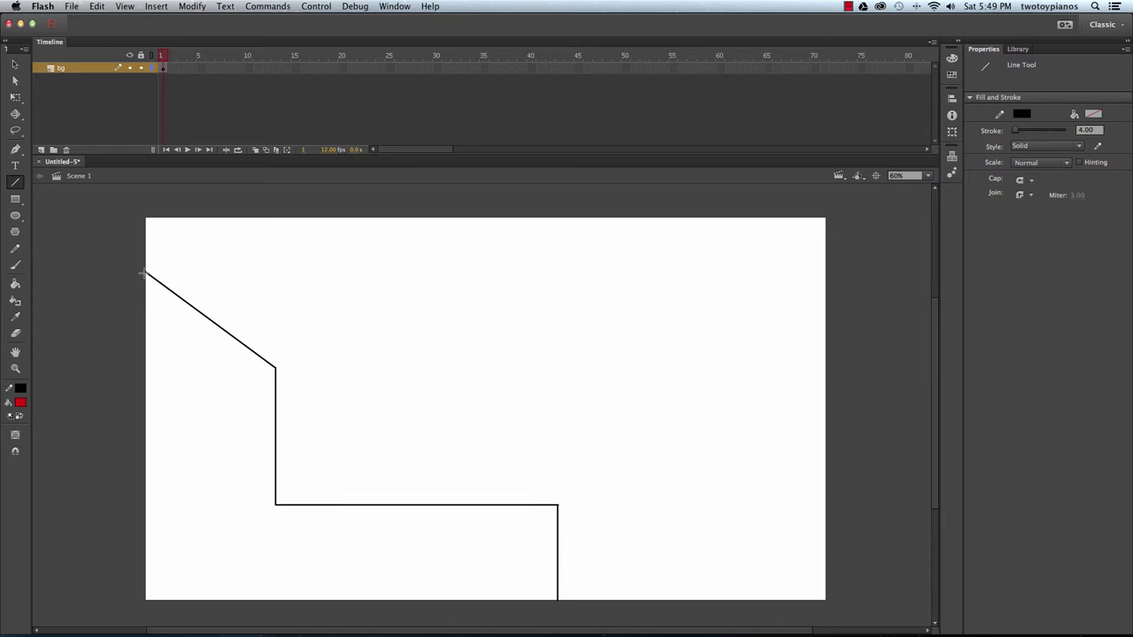
drag(145, 273, 204, 595)
drag(145, 599, 557, 604)
Step: Select the whole ledge outline, nudge it down about 3 px to Y 154.55, and deselect it
click(14, 64)
mouse_move(103, 244)
mouse_down()
mouse_move(491, 581)
mouse_move(627, 632)
mouse_move(636, 622)
mouse_up()
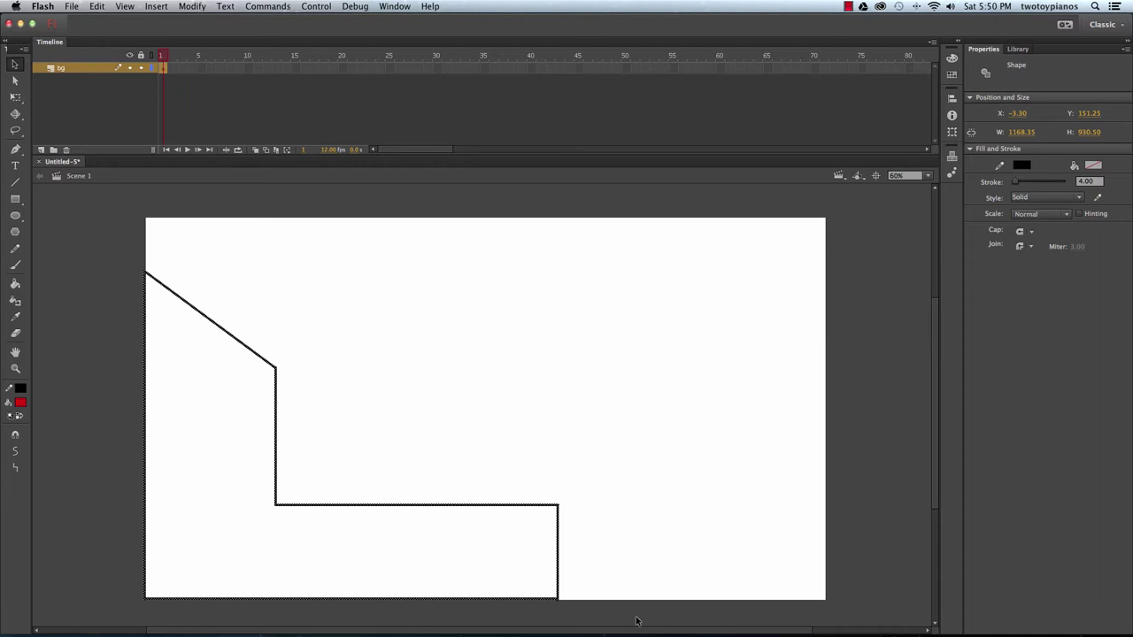
key(Down)
key(Down)
key(Down)
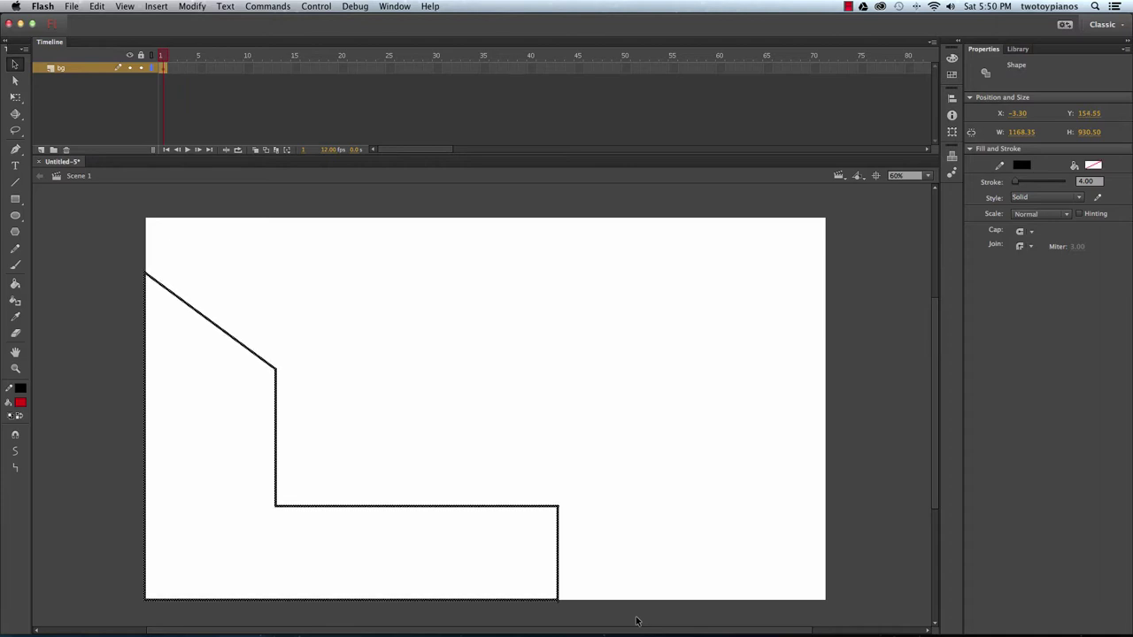
click(118, 387)
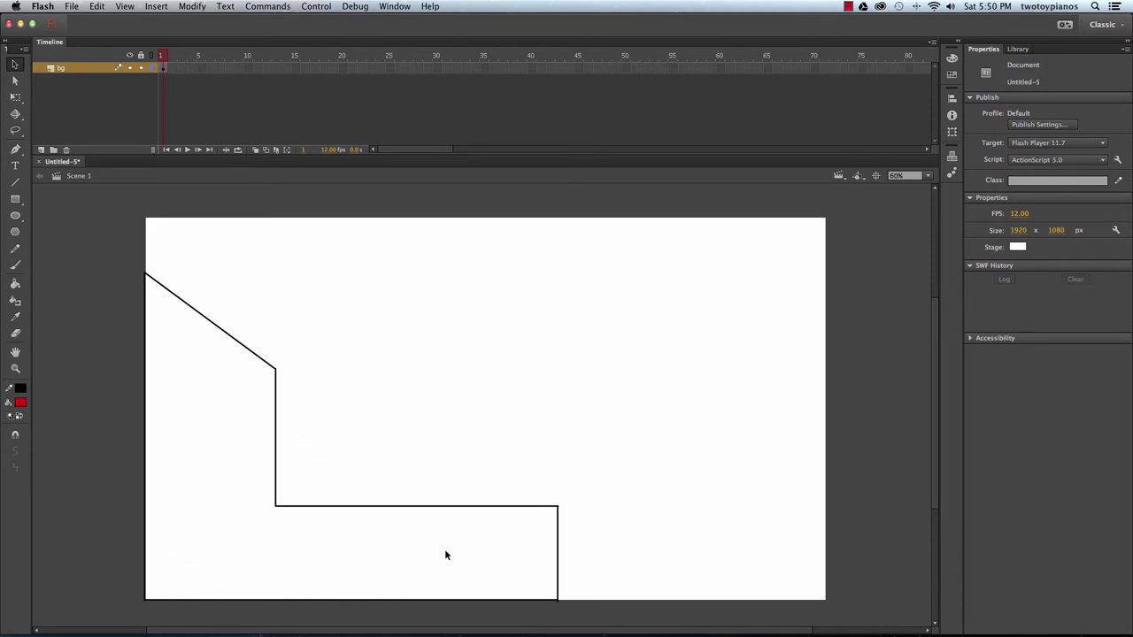
Step: Fill the closed ledge shape with orange using the Paint Bucket tool
click(20, 403)
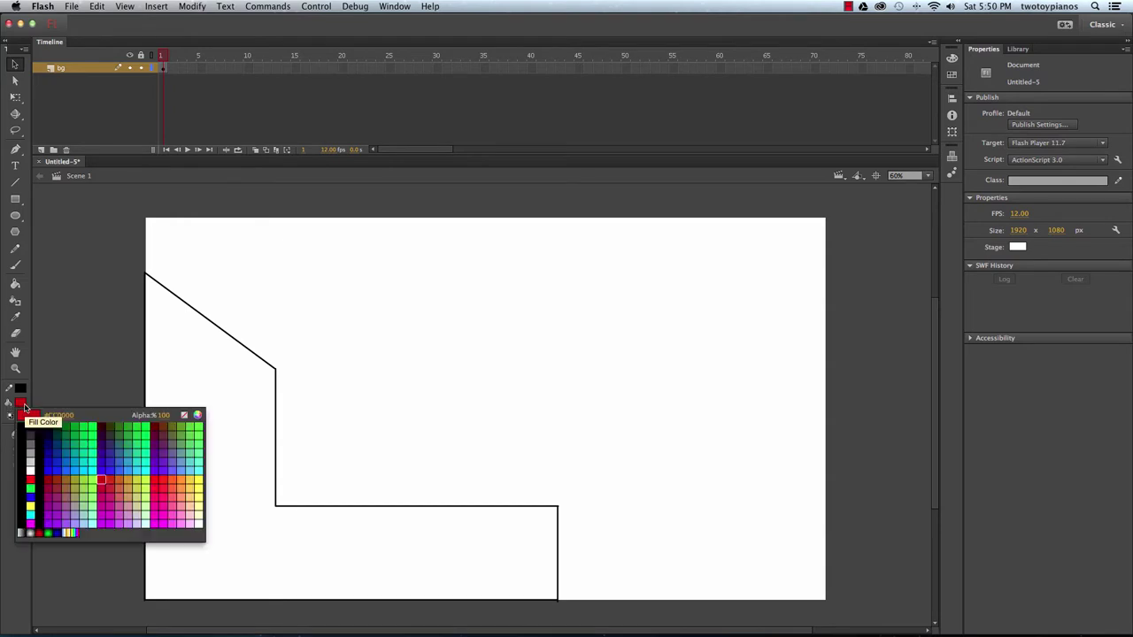
click(122, 474)
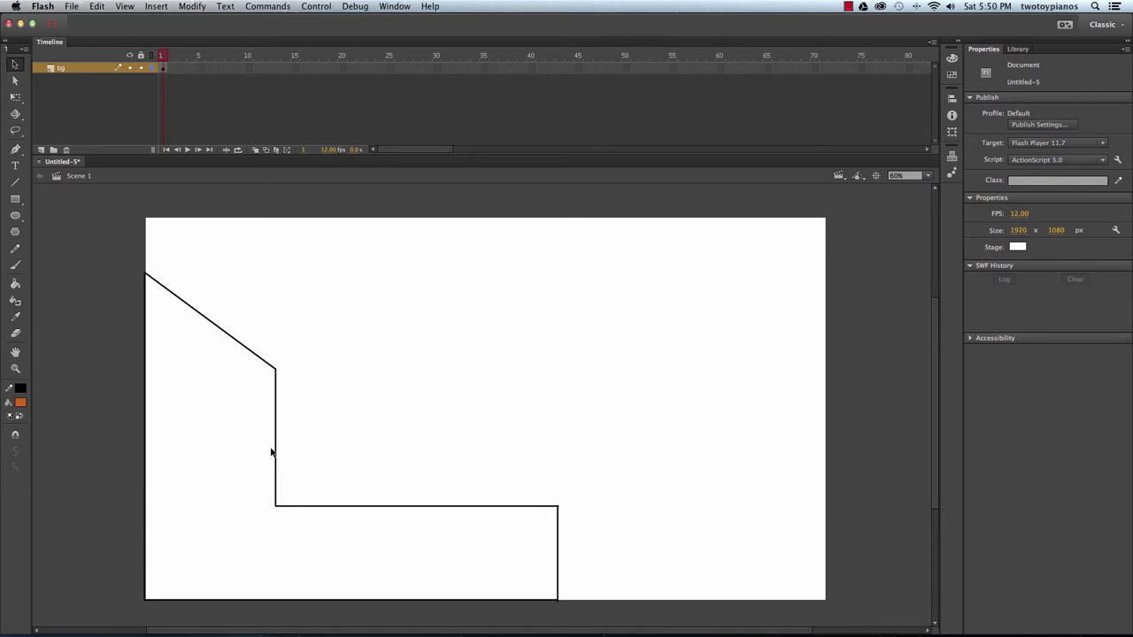
click(15, 285)
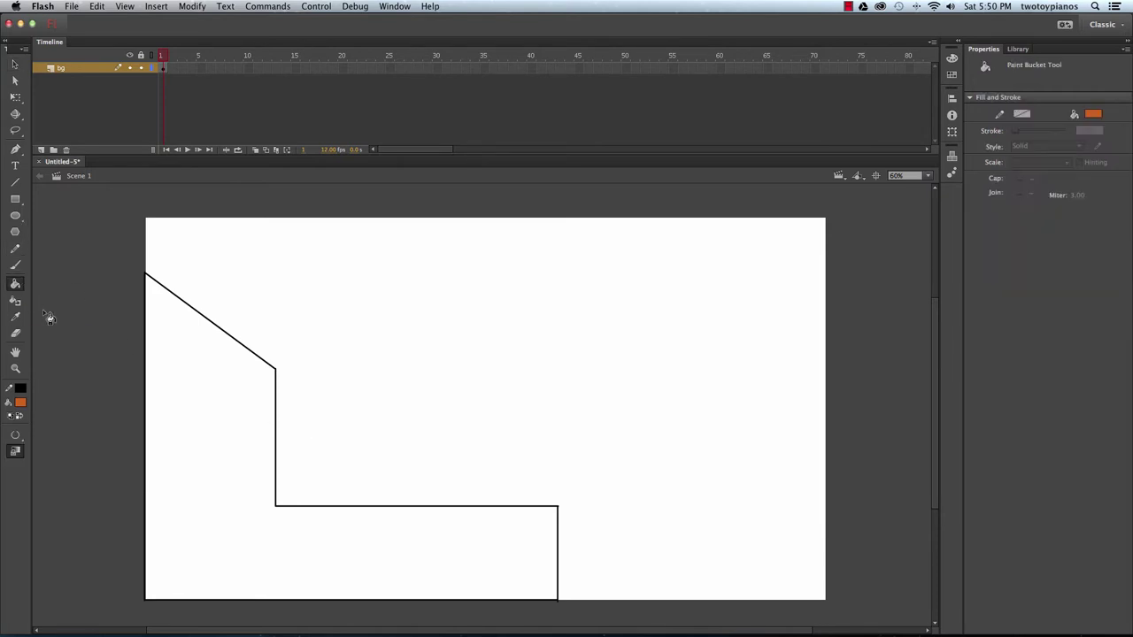
click(250, 490)
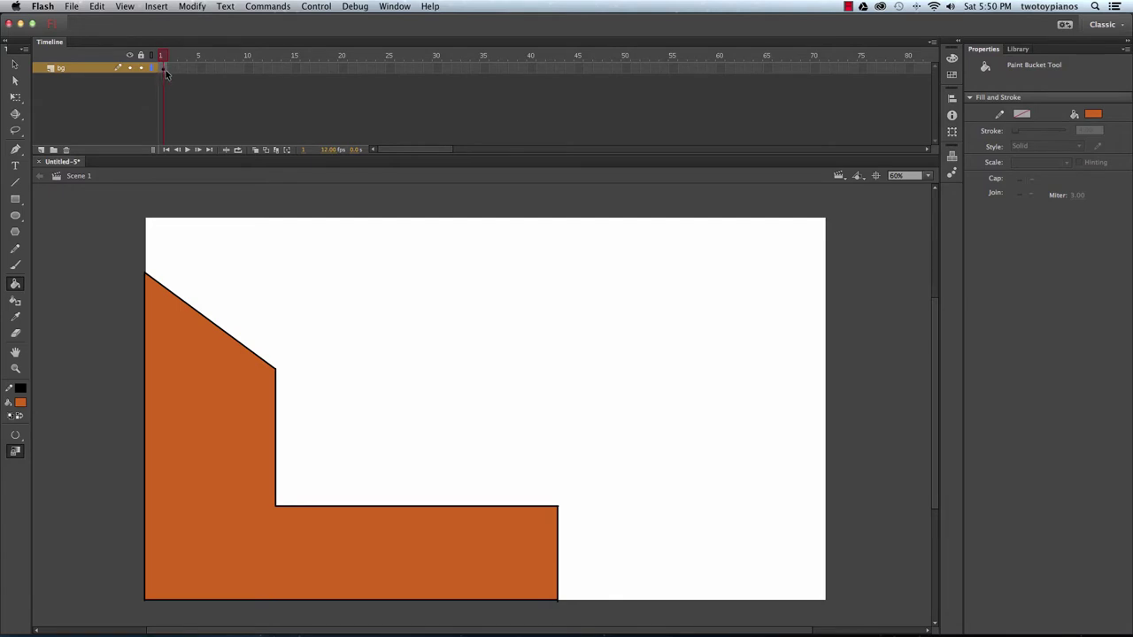
Step: Insert a keyframe at frame 32 of the bg layer and return the playhead to frame 1
click(457, 68)
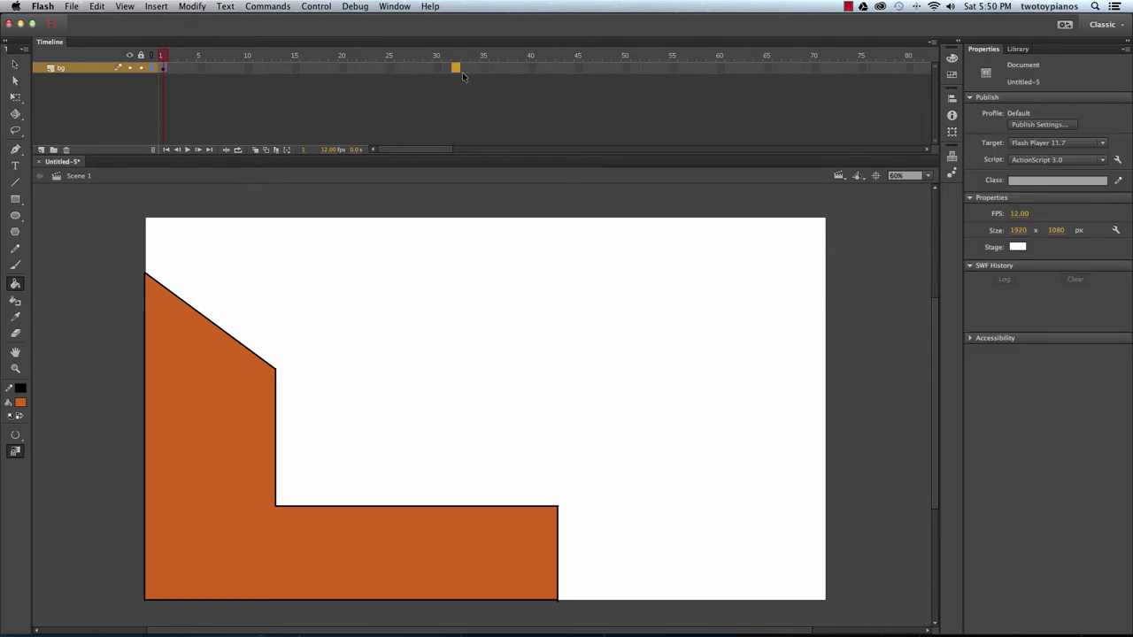
right_click(455, 69)
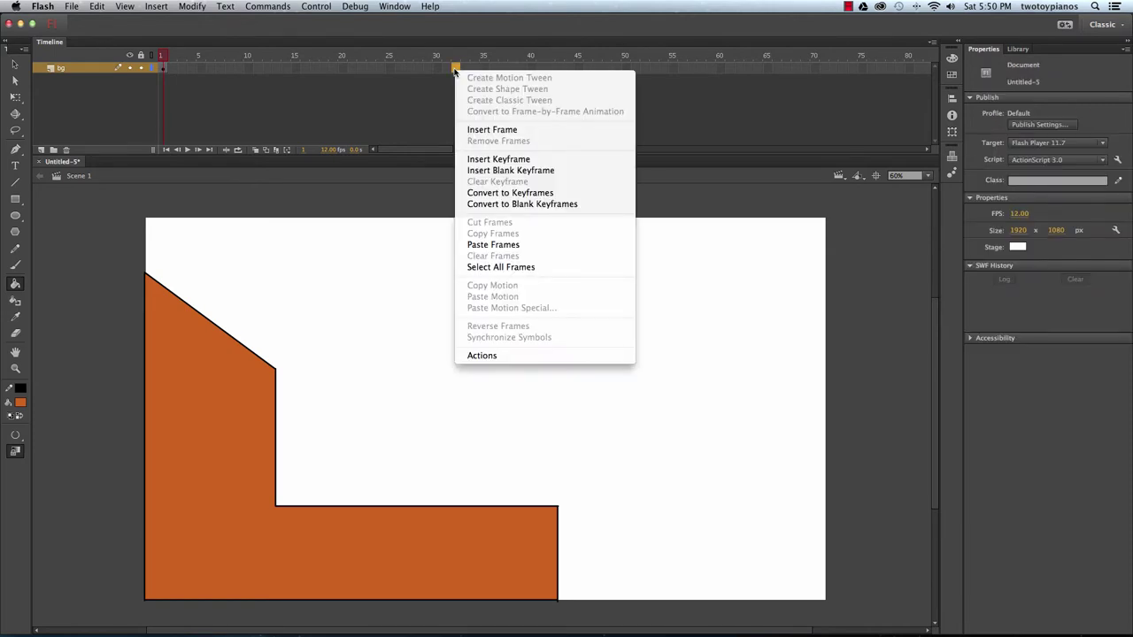
click(495, 161)
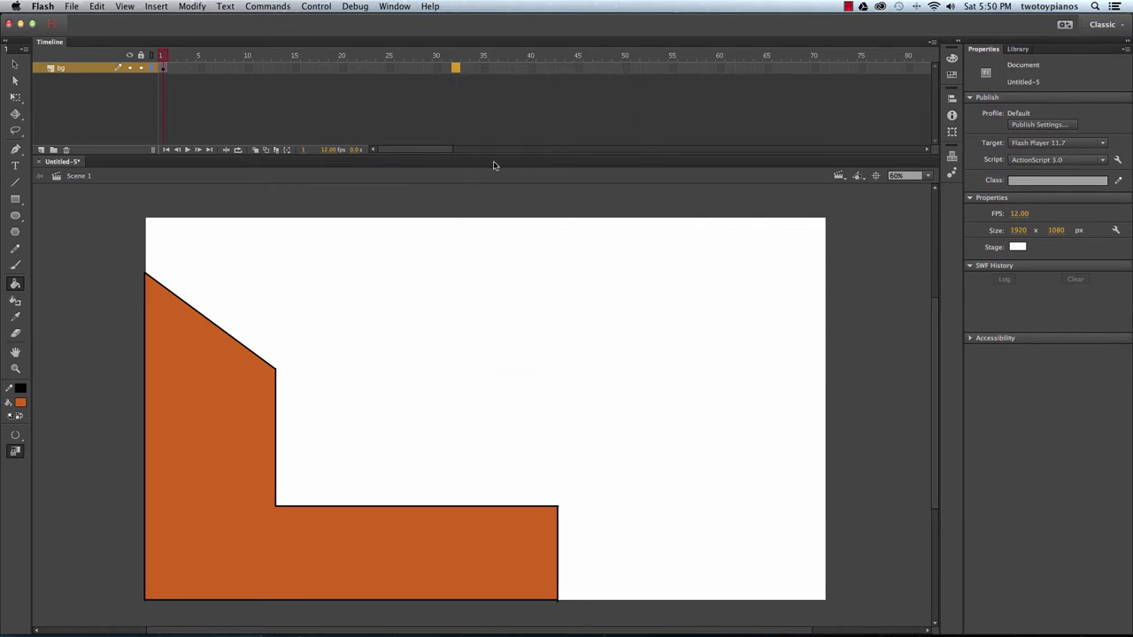
key(v)
click(487, 355)
drag(457, 47, 140, 70)
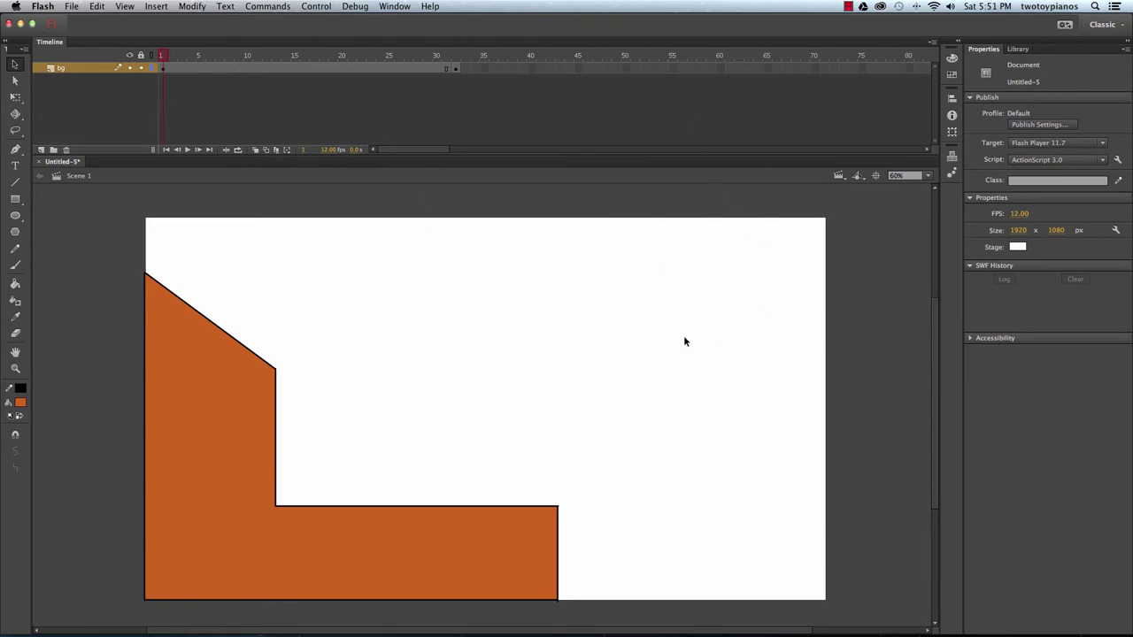
Step: Add a new layer above bg and name it blue path
click(41, 151)
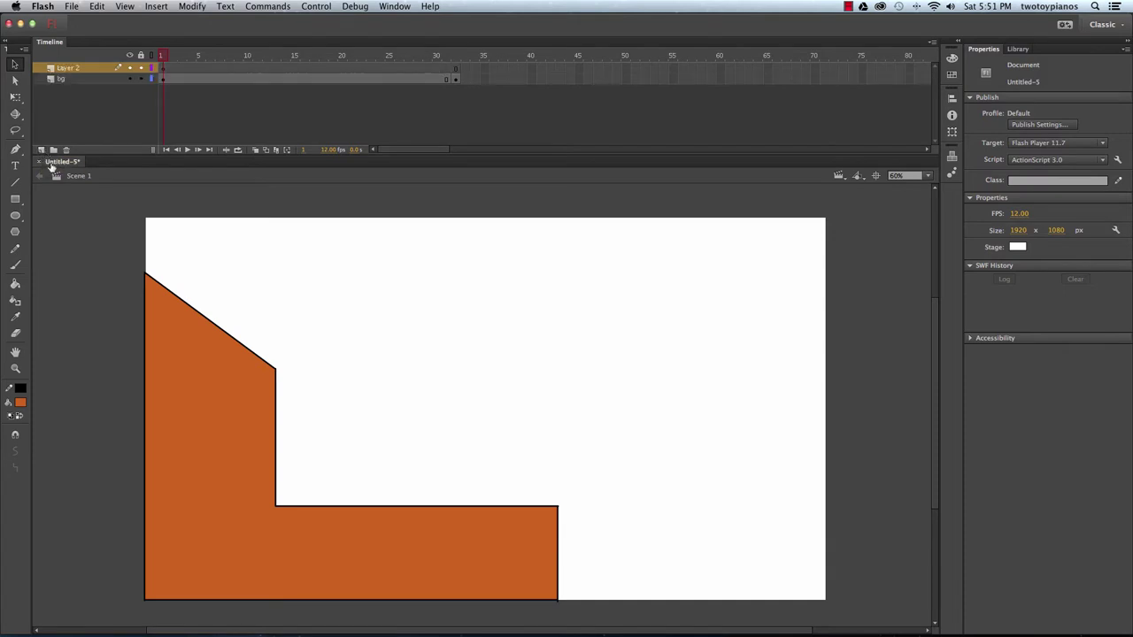
double_click(70, 68)
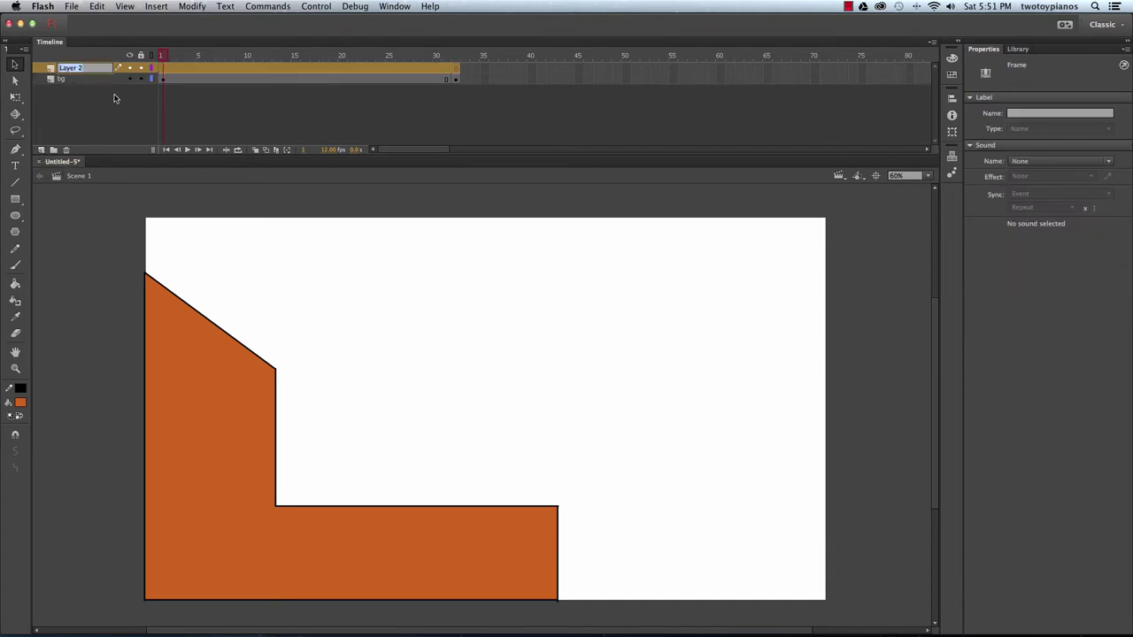
text(blue path)
key(Return)
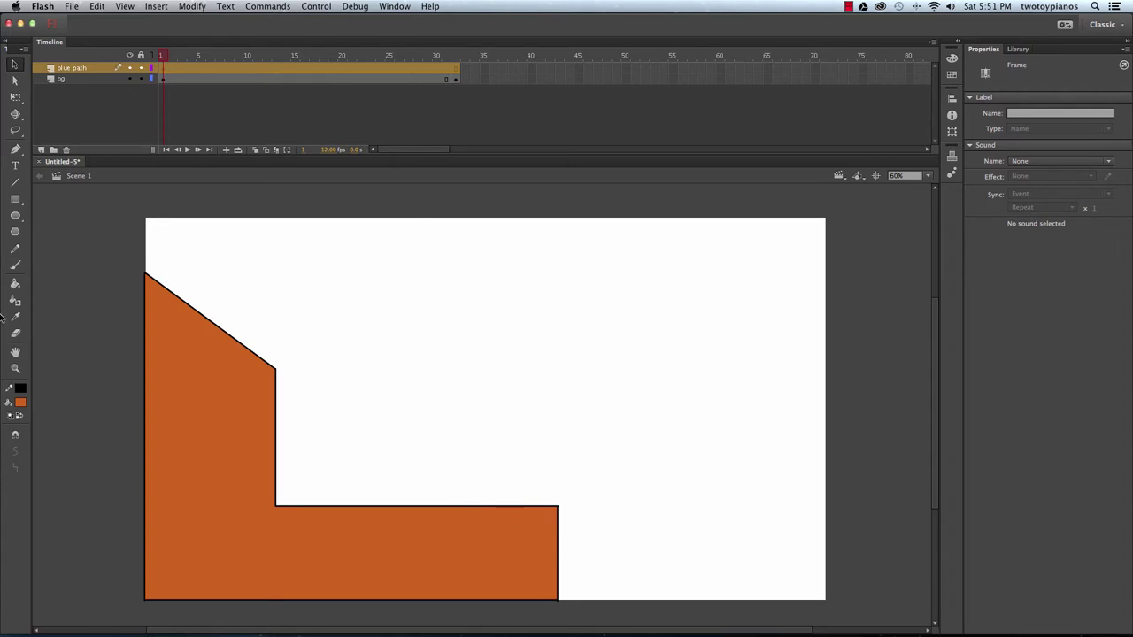
Step: Paint a light blue bounce path with the Brush tool: a falling arc off the upper ledge followed by two smaller bounces
click(21, 404)
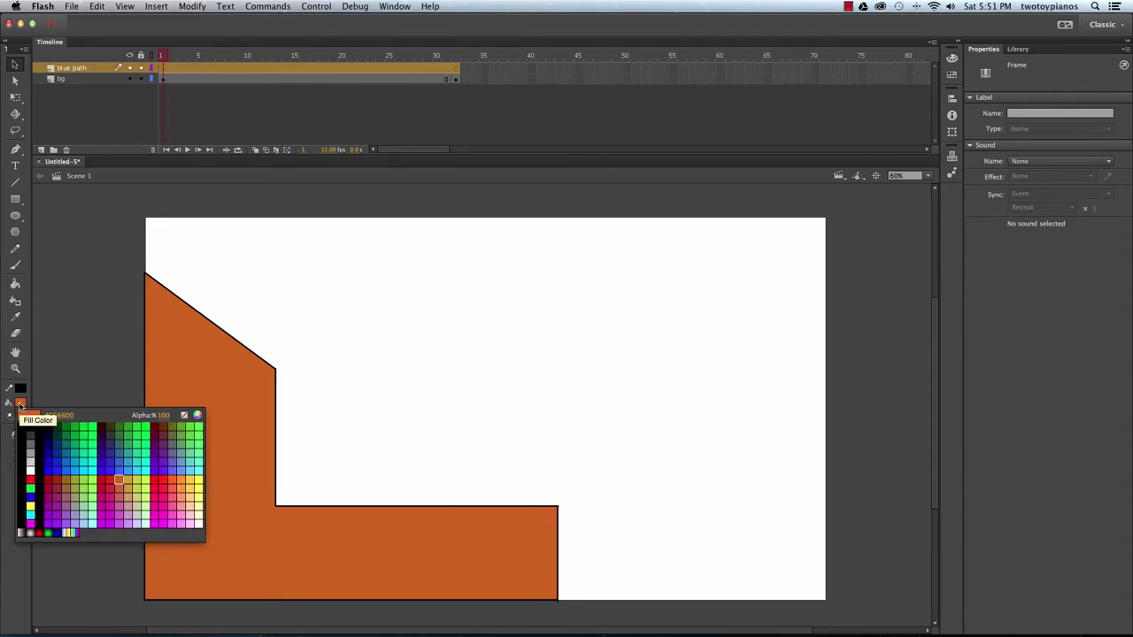
click(130, 459)
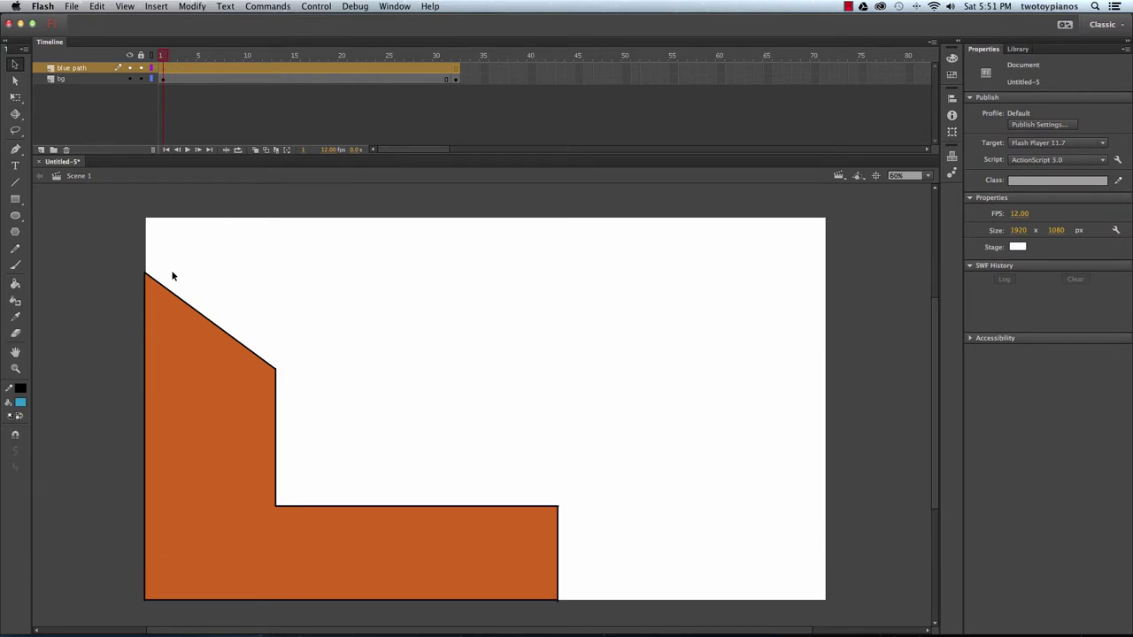
click(15, 264)
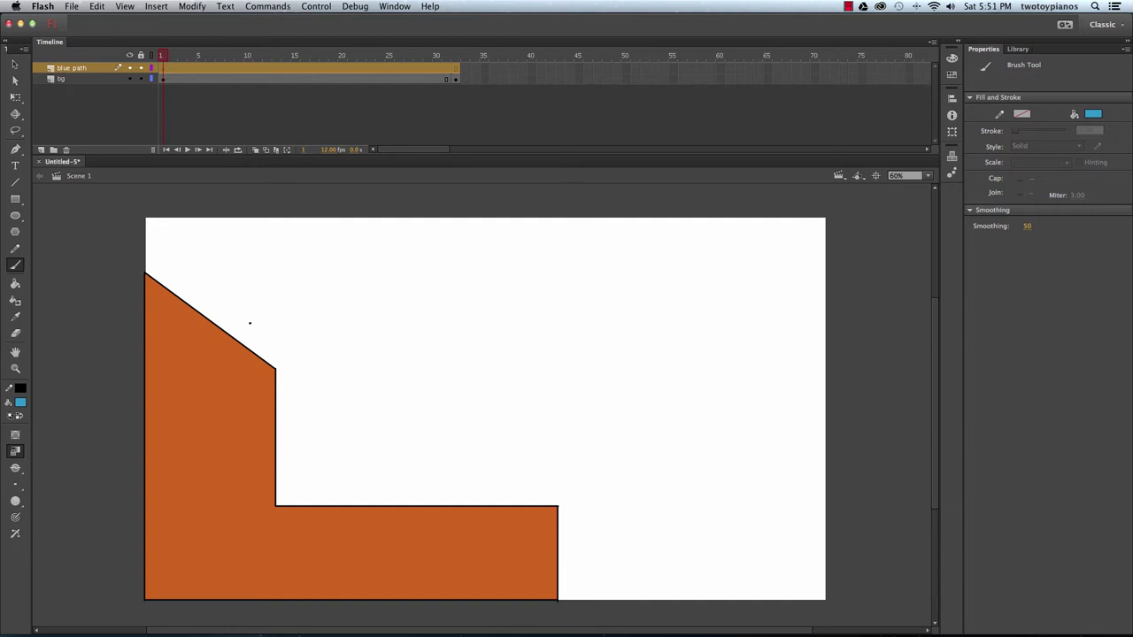
mouse_move(238, 315)
mouse_down()
mouse_move(292, 345)
mouse_move(344, 436)
mouse_up()
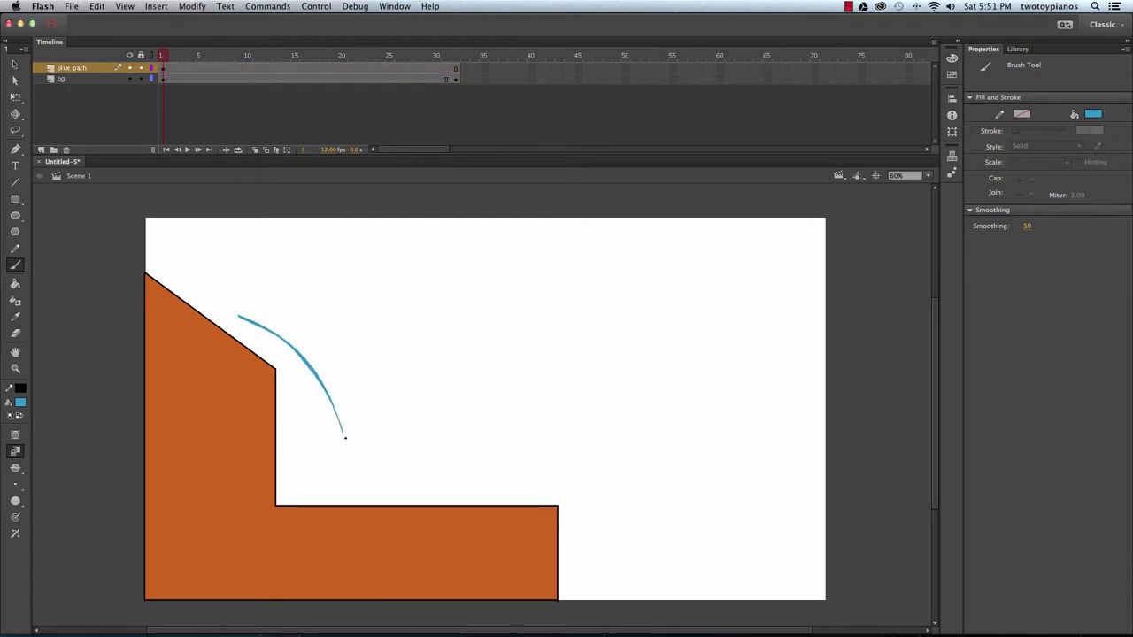
key(super+z)
mouse_move(247, 325)
mouse_down()
mouse_move(312, 390)
mouse_move(353, 485)
mouse_up()
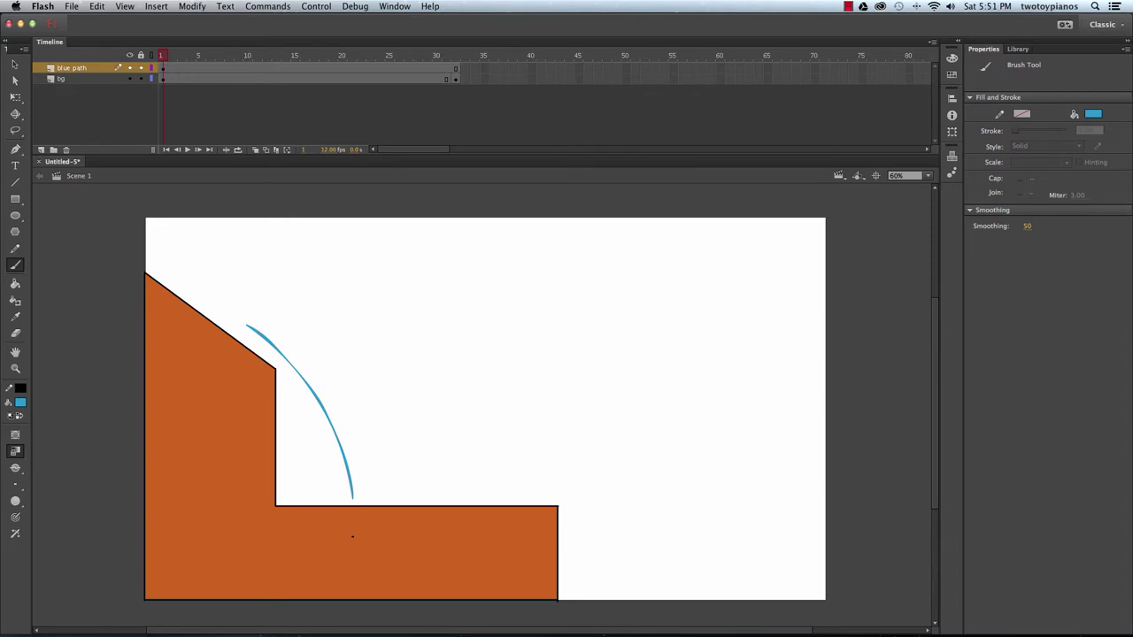
mouse_move(353, 497)
mouse_down()
mouse_move(386, 473)
mouse_move(401, 500)
mouse_move(353, 501)
mouse_move(377, 462)
mouse_move(395, 472)
mouse_move(404, 500)
mouse_move(438, 501)
mouse_up()
key(super+z)
Step: Insert a keyframe at frame 32 of the blue path layer and lock that layer
click(455, 68)
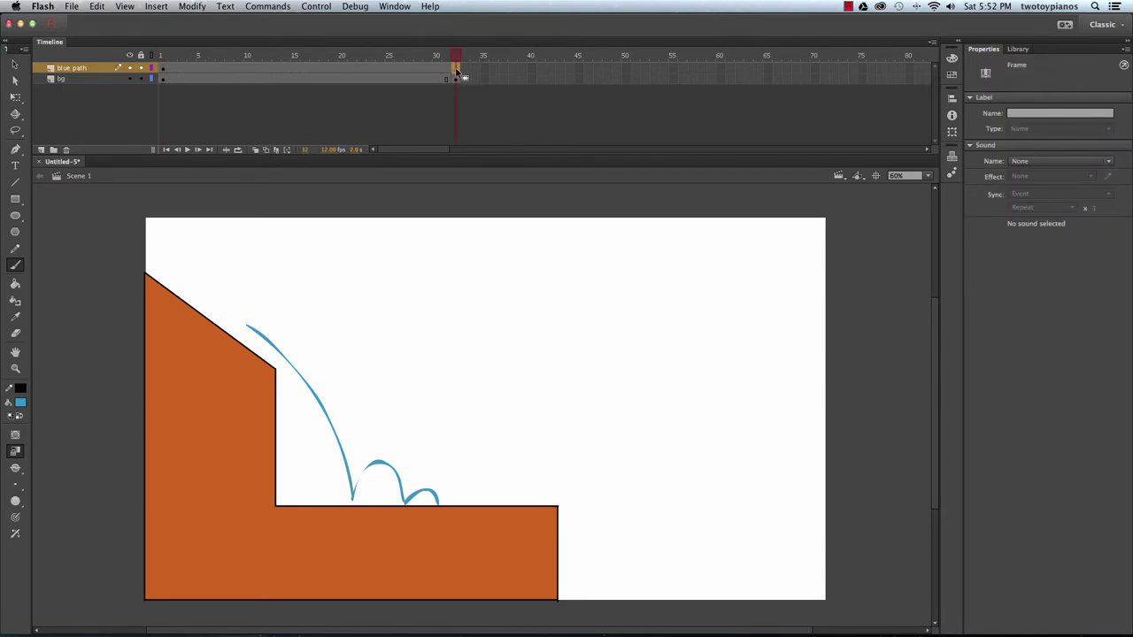
right_click(457, 70)
click(510, 162)
click(141, 68)
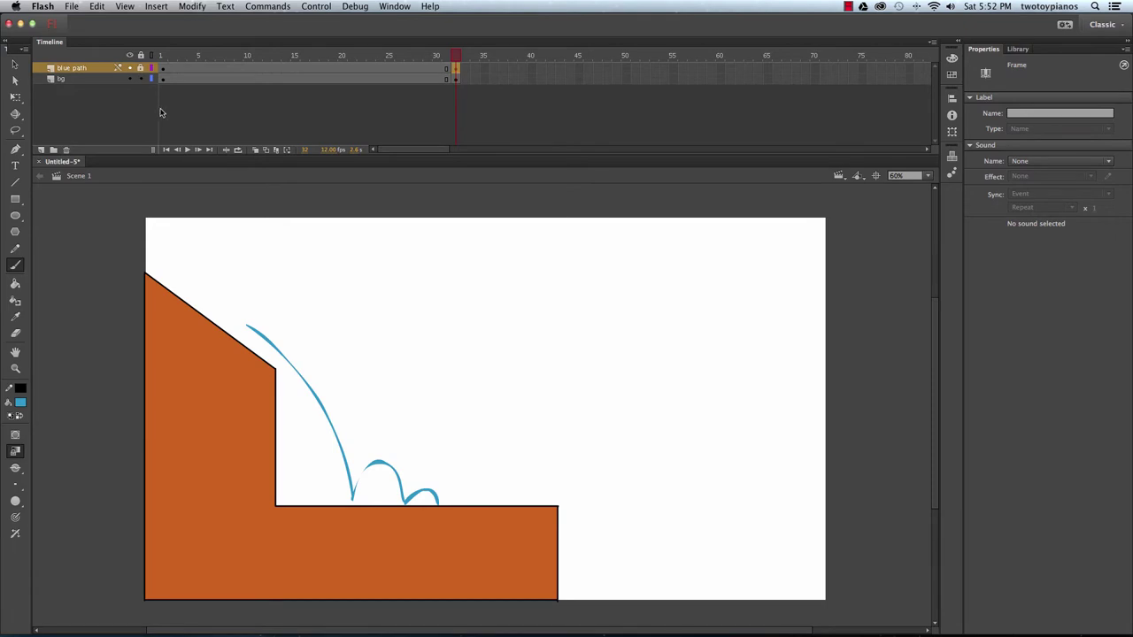
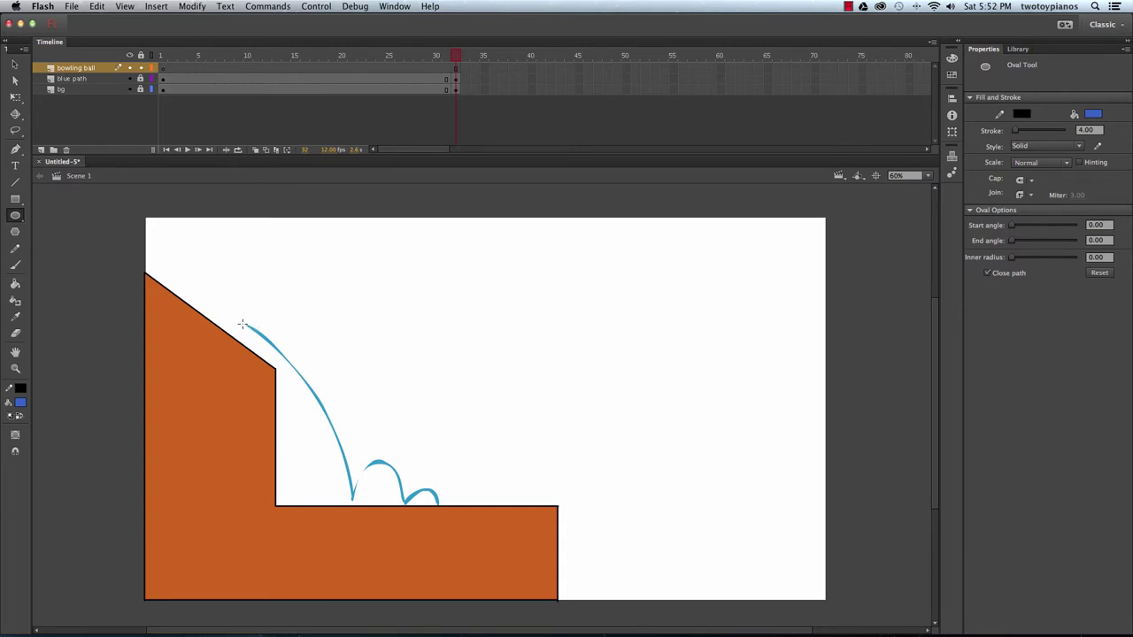
Step: Draw a blue bowling ball about 105 px wide on the slope with the Oval tool and add three dark blue finger holes
drag(240, 314, 281, 350)
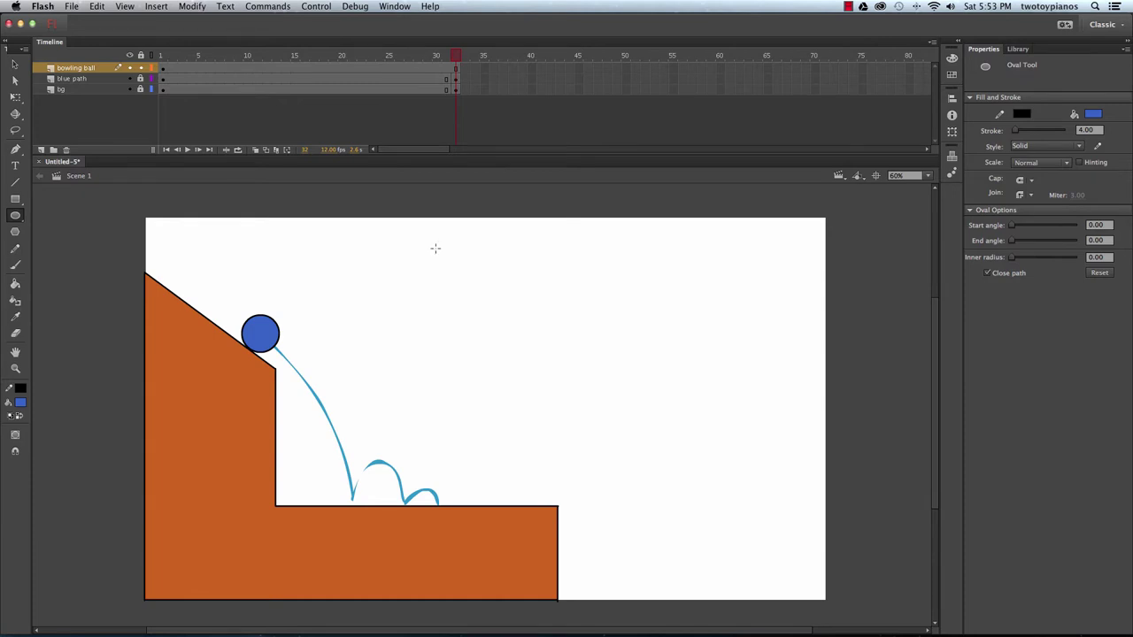
key(super+equal)
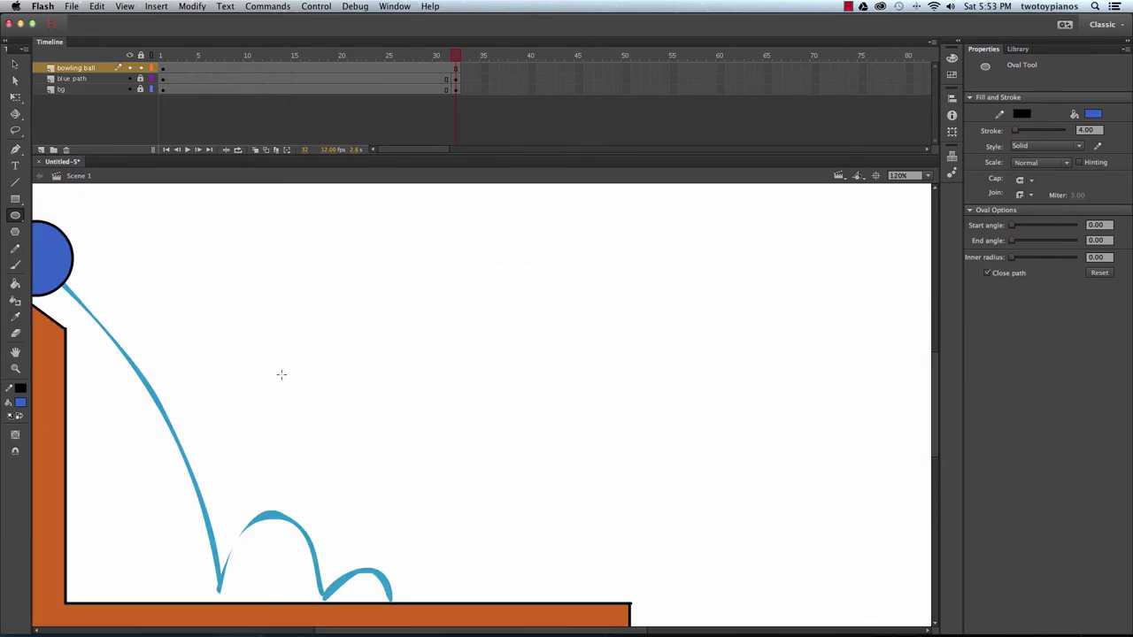
drag(169, 311, 437, 358)
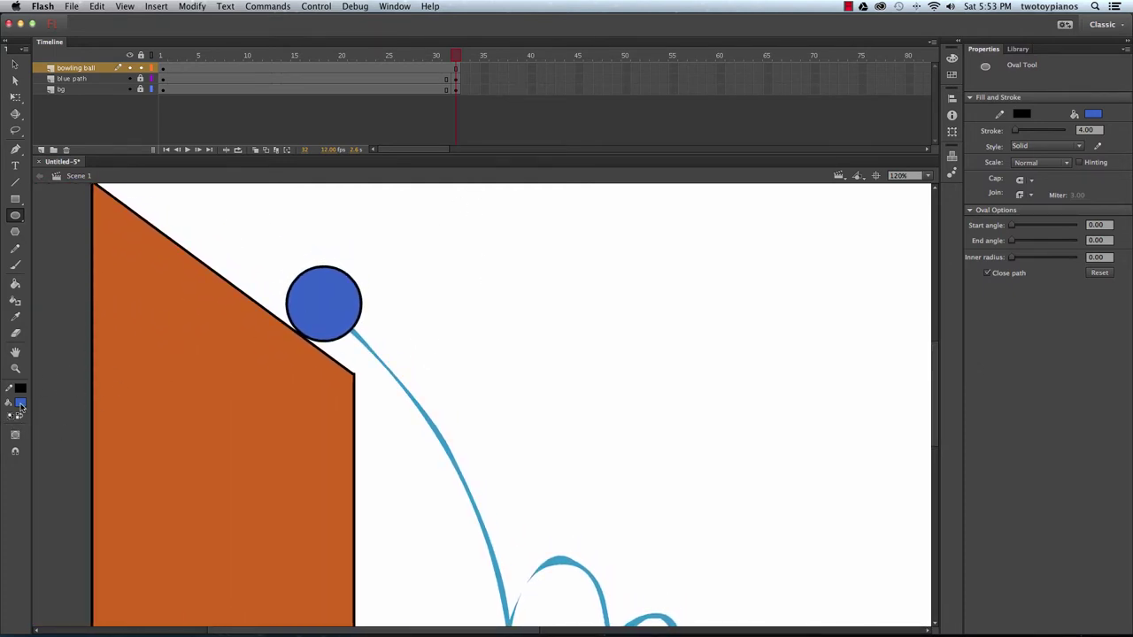
click(20, 404)
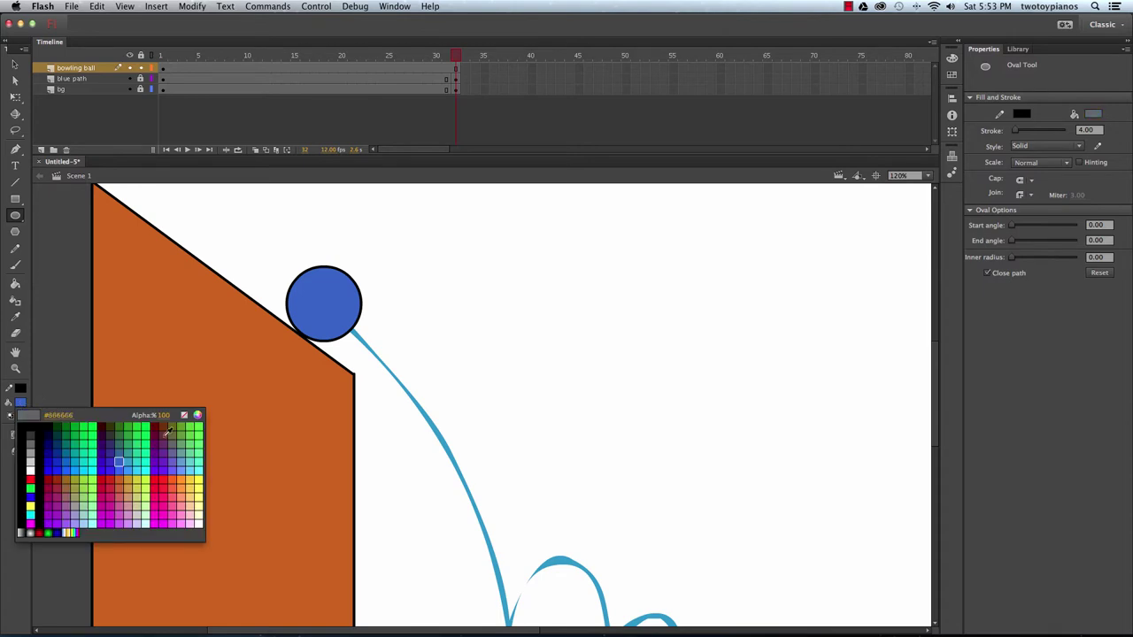
click(51, 442)
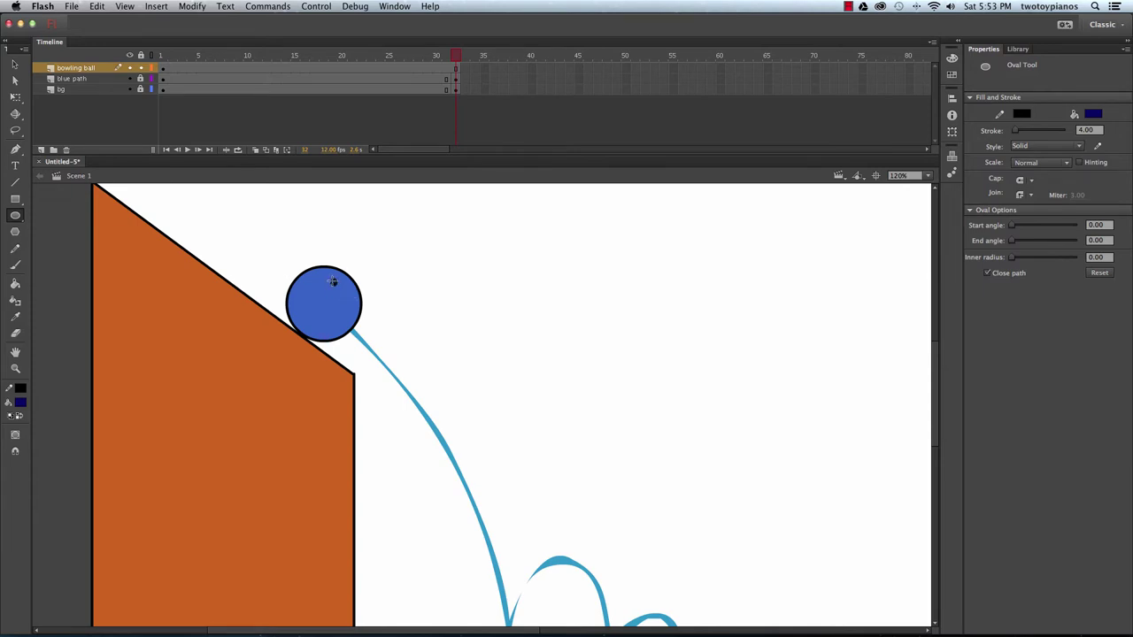
mouse_move(331, 279)
mouse_down()
mouse_move(355, 309)
mouse_move(338, 309)
mouse_up()
key(super+minus)
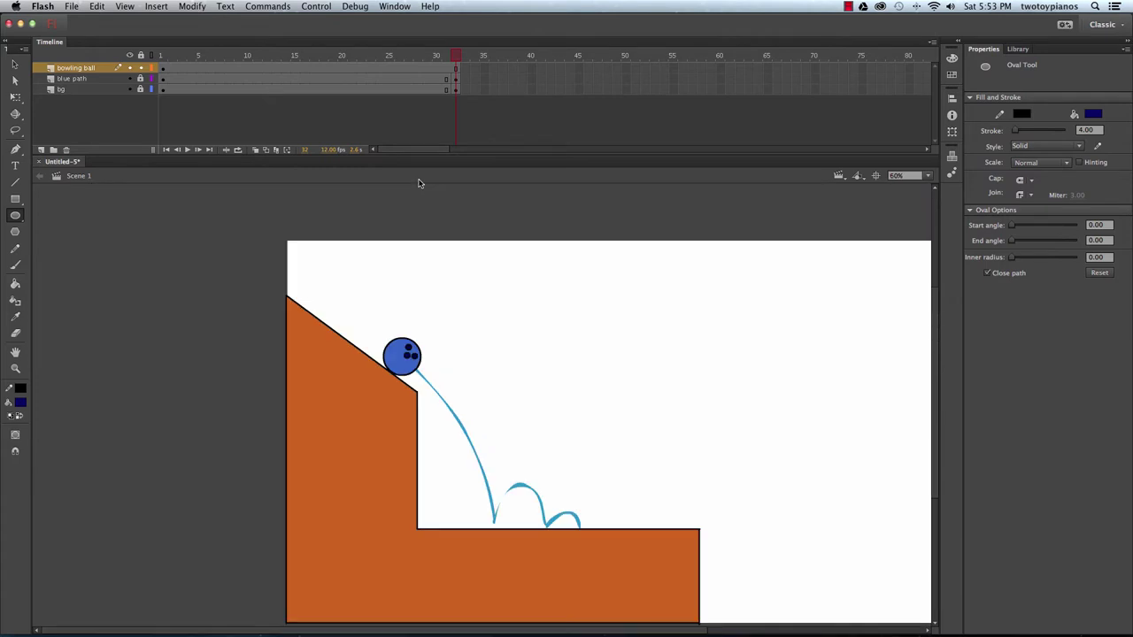
drag(705, 448, 546, 423)
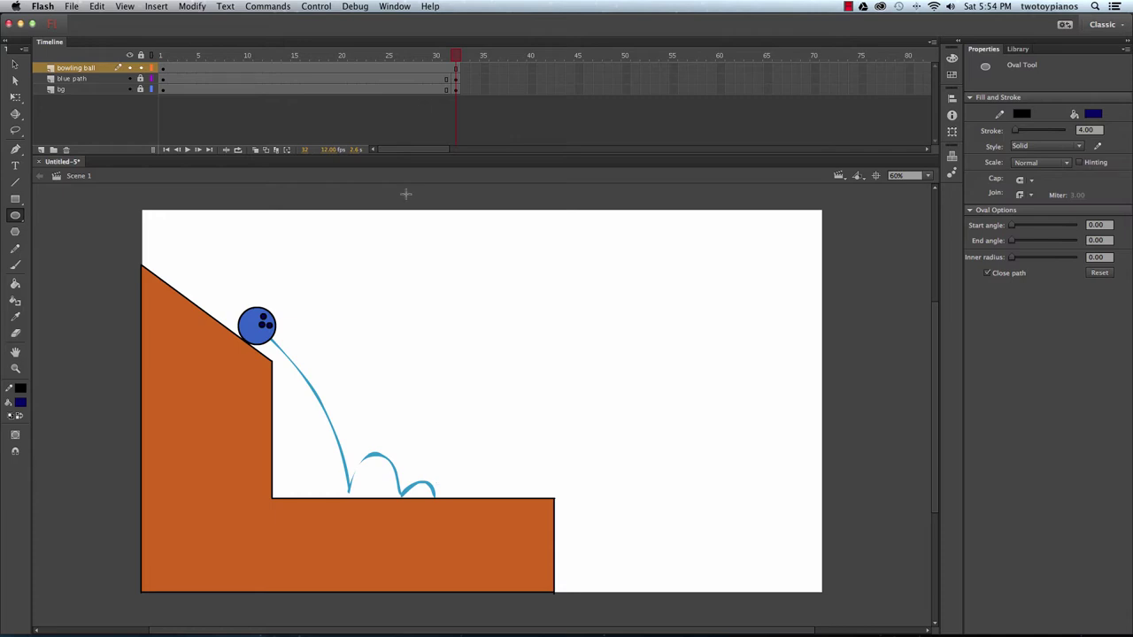
Step: Insert a keyframe at frame 8 of the bowling ball layer
key(v)
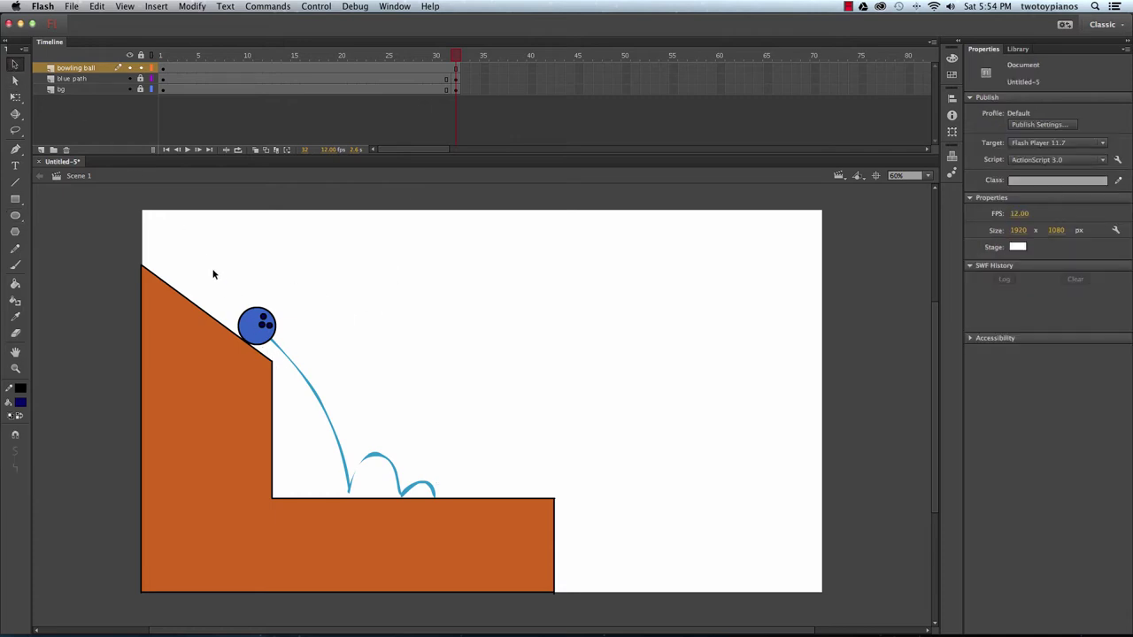
drag(212, 274, 292, 380)
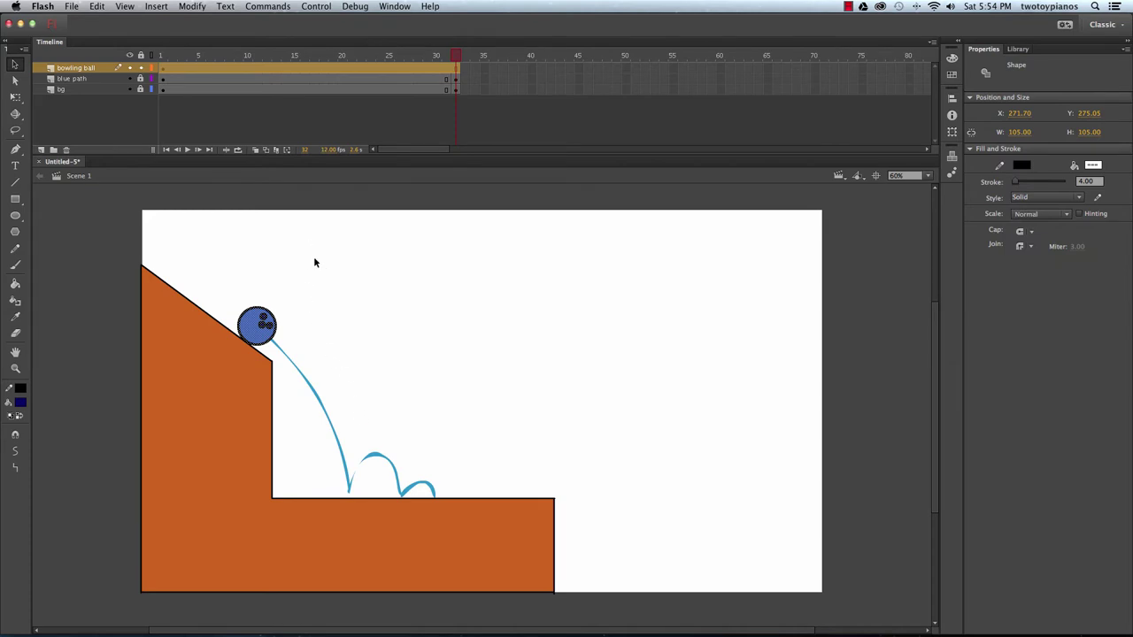
drag(205, 57, 219, 62)
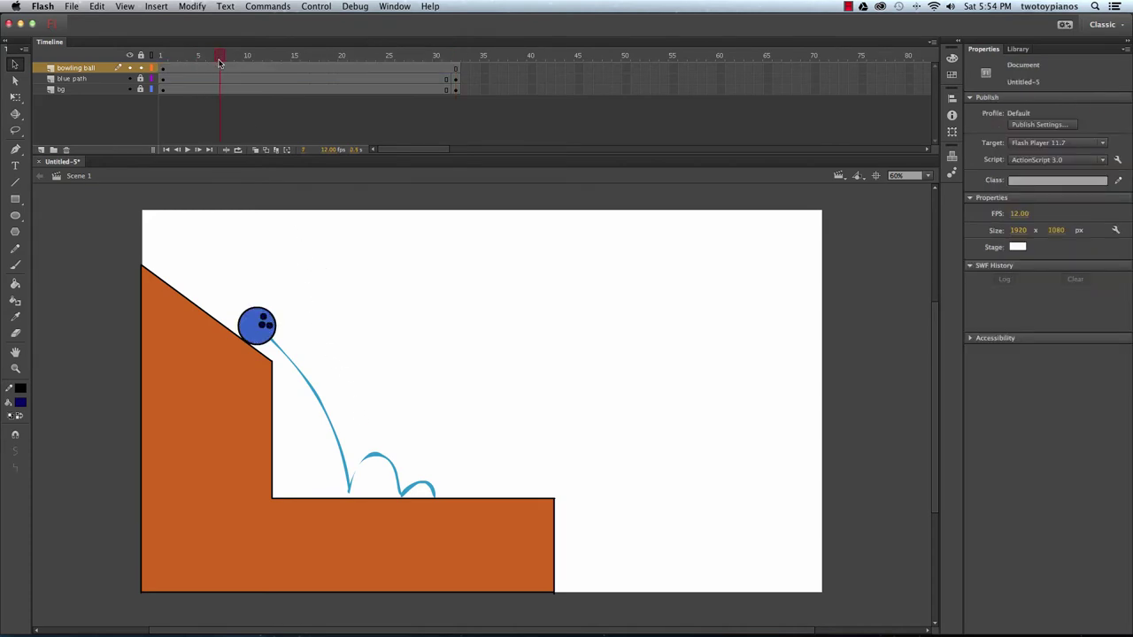
key(period)
click(230, 68)
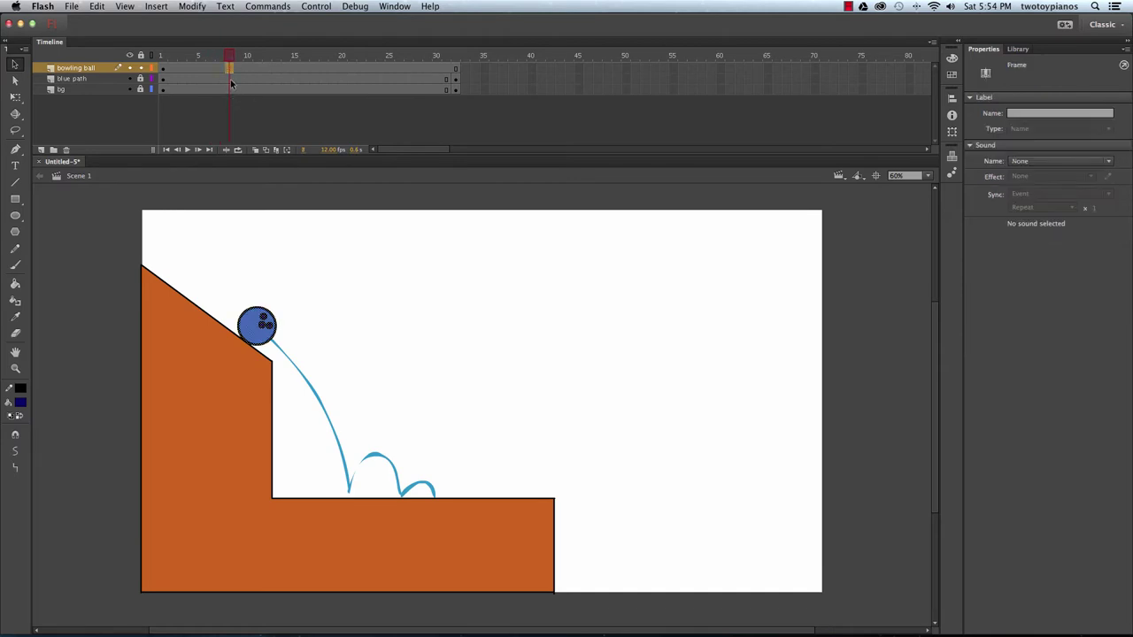
right_click(230, 68)
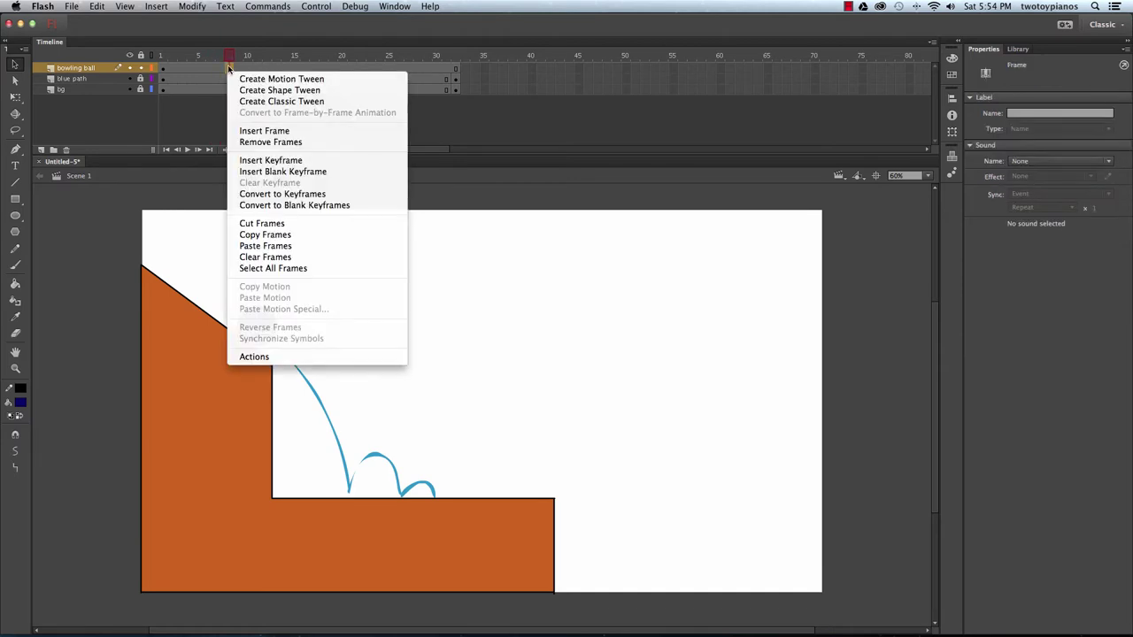
click(297, 159)
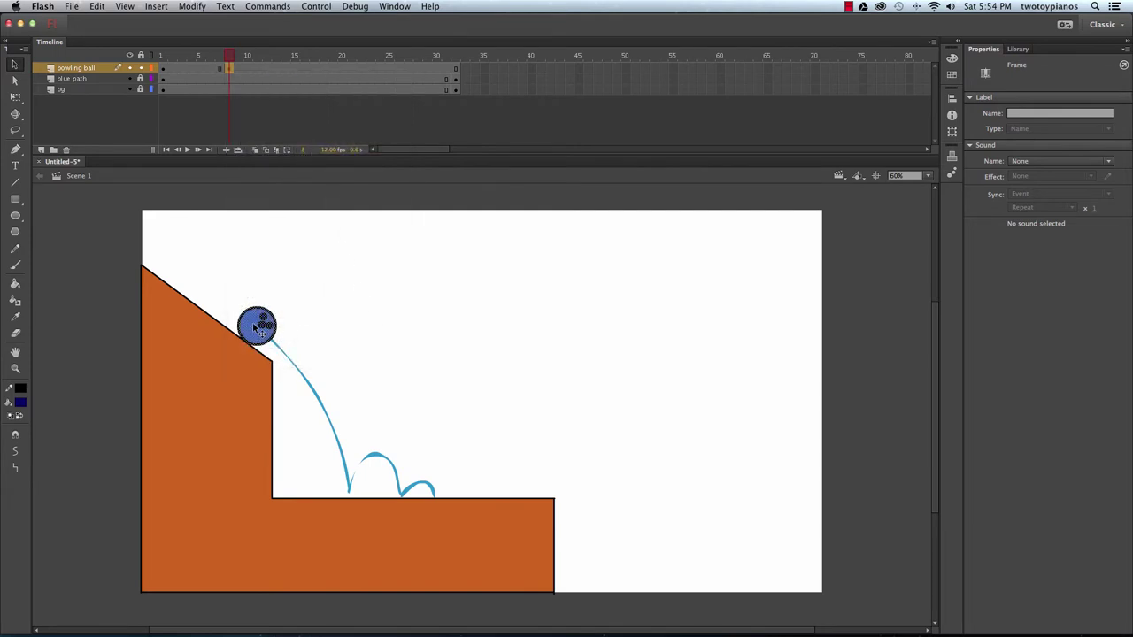
Step: Move the frame 8 ball onto the lower ledge where the falling arc lands, at about Y 707, and compare it with frame 1
drag(256, 311, 345, 479)
key(cmd+z)
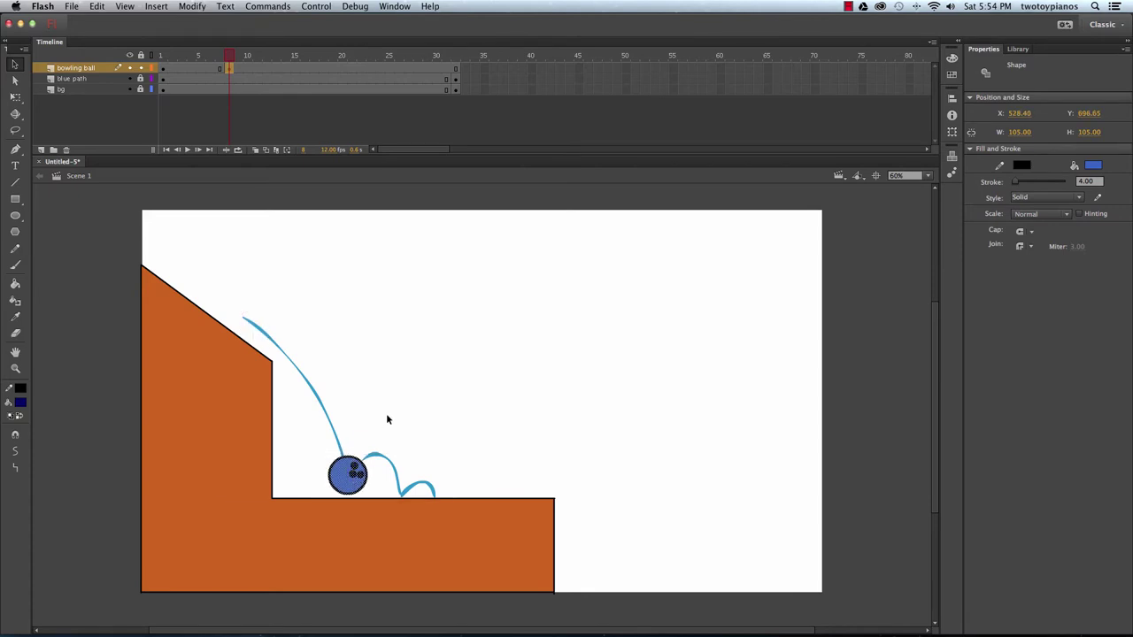
key(Down)
key(Down)
key(Down)
key(Down)
key(Down)
key(Down)
key(Down)
key(Down)
key(Down)
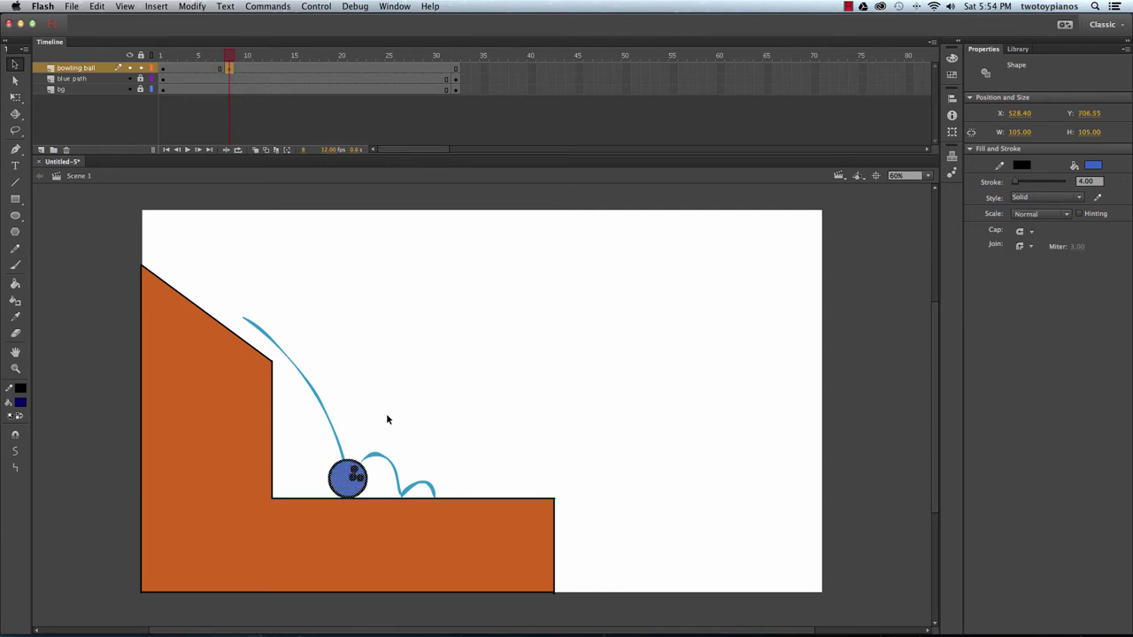
key(Right)
key(Right)
key(Right)
click(162, 55)
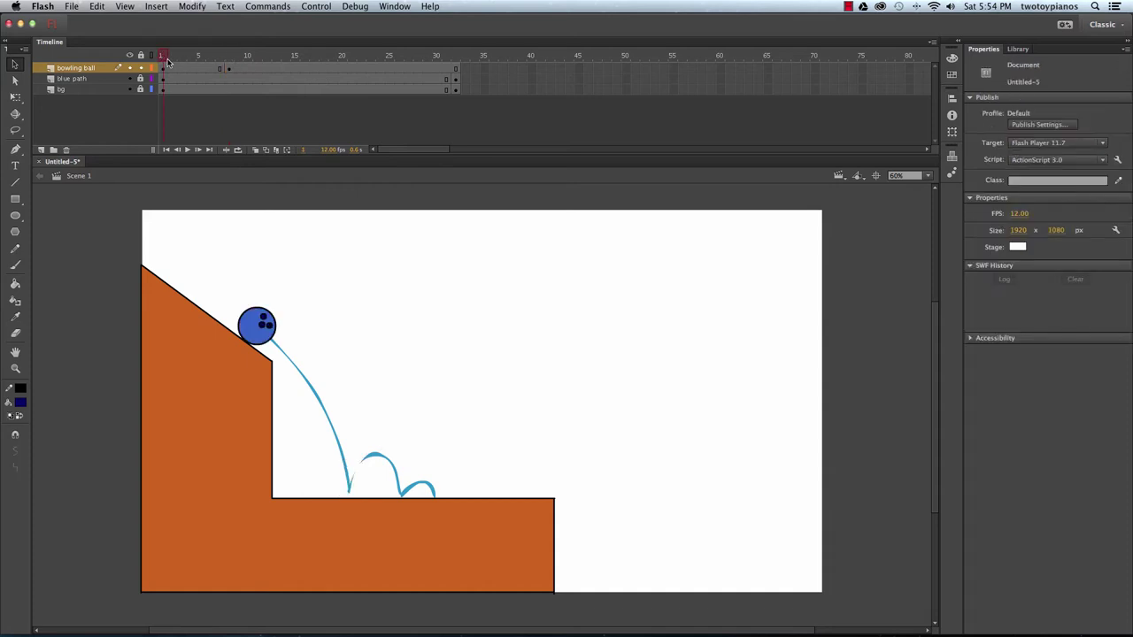
click(229, 58)
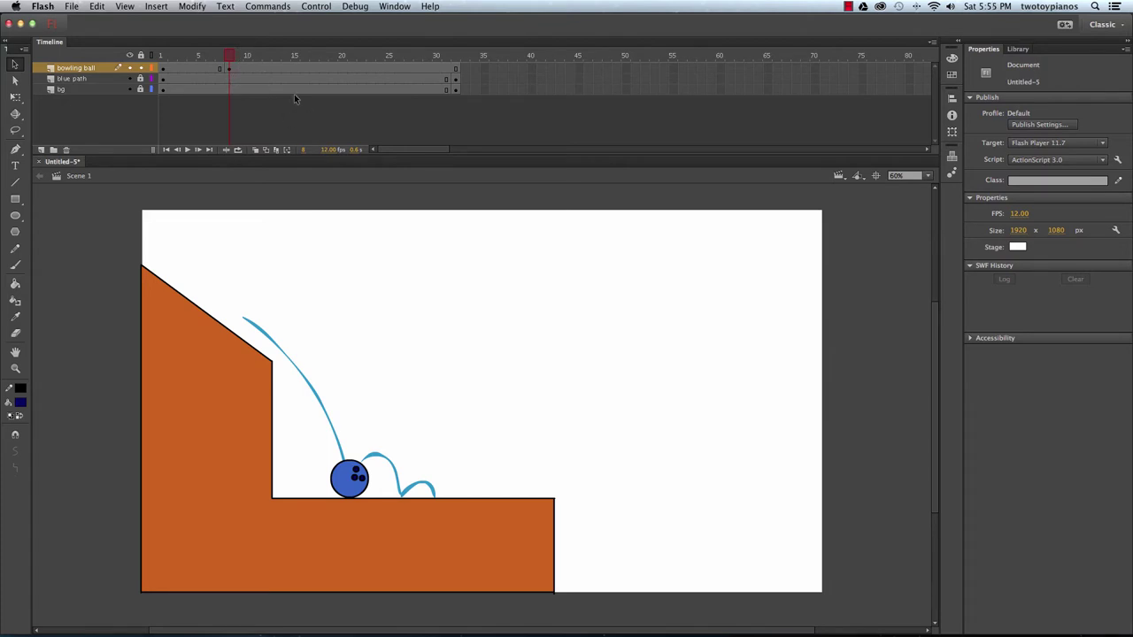
Step: Insert a bowling ball keyframe at frame 10 and move the ball to the peak of the first bounce, about X 609, Y 623
click(247, 67)
right_click(248, 68)
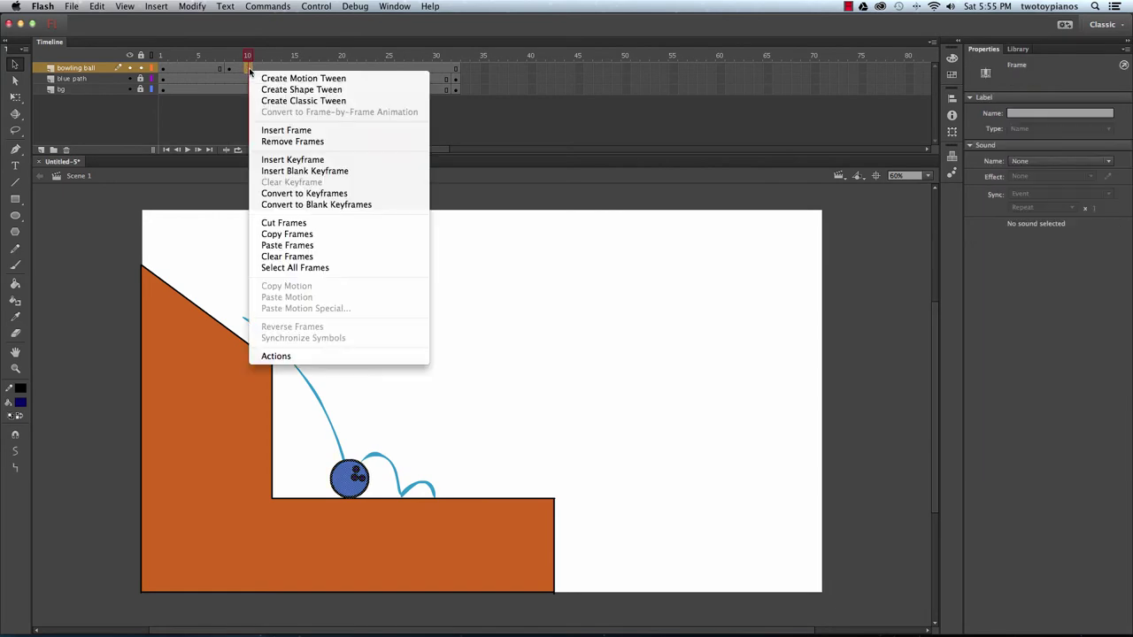
click(292, 160)
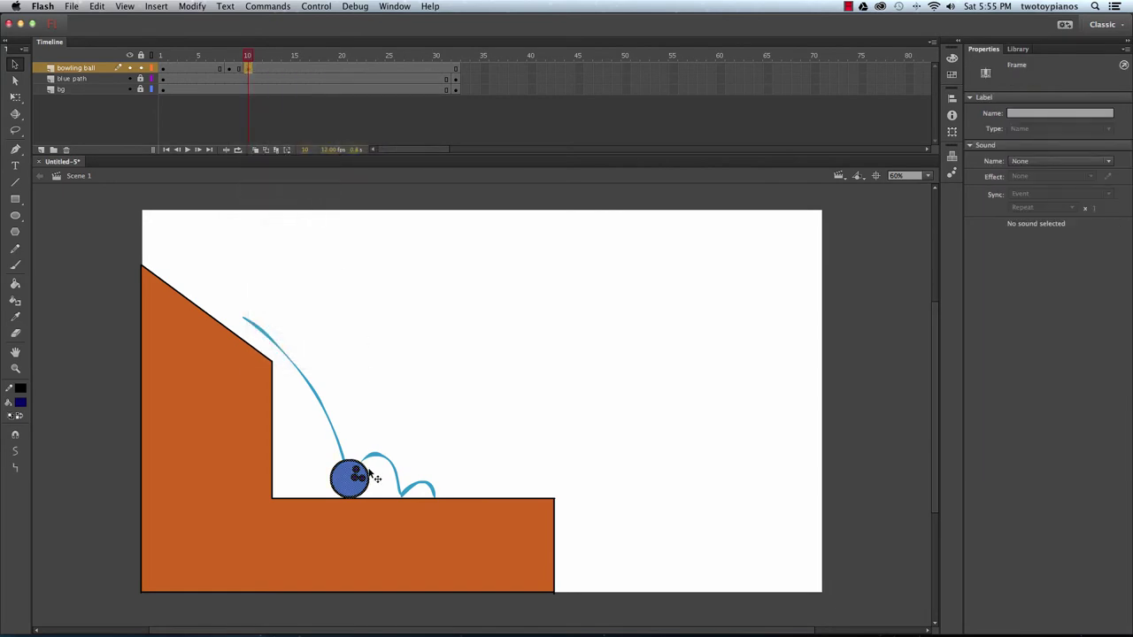
drag(354, 486, 380, 453)
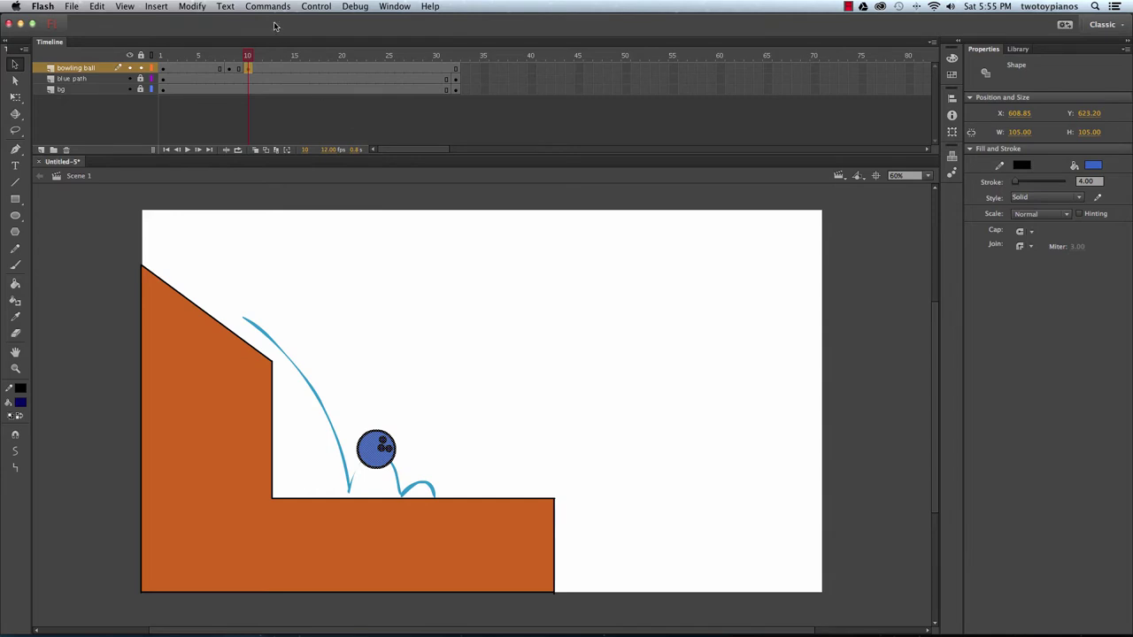
Step: Insert a bowling ball keyframe at frame 12 and move the ball down to the ledge after the first bounce, about X 667, Y 705
click(266, 69)
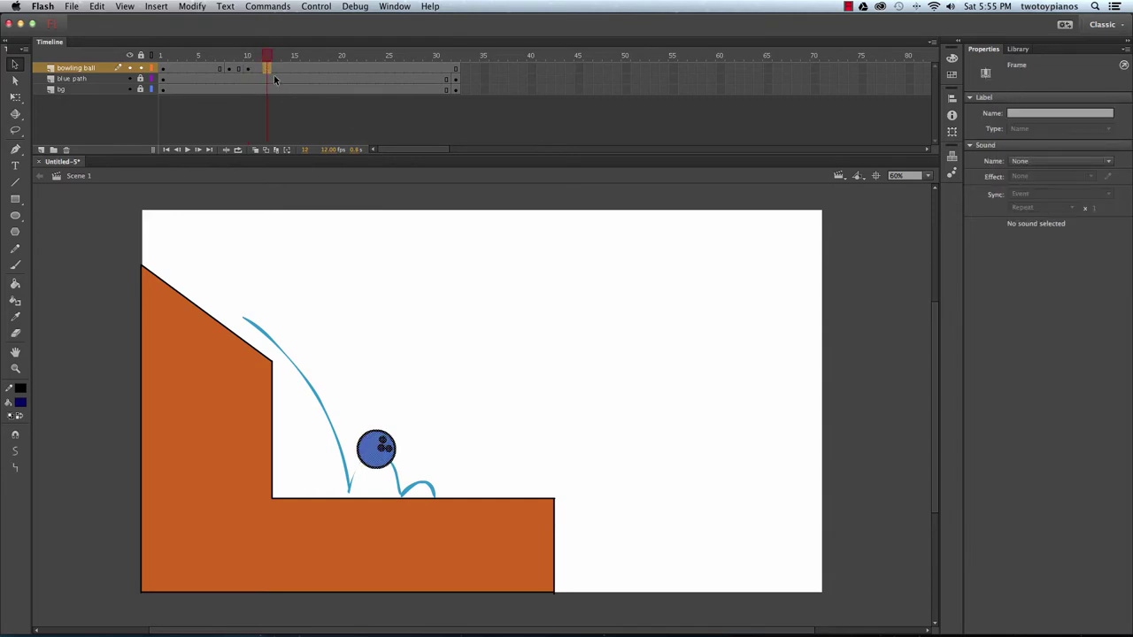
right_click(269, 71)
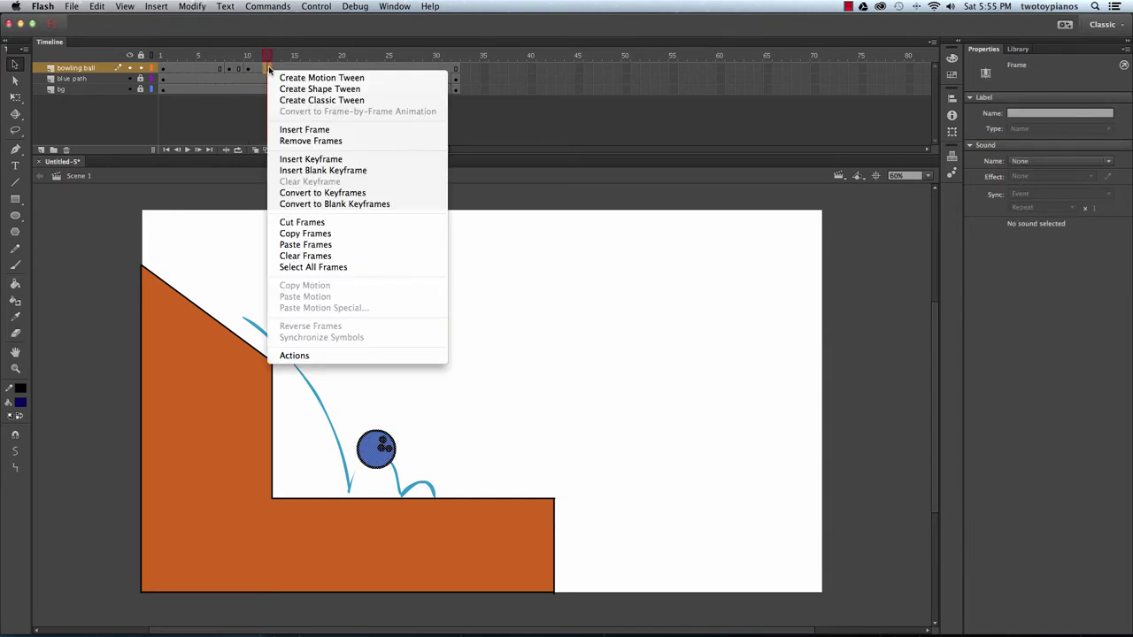
click(338, 160)
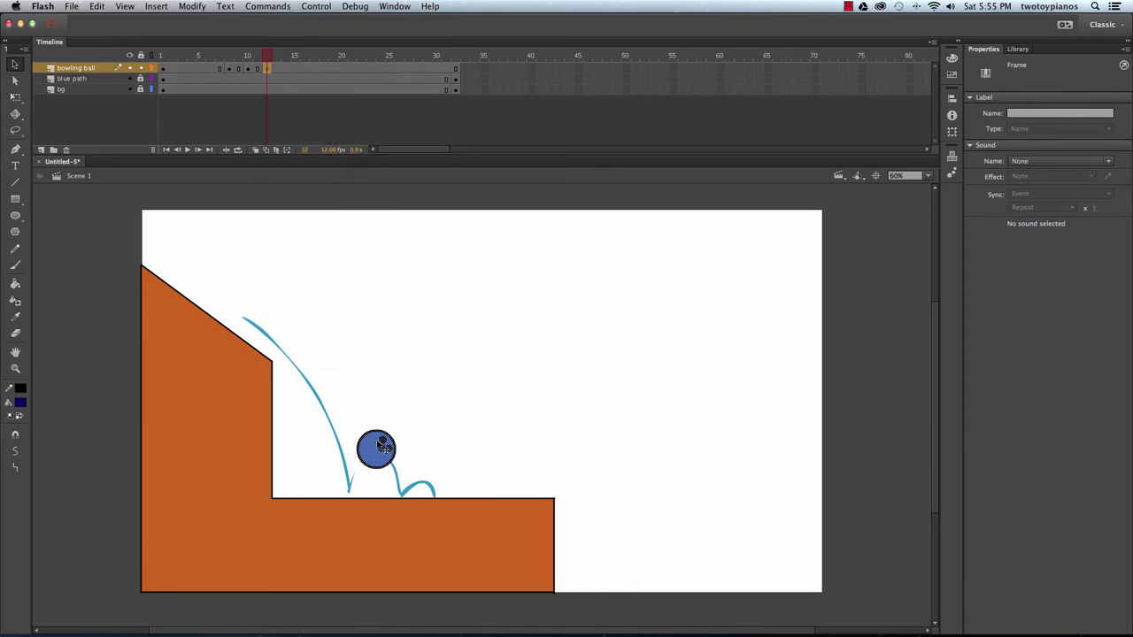
drag(384, 449, 405, 476)
key(Down)
key(Down)
key(Down)
key(Down)
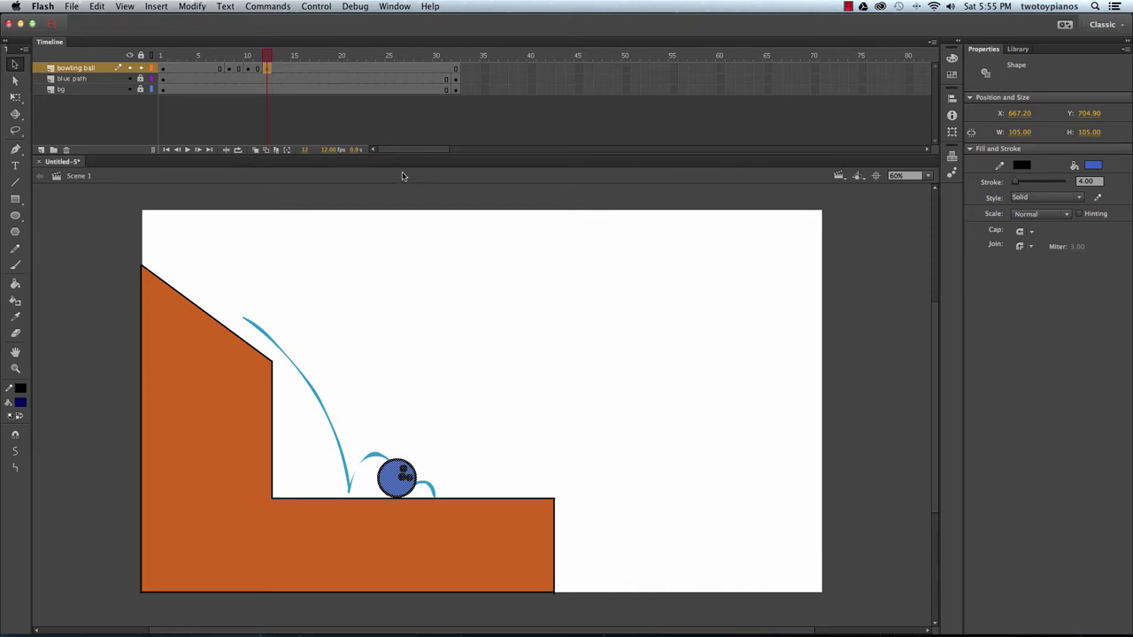
Step: Insert a bowling ball keyframe at frame 13 and move the ball to the peak of the second bounce, about X 712, Y 682
click(277, 69)
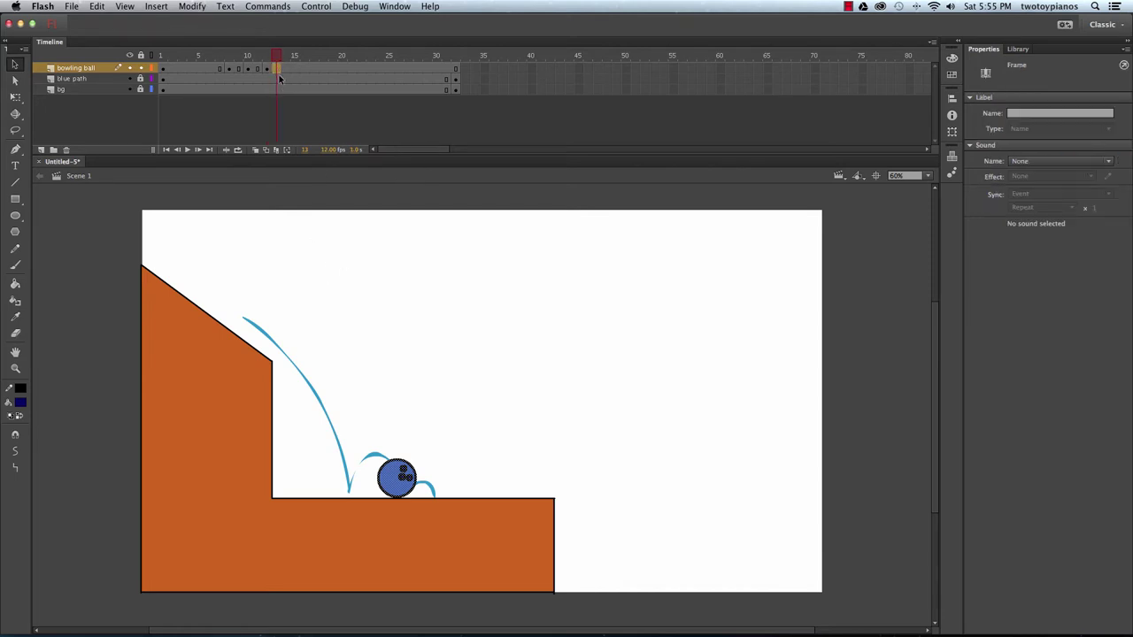
right_click(277, 70)
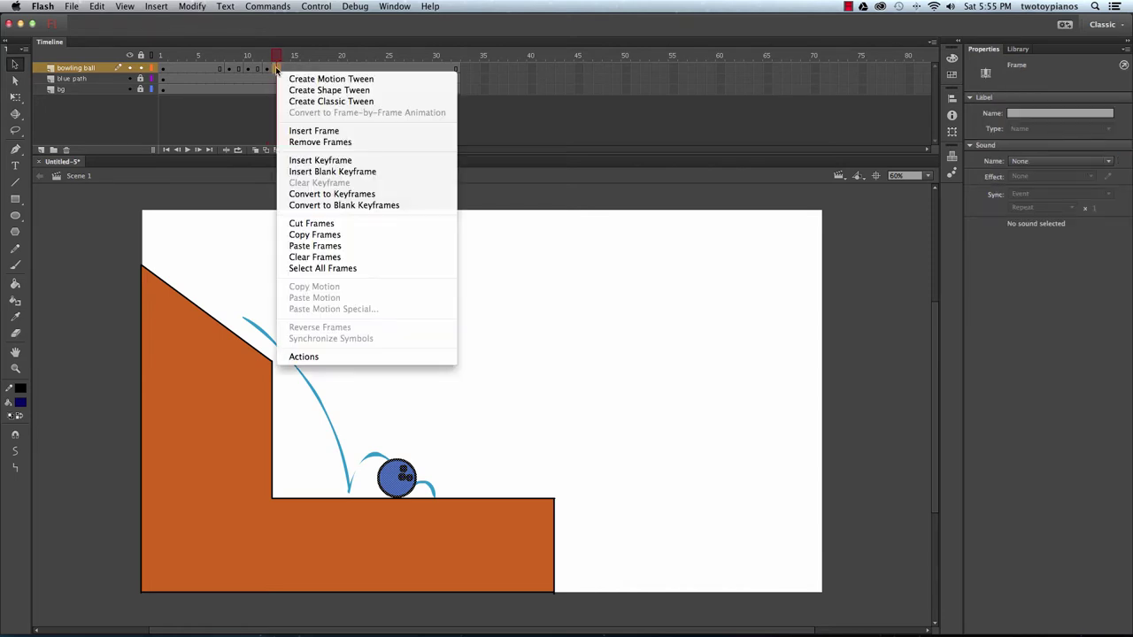
click(310, 157)
drag(400, 466, 420, 476)
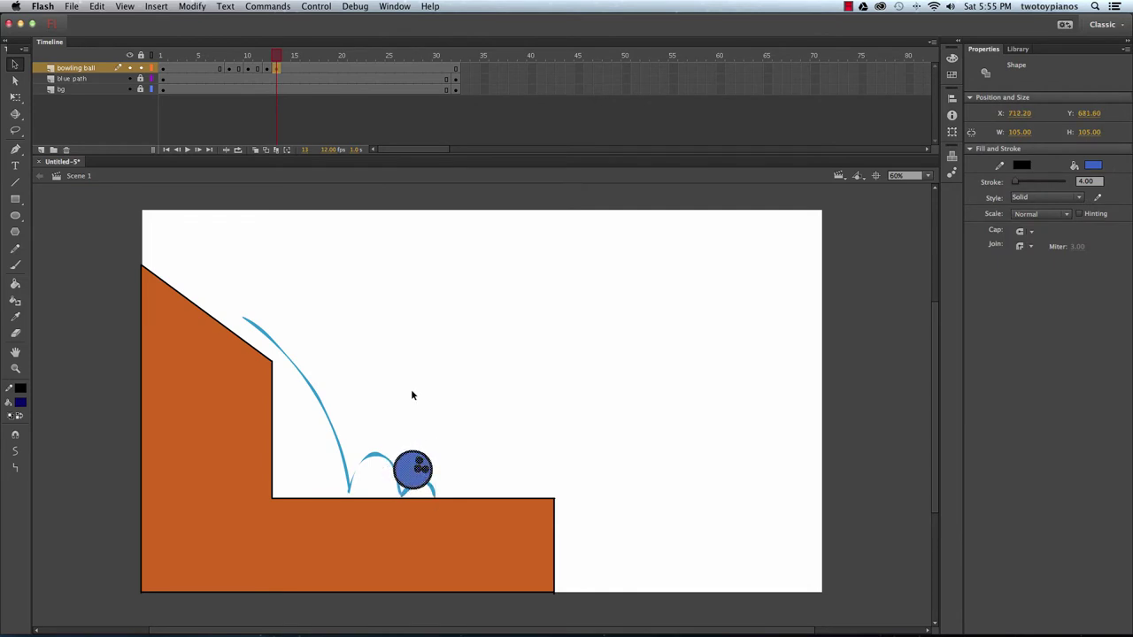
Step: Insert a bowling ball keyframe at frame 14 and move the ball down to the ledge after the second bounce, about X 744, Y 708
click(287, 70)
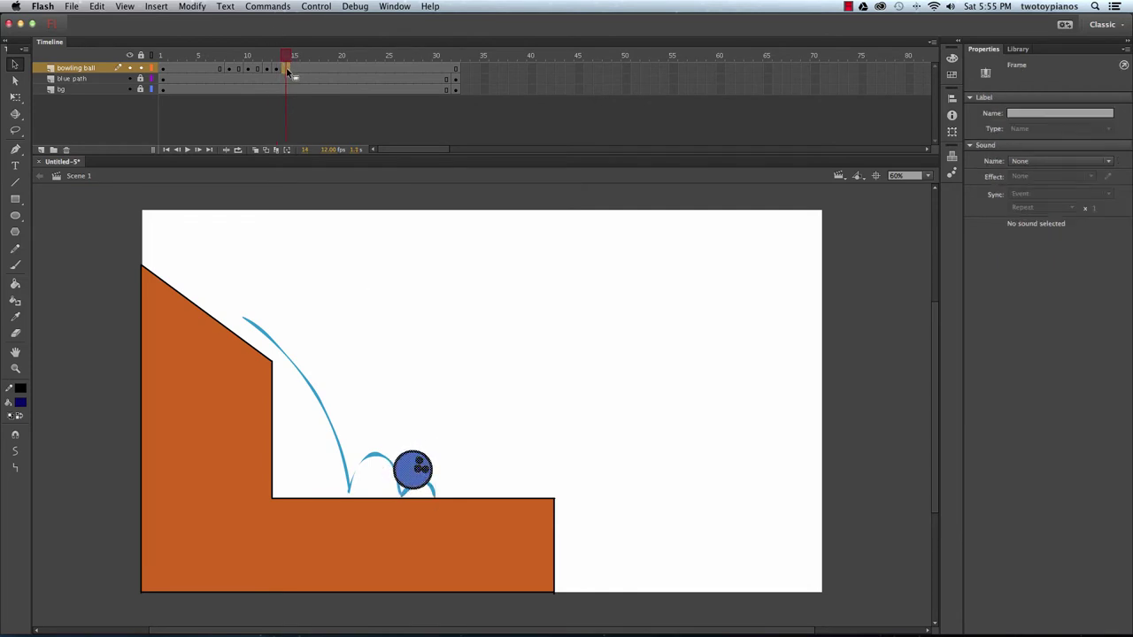
right_click(287, 70)
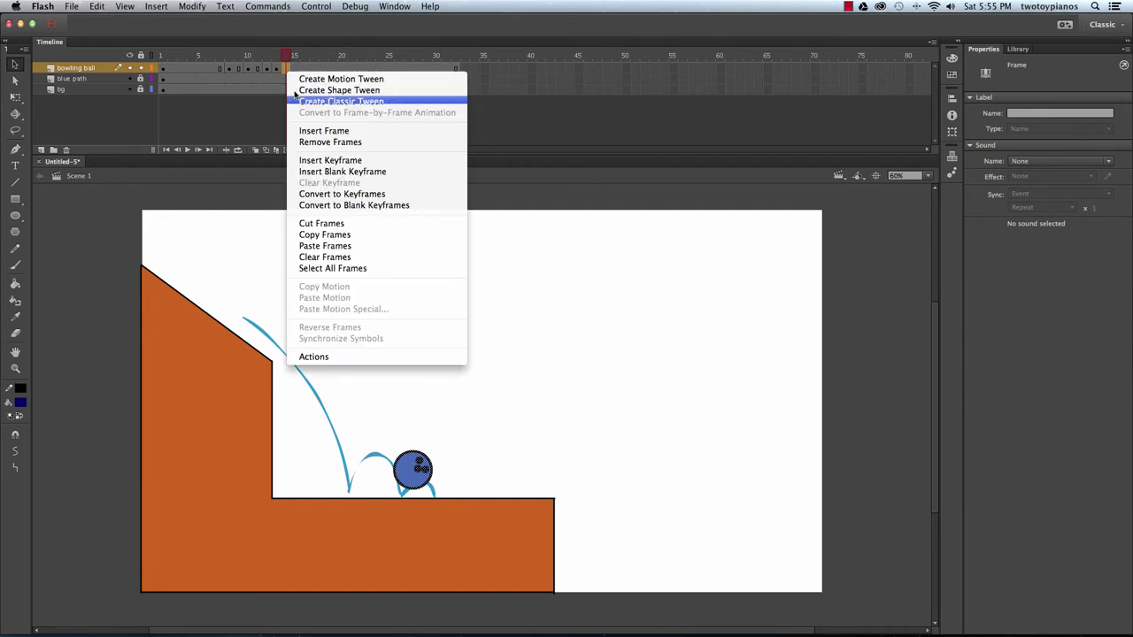
click(379, 163)
drag(435, 464, 432, 485)
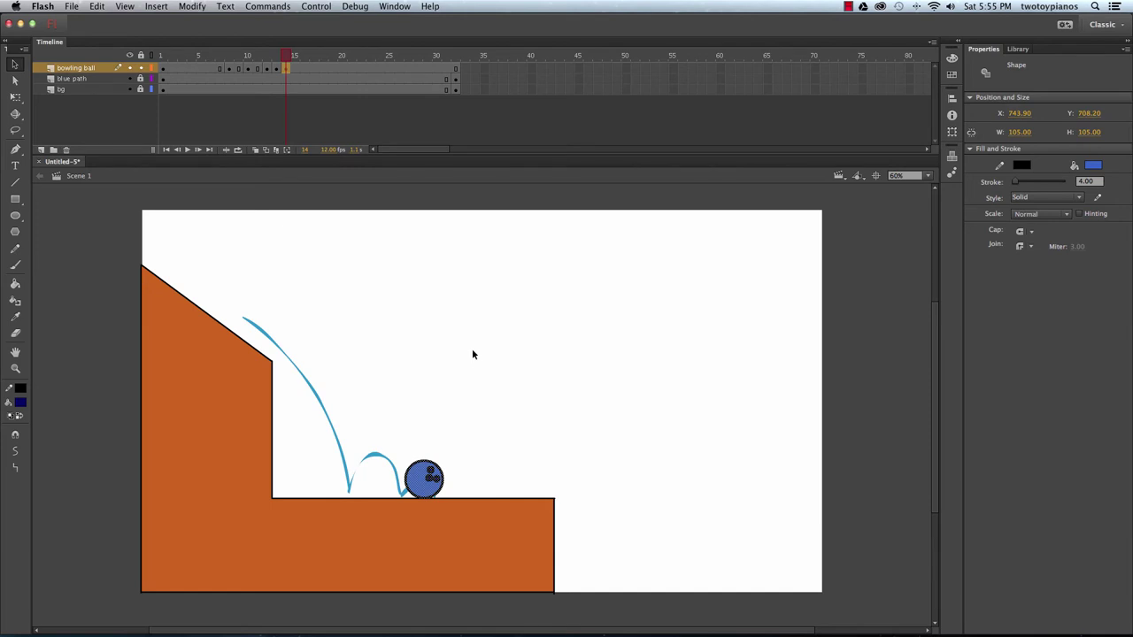
Step: Play the animation several times from the first frames to review the timing of the fall and bounces
drag(285, 59, 131, 85)
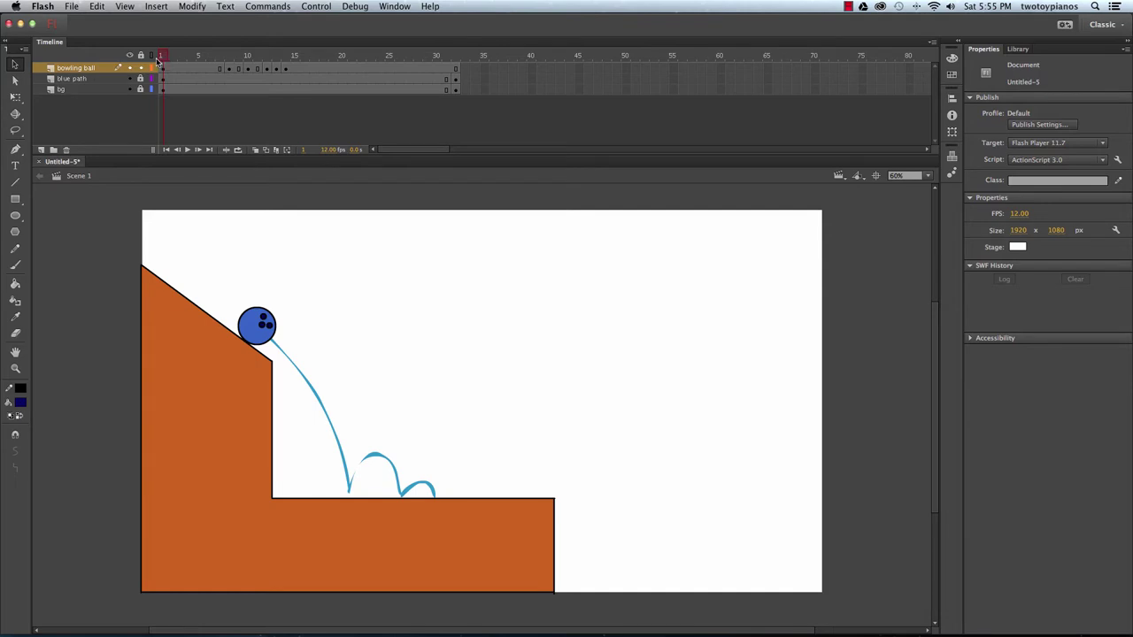
key(Return)
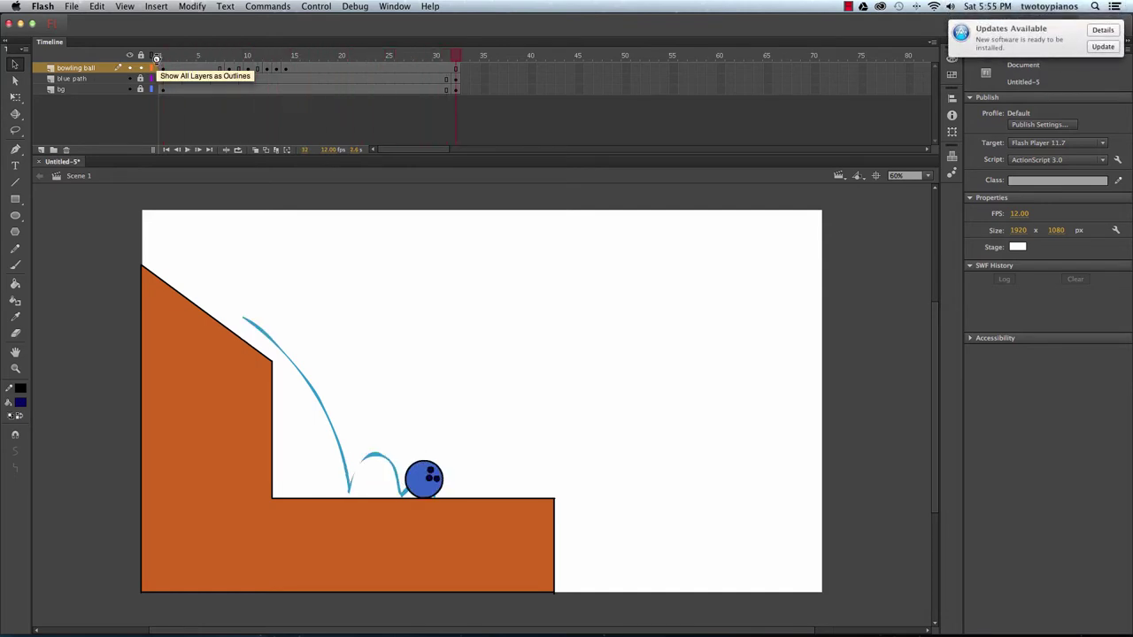
mouse_move(250, 57)
mouse_down()
mouse_move(165, 57)
mouse_move(227, 57)
mouse_move(183, 57)
mouse_move(301, 89)
mouse_move(255, 88)
mouse_move(278, 99)
mouse_move(251, 99)
mouse_up()
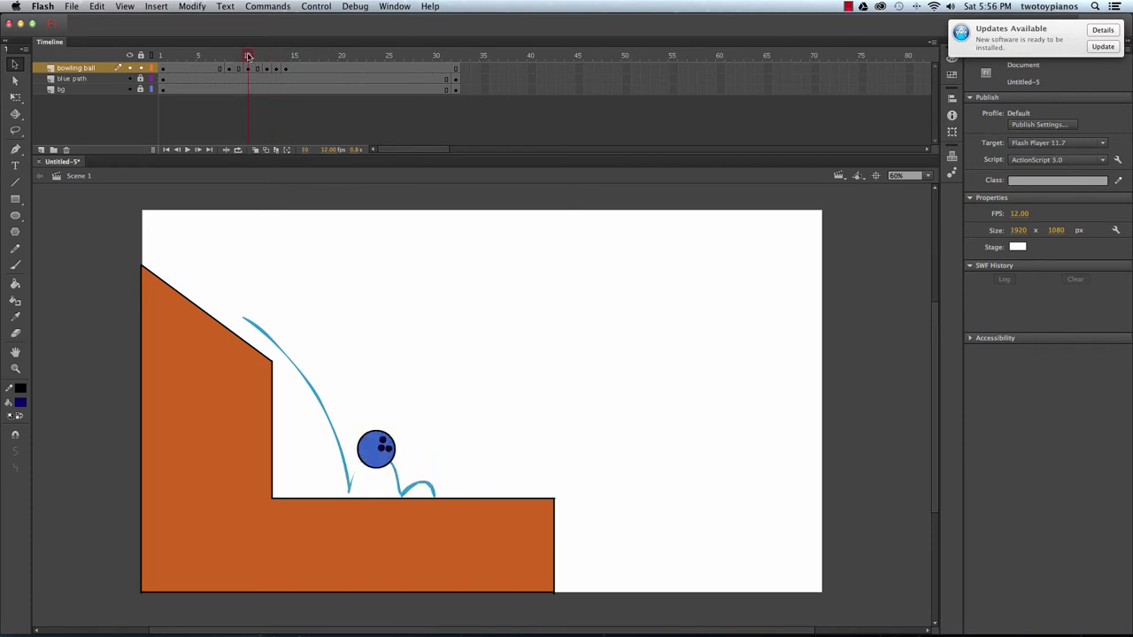
drag(248, 56, 142, 66)
key(Return)
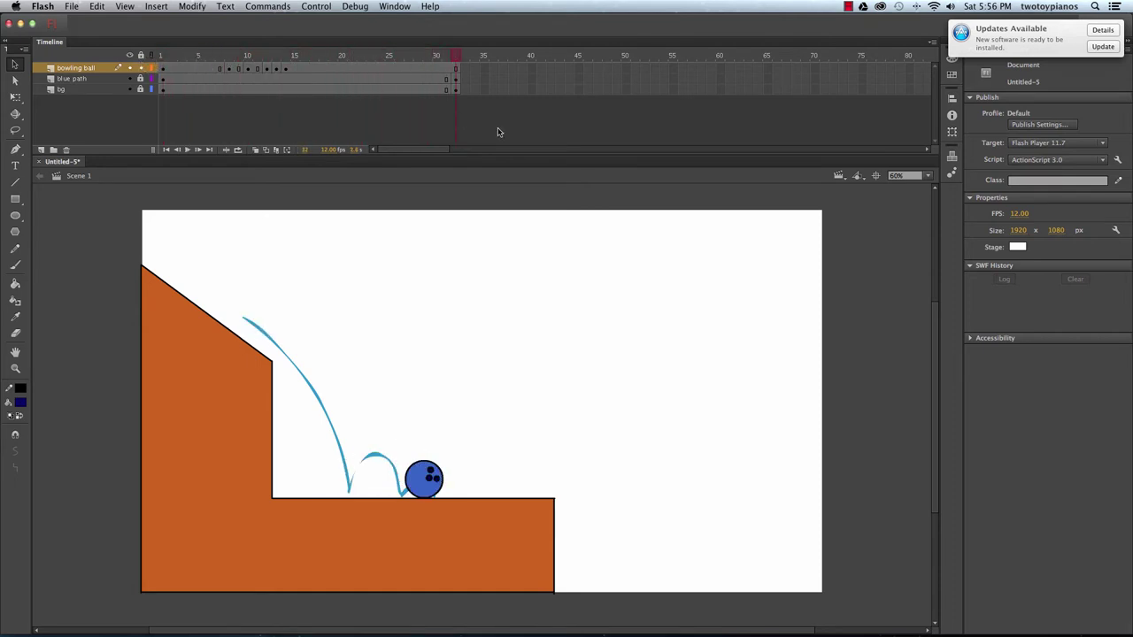
drag(384, 55, 162, 41)
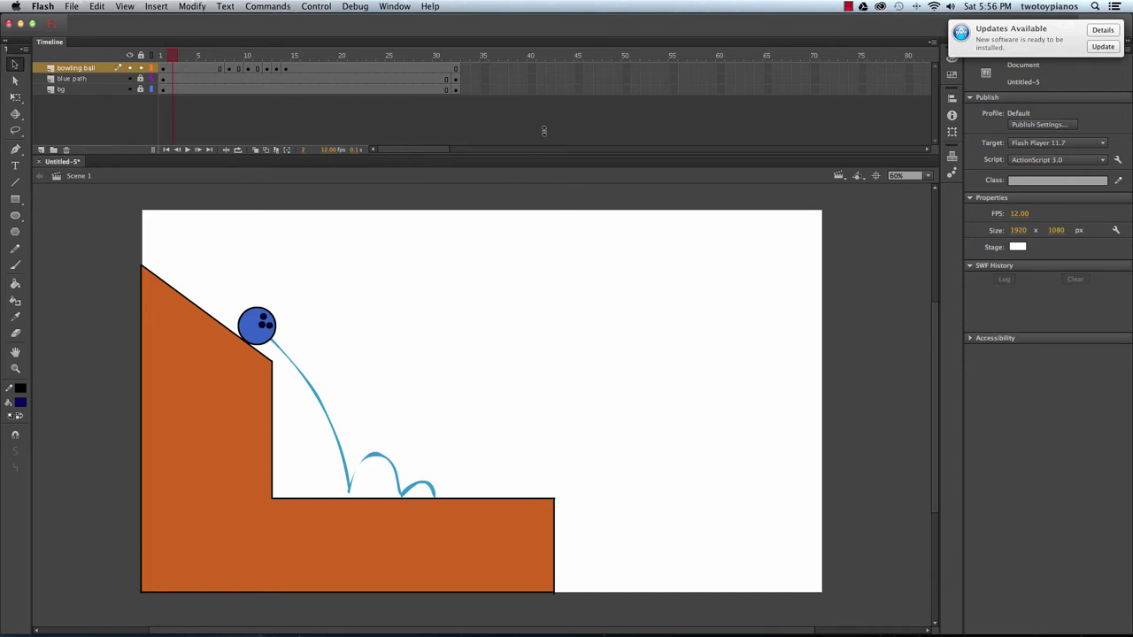
key(Return)
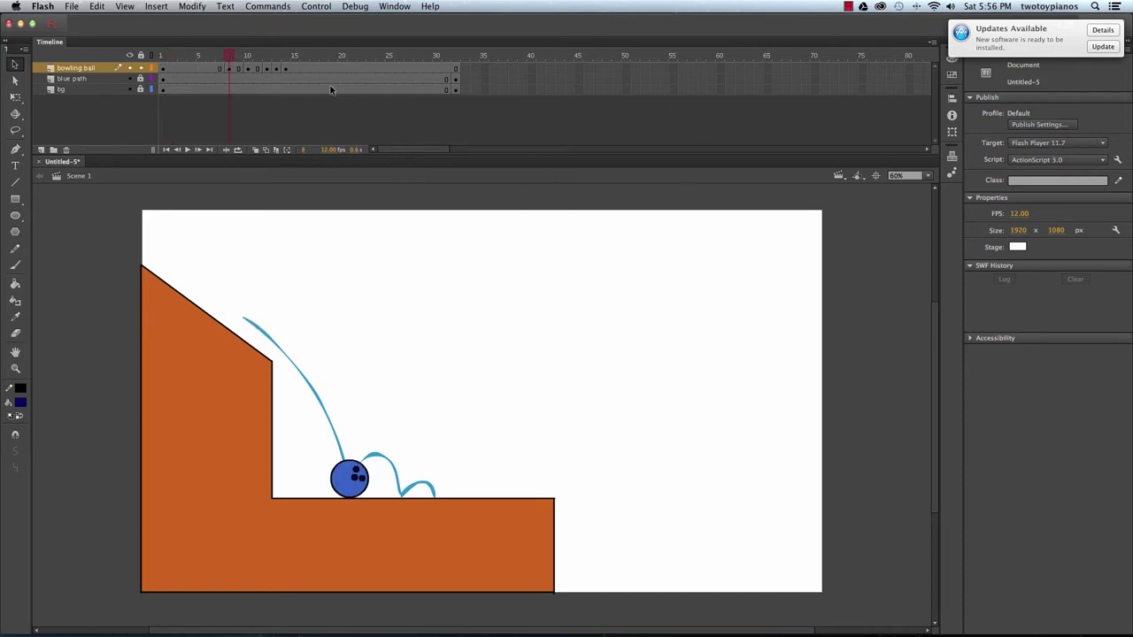
Step: Turn on onion skinning and set its range to frames 1 through 8 with frame 7 as the current frame
click(255, 150)
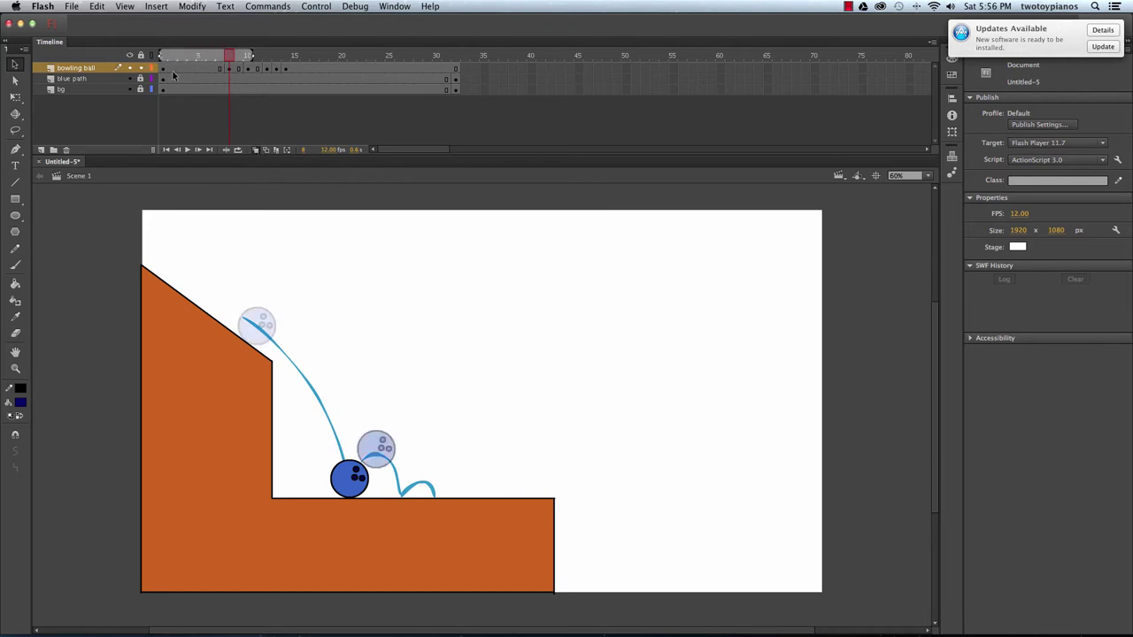
drag(253, 59, 233, 59)
click(222, 57)
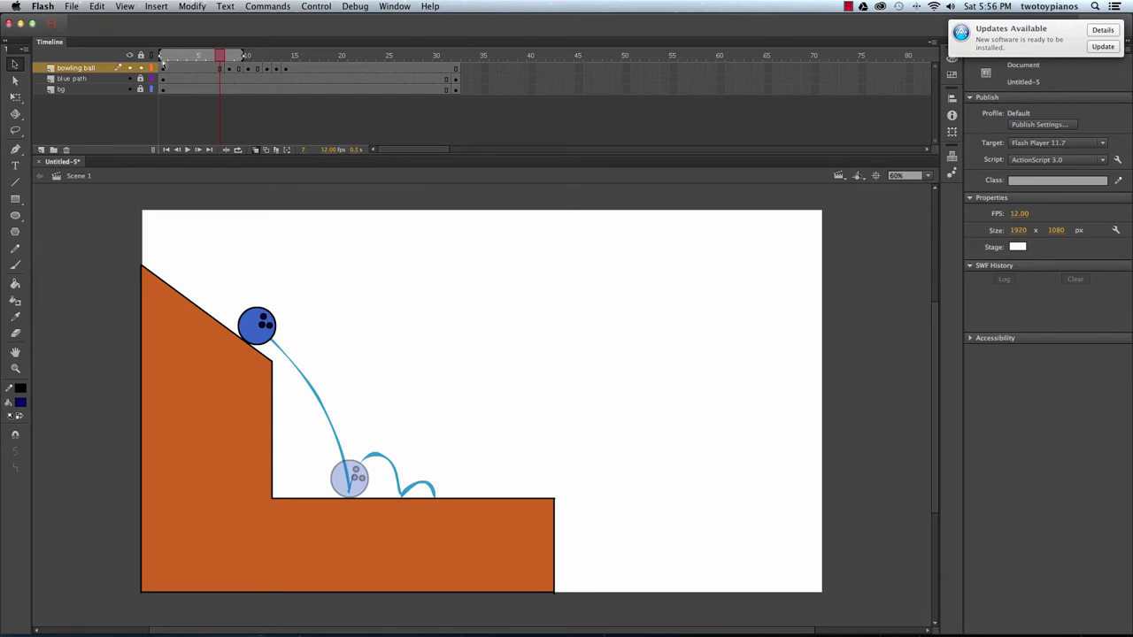
drag(244, 56, 234, 58)
Step: Insert a bowling ball keyframe at frame 7 and move the ball down the falling arc to about X 462, Y 518
click(220, 69)
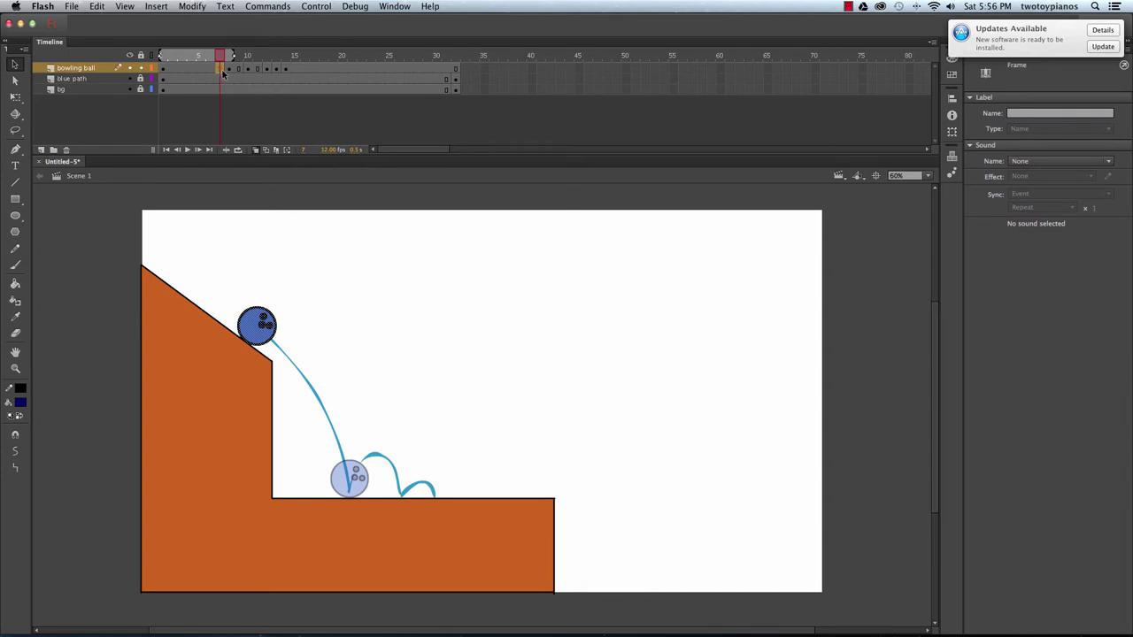
right_click(221, 73)
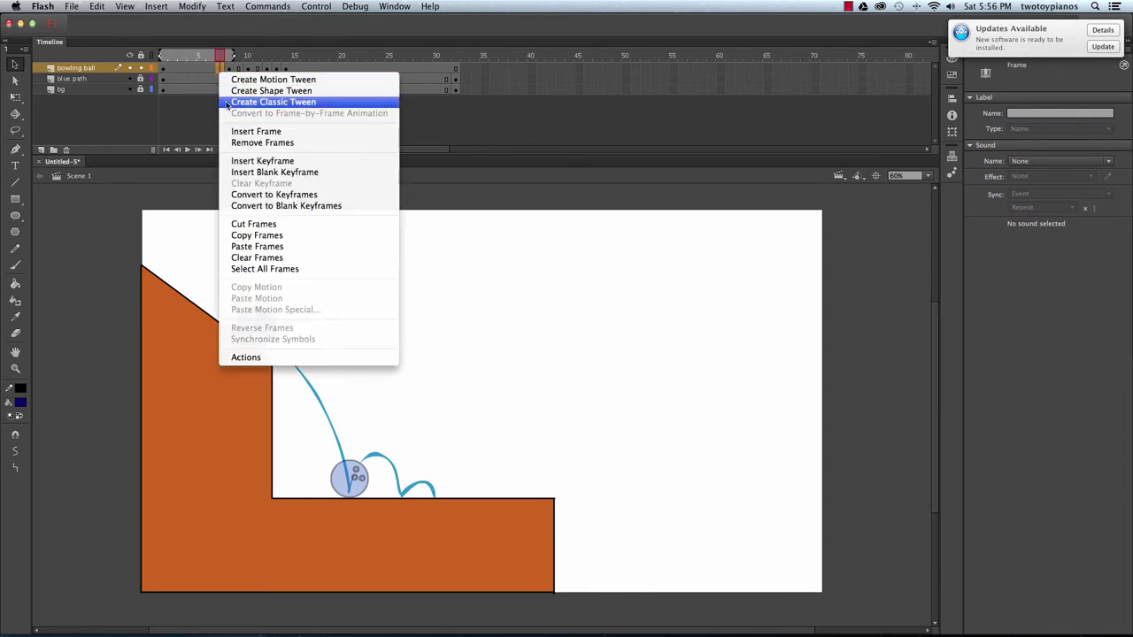
click(254, 162)
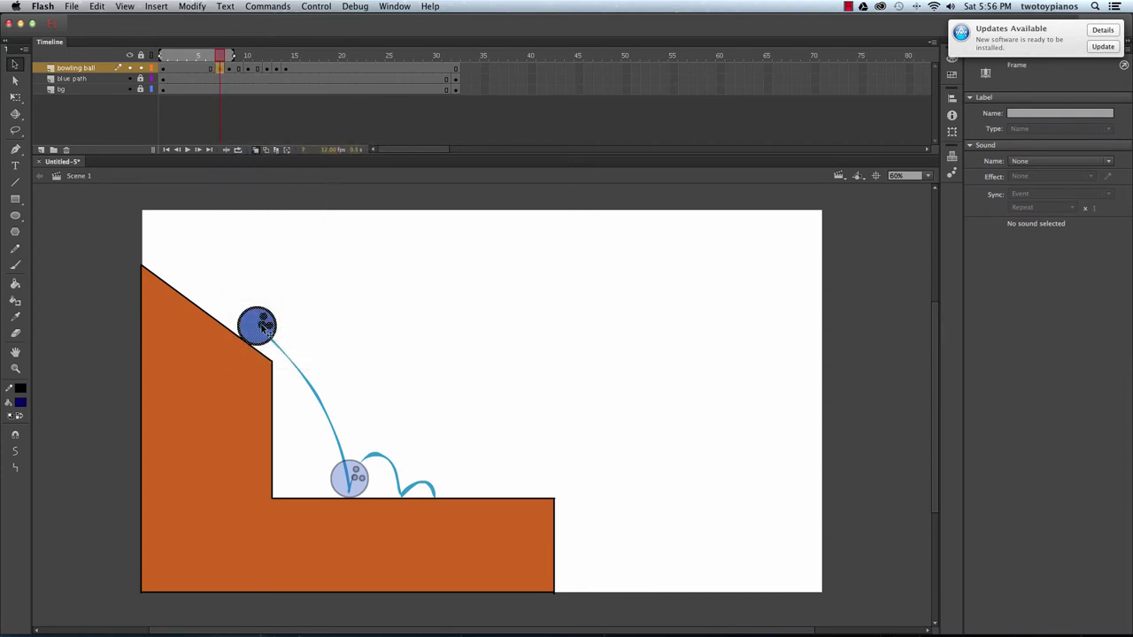
drag(275, 347, 324, 417)
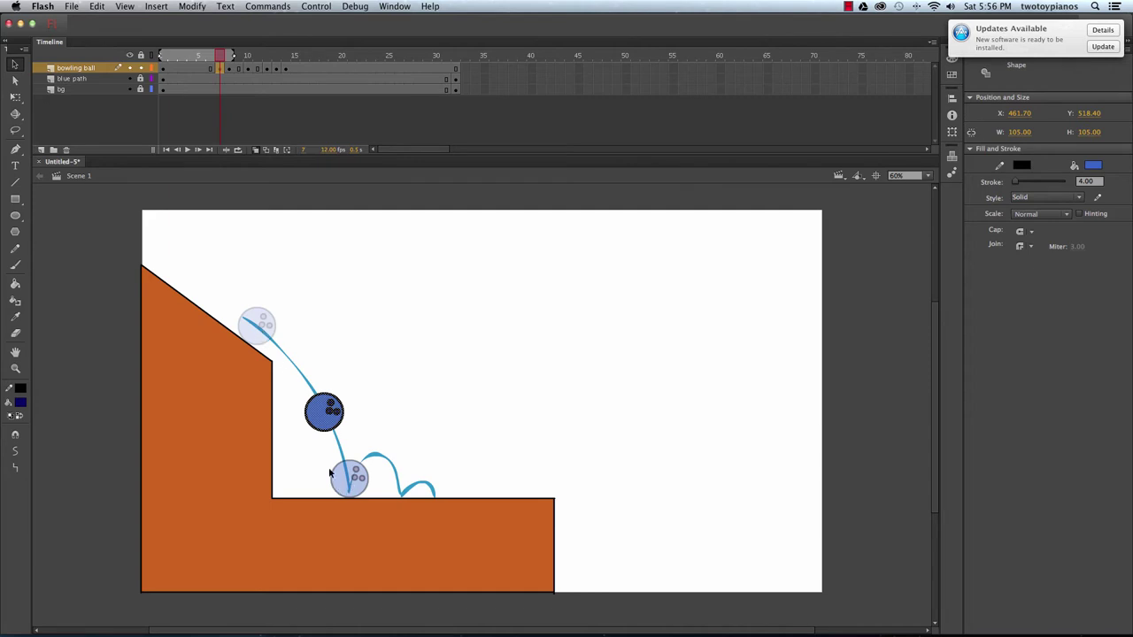
Step: Insert a bowling ball keyframe at frame 6 and move the ball along the falling arc to about X 390, Y 390
click(218, 69)
click(208, 69)
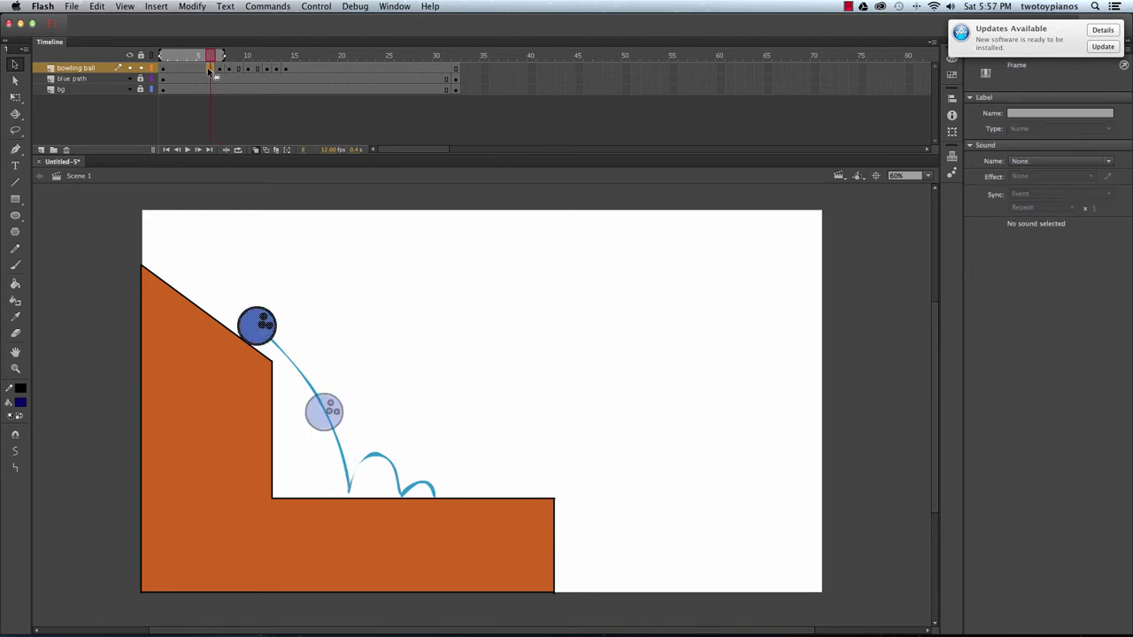
right_click(208, 68)
click(281, 169)
drag(265, 324, 301, 372)
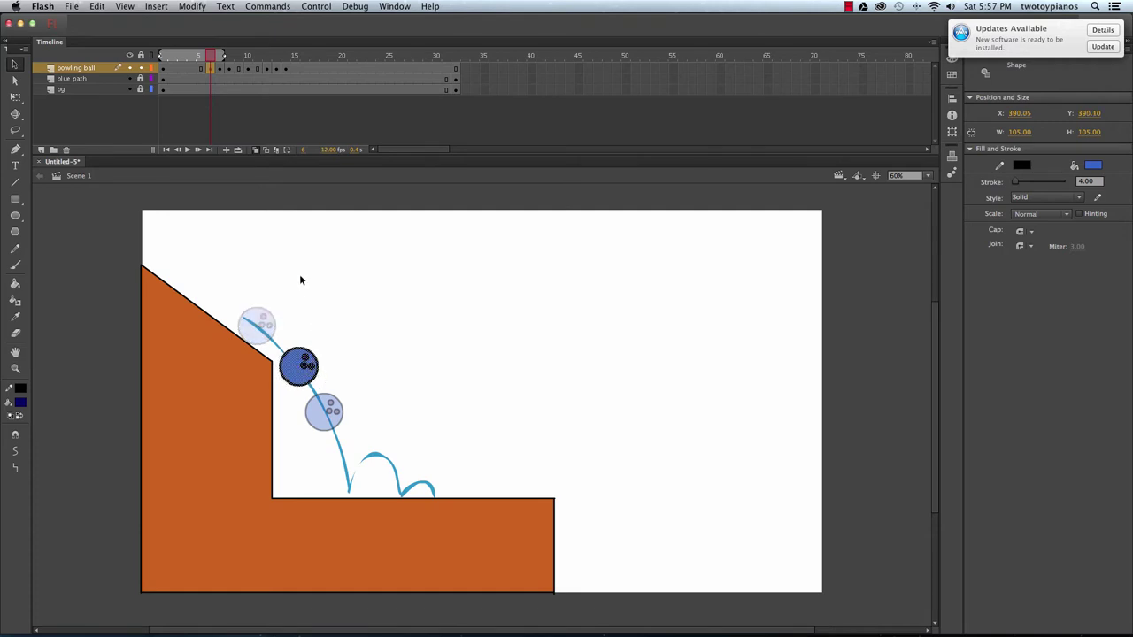
Step: Insert a bowling ball keyframe at frame 5 and place the ball at the slope's edge, about X 340, Y 320, nudged slightly left
click(201, 69)
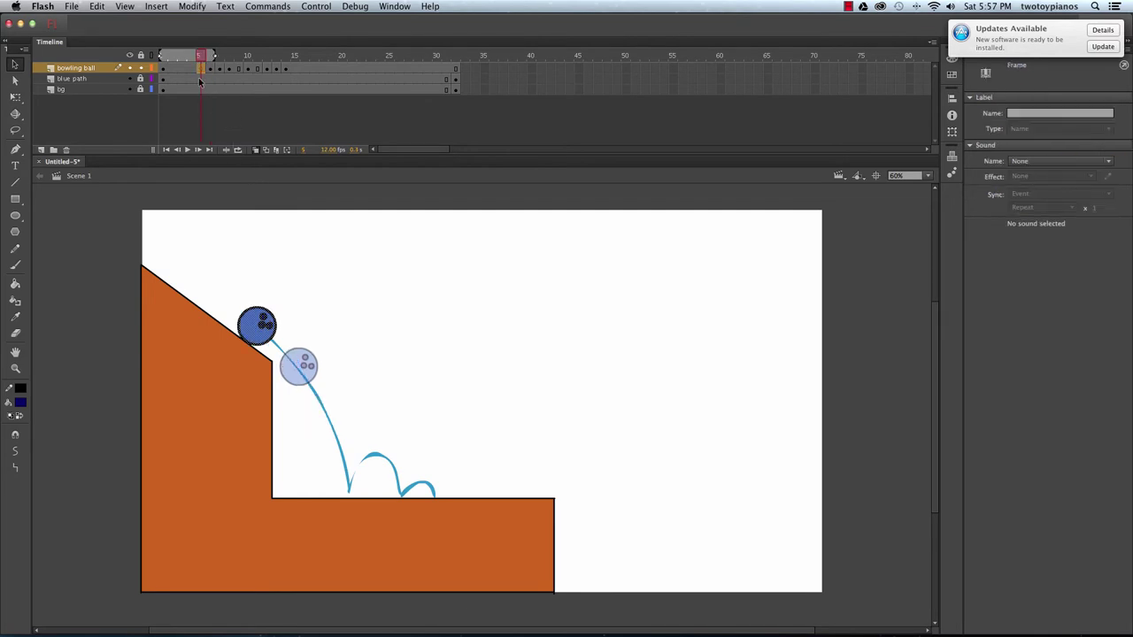
right_click(202, 69)
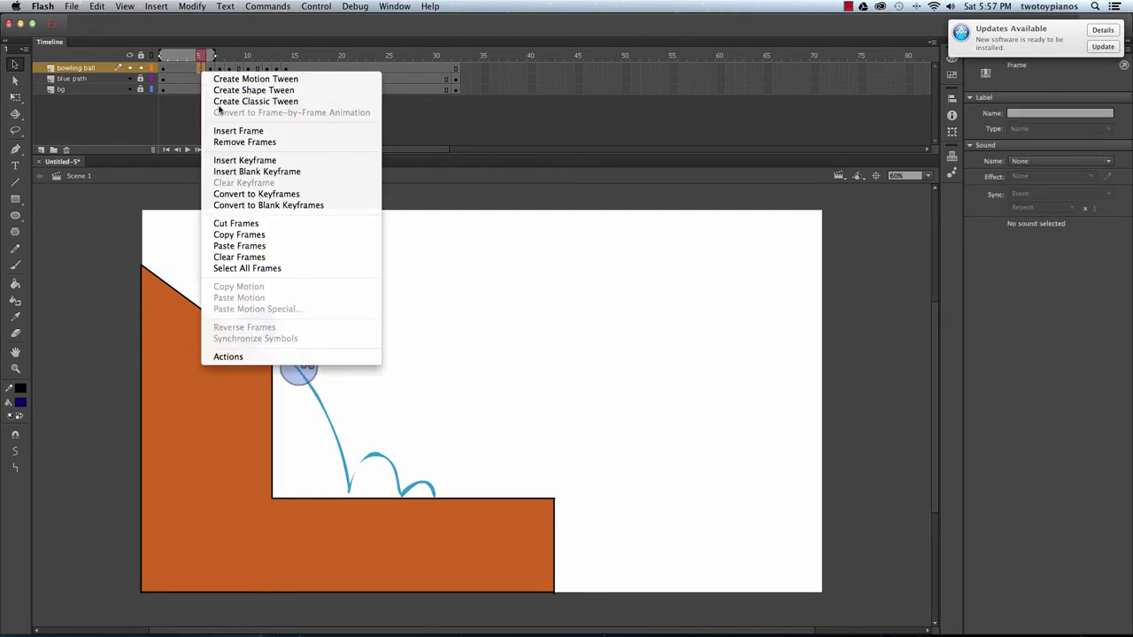
click(264, 165)
drag(265, 332, 300, 344)
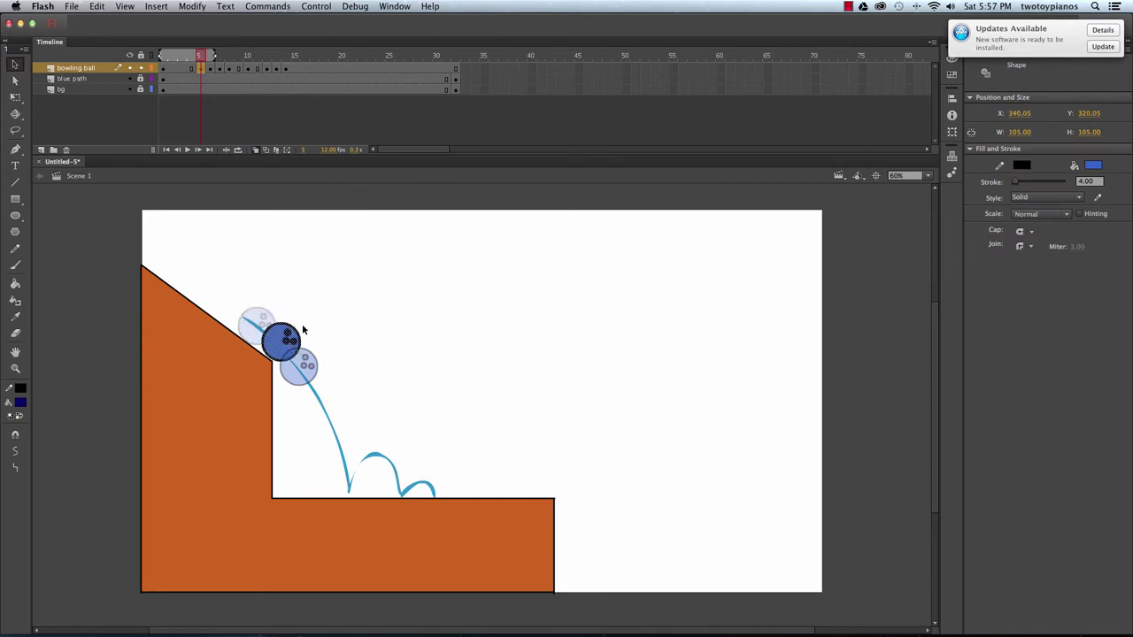
key(Left)
key(Left)
Step: Insert a bowling ball keyframe at frame 4 and place the ball on the slope around X 312, Y 301, nudged slightly left
click(192, 69)
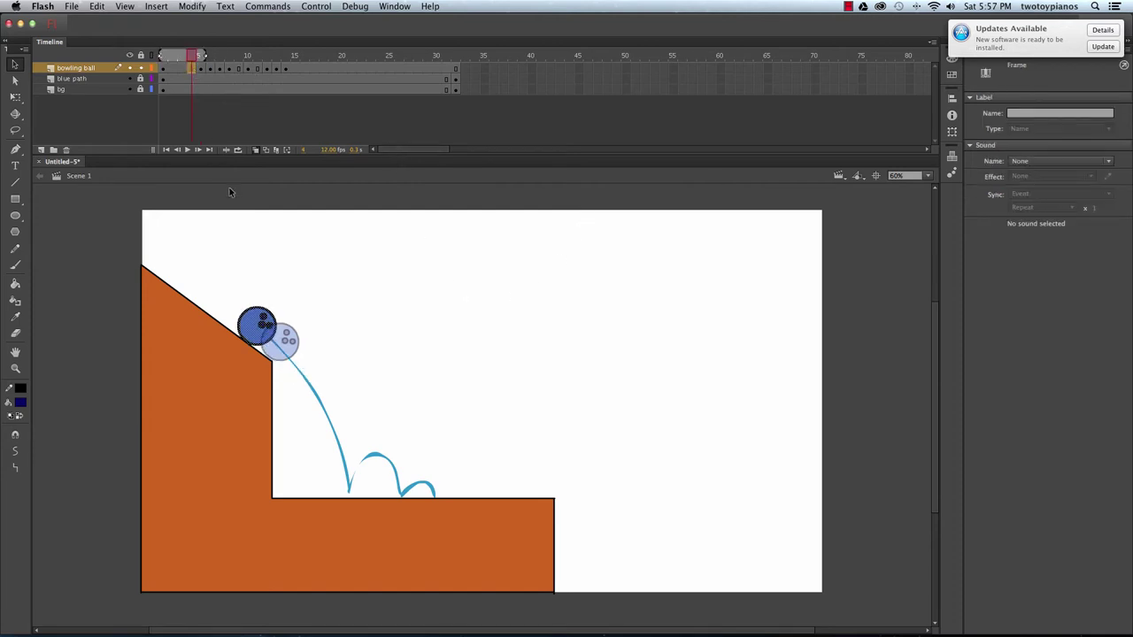
right_click(192, 70)
click(235, 159)
drag(258, 326, 281, 337)
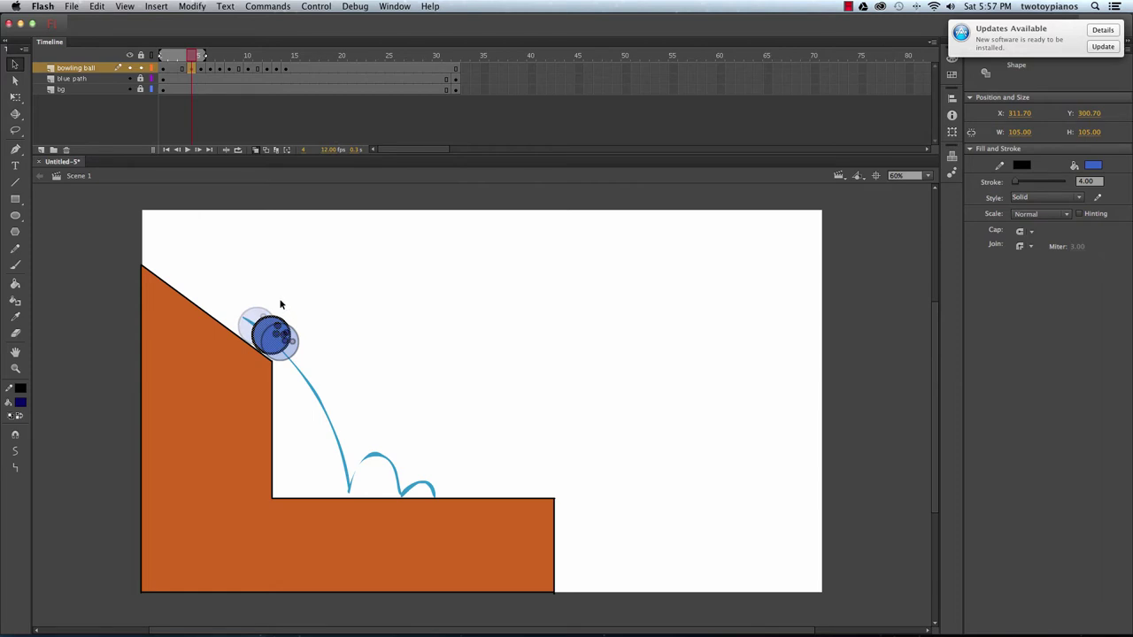
key(Left)
key(Left)
key(Left)
key(Left)
key(Left)
Step: Insert a bowling ball keyframe at frame 3 and move the ball slightly down the slope to about X 290, Y 287
click(186, 69)
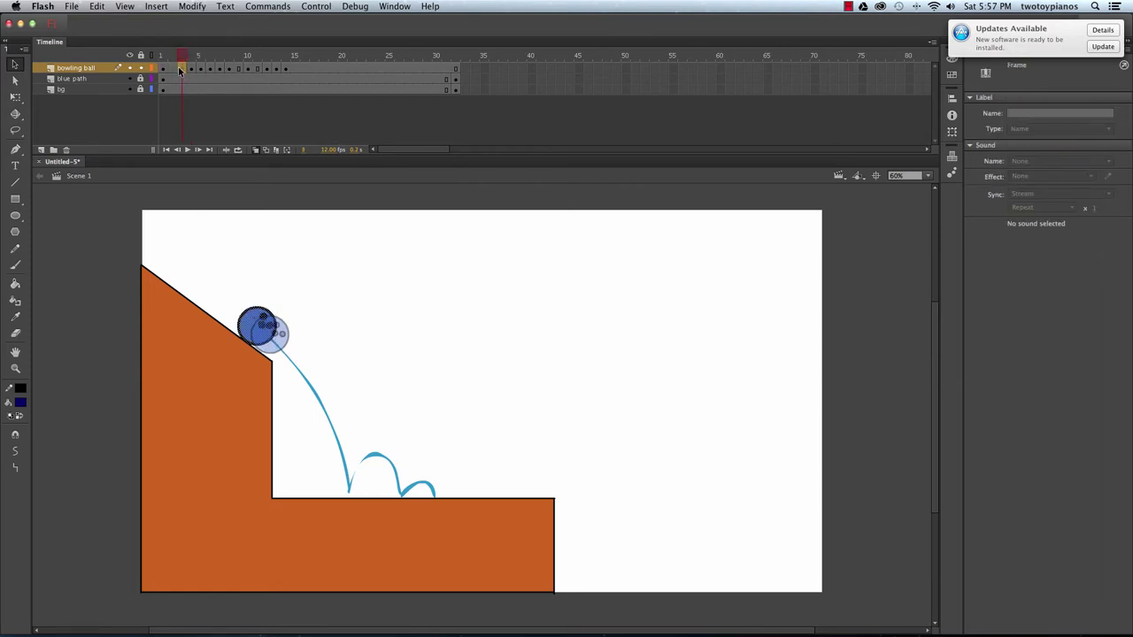
right_click(183, 69)
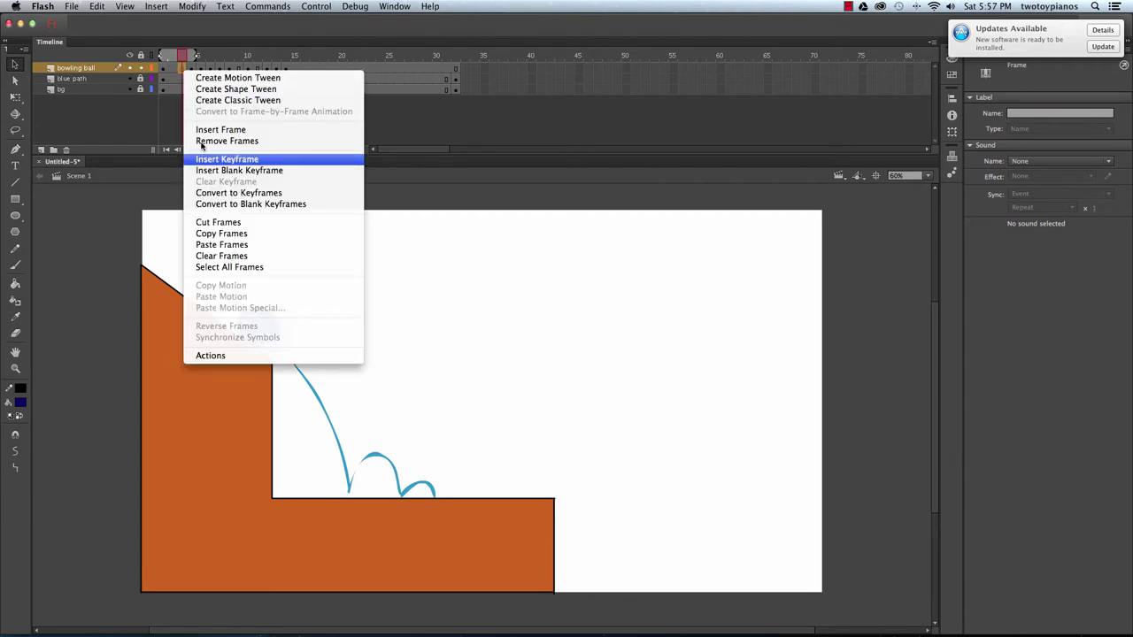
click(226, 160)
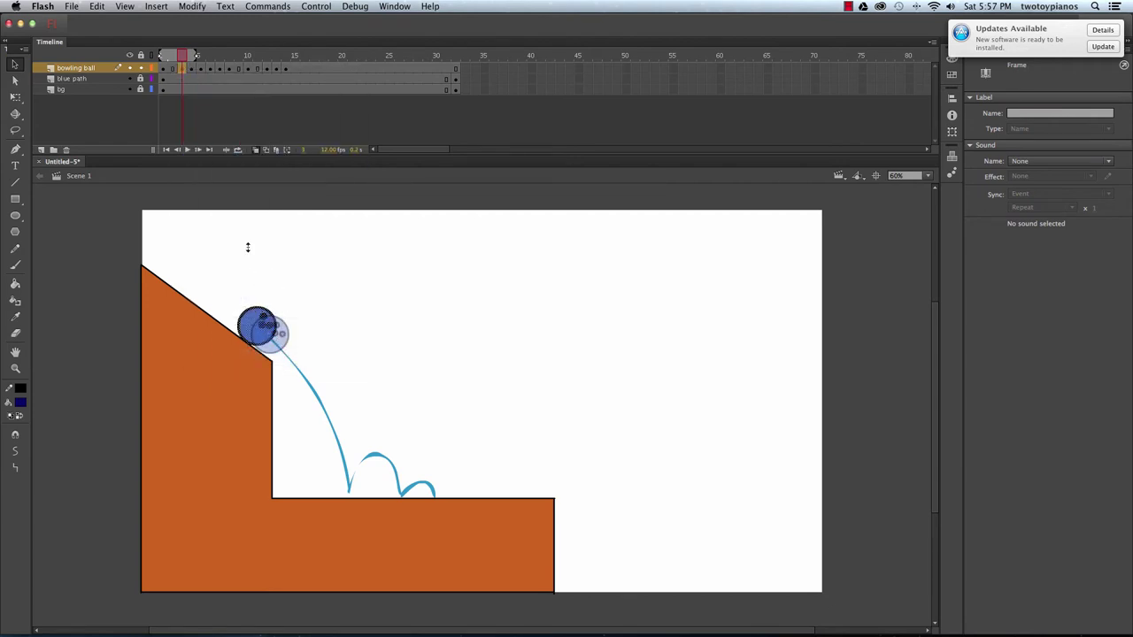
drag(263, 342, 271, 341)
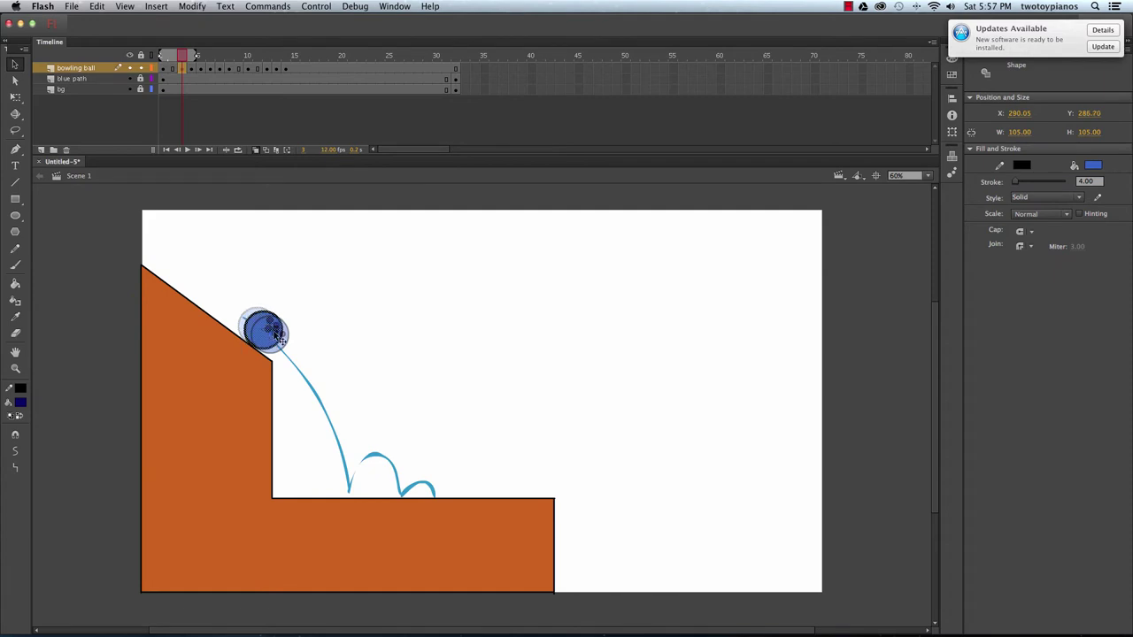
Step: Insert a bowling ball keyframe at frame 2 and place the ball between its frame 1 and 3 positions, about X 282, Y 280
click(173, 71)
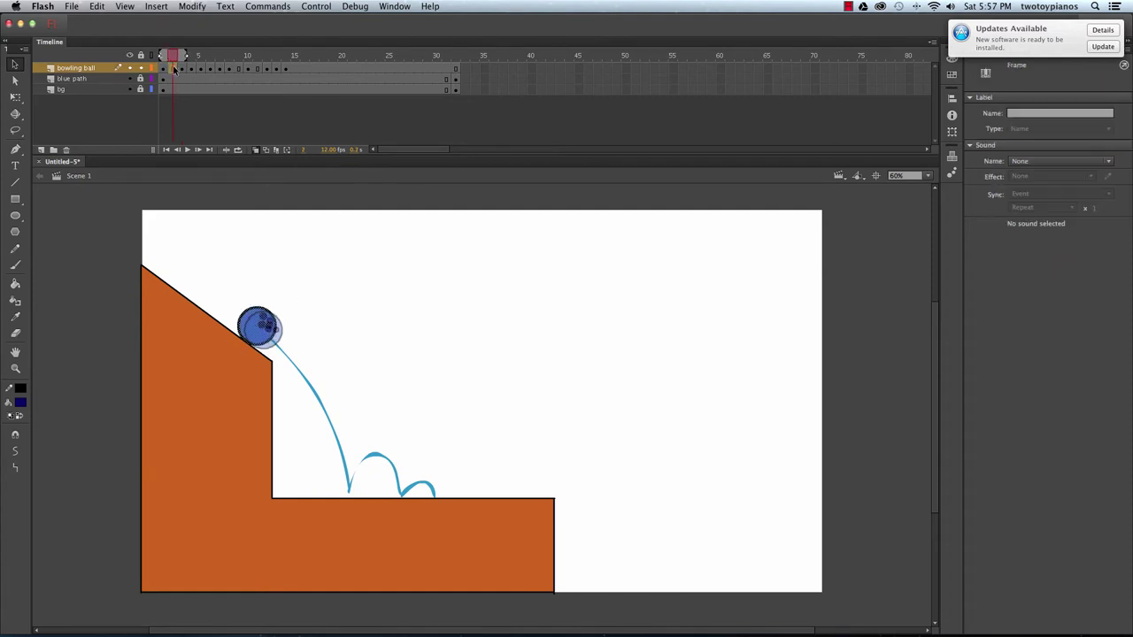
right_click(176, 77)
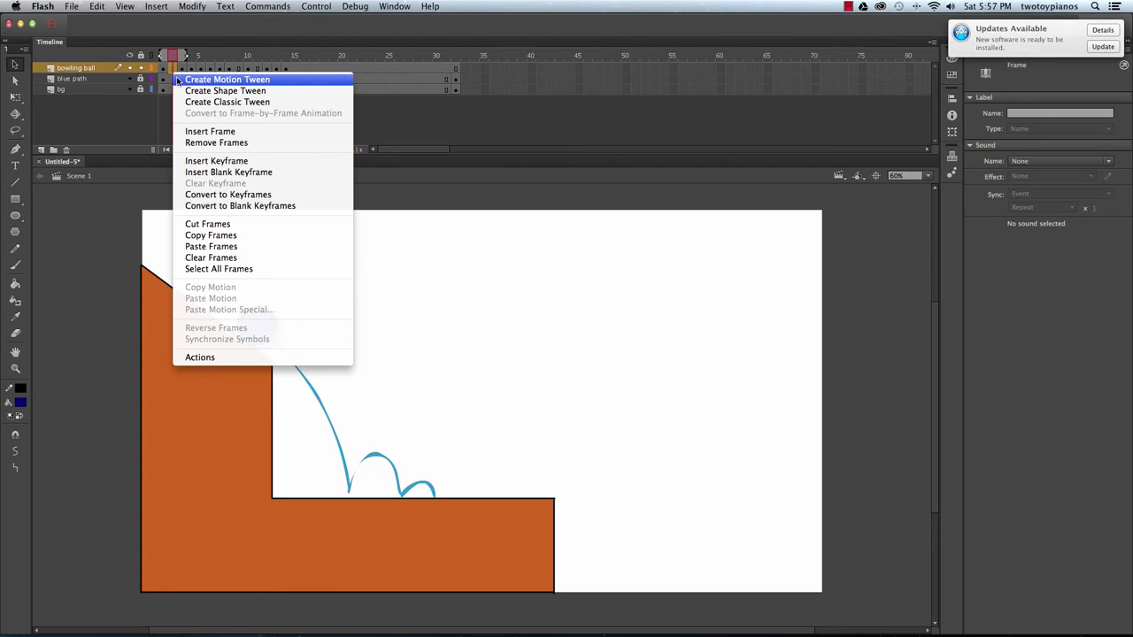
click(216, 161)
drag(277, 349, 266, 334)
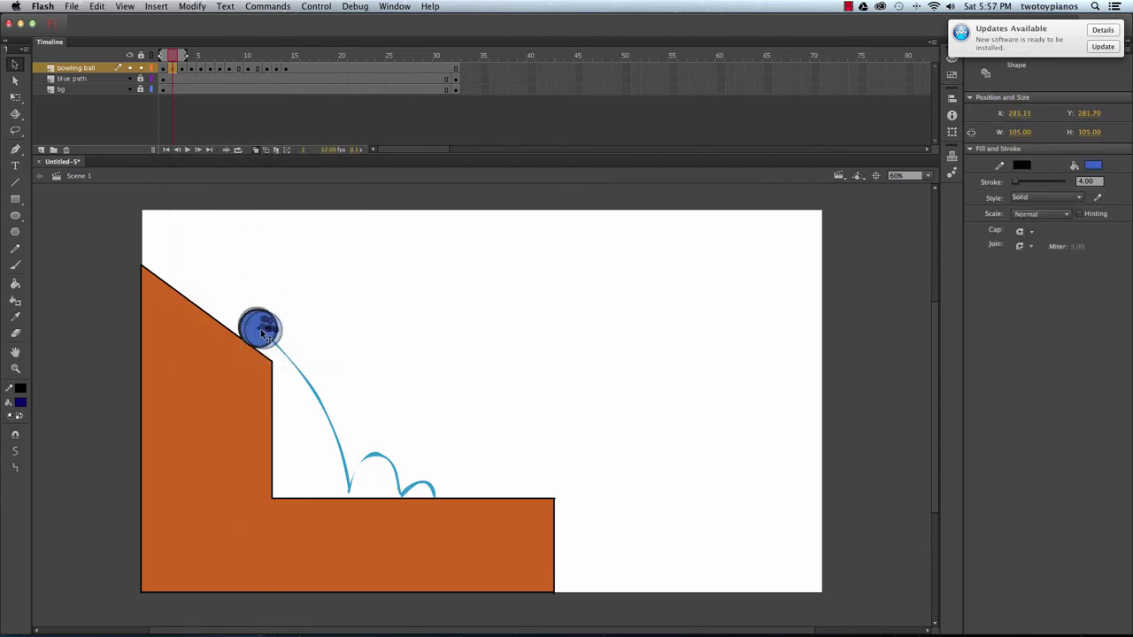
key(Right)
key(Right)
key(Right)
key(Right)
key(Right)
drag(267, 324, 269, 324)
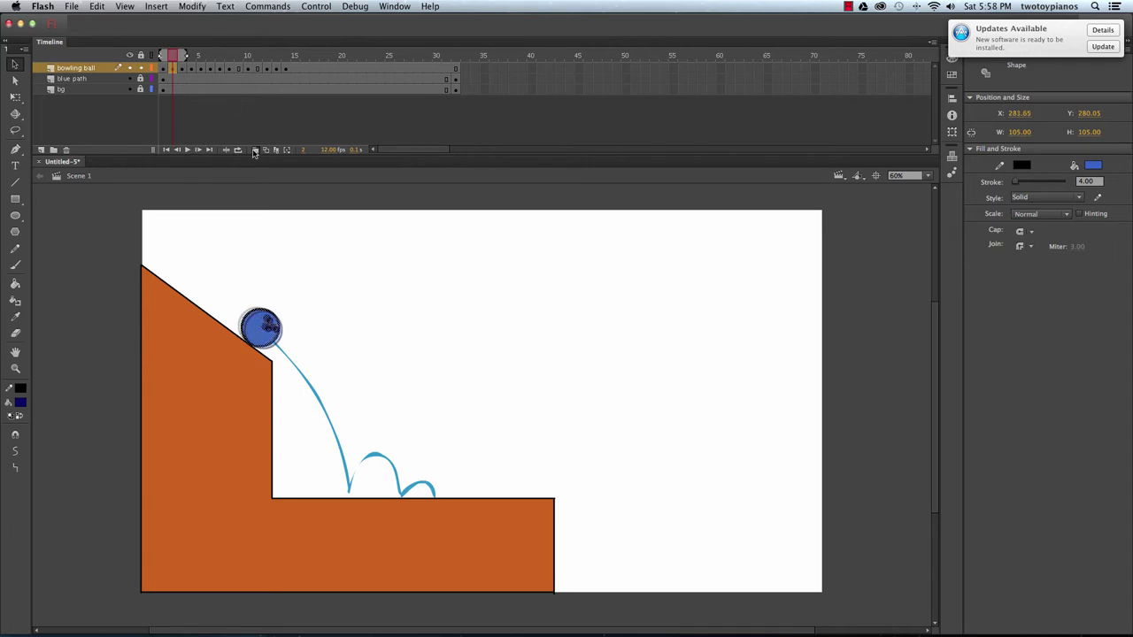
Step: Turn off onion skinning, play the animation from frame 1 to review the fall, and return to frame 1
click(270, 198)
drag(177, 53, 122, 67)
key(Return)
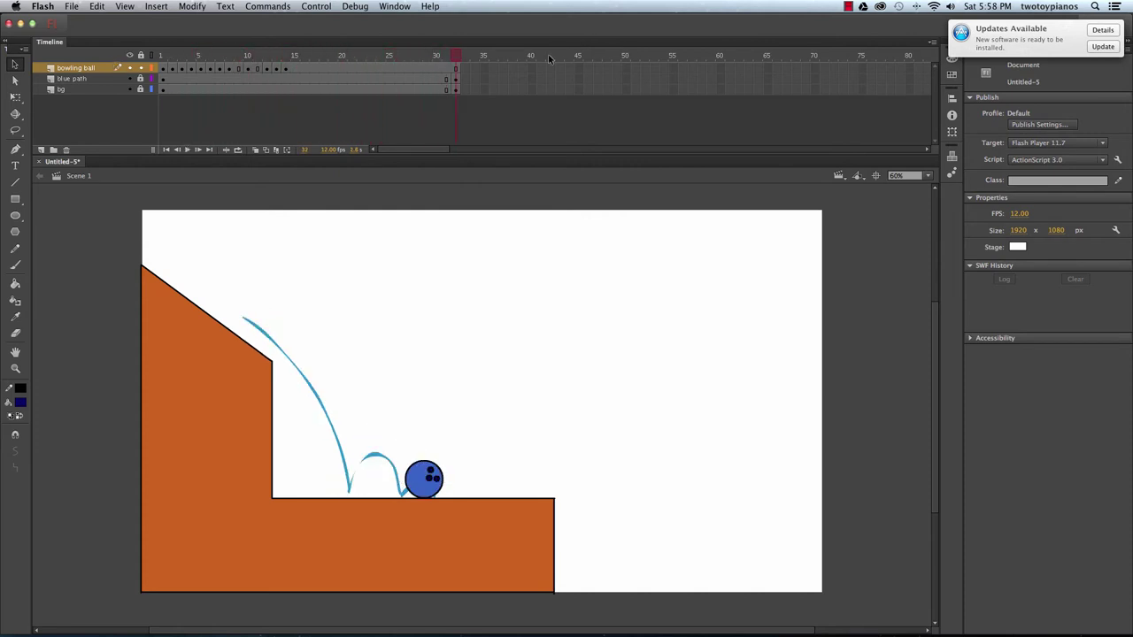
drag(162, 60, 149, 112)
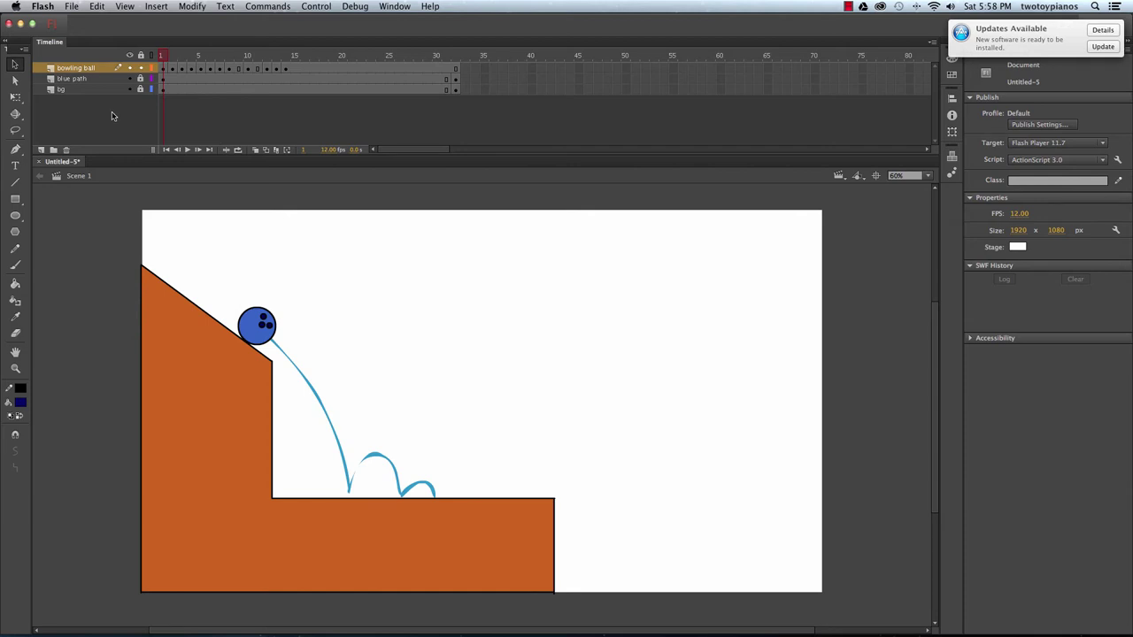
Step: Go to frame 9 and turn on onion skinning with its range limited to frames 8 through 10
drag(216, 60, 233, 57)
key(period)
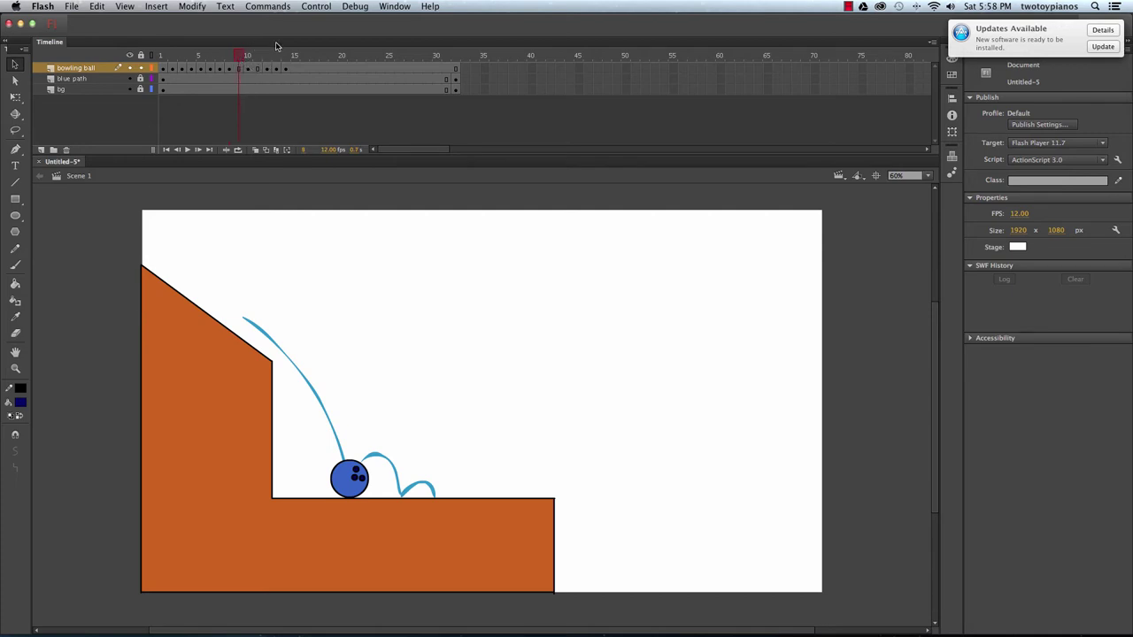
click(253, 150)
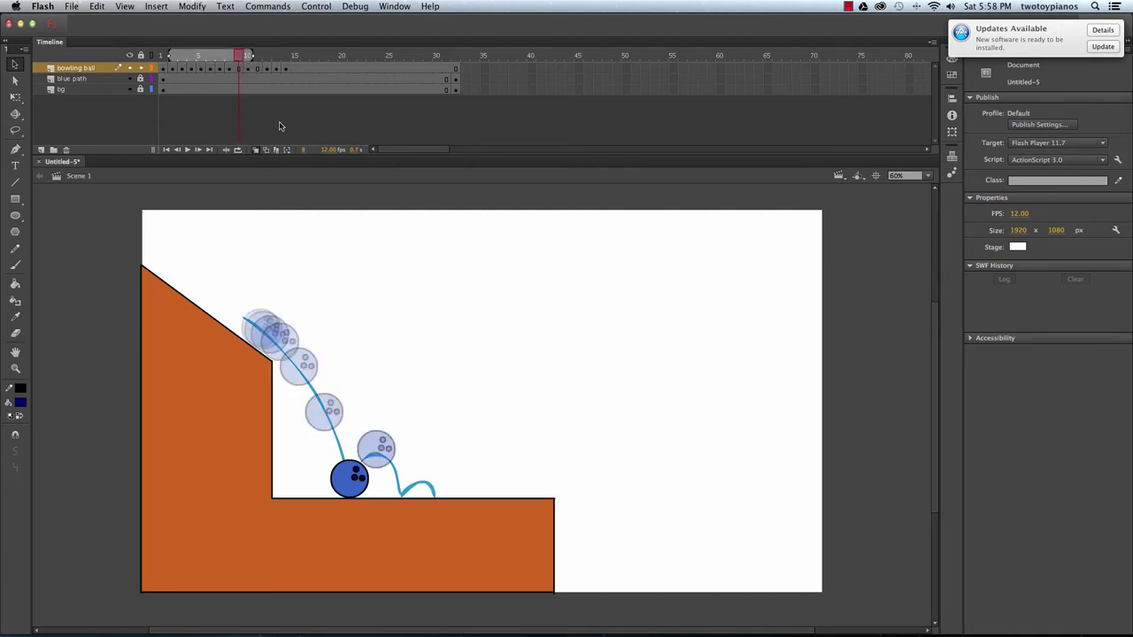
drag(219, 57, 228, 57)
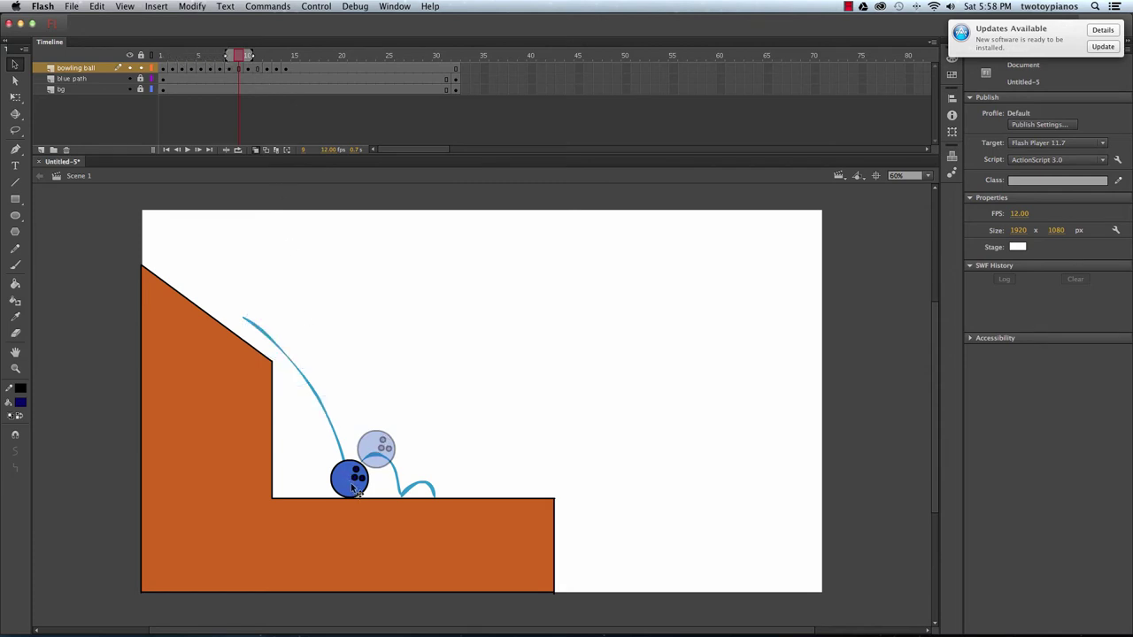
Step: Insert a bowling ball keyframe at frame 9 and place the ball on the first bounce's rise, about X 578, Y 635
click(239, 68)
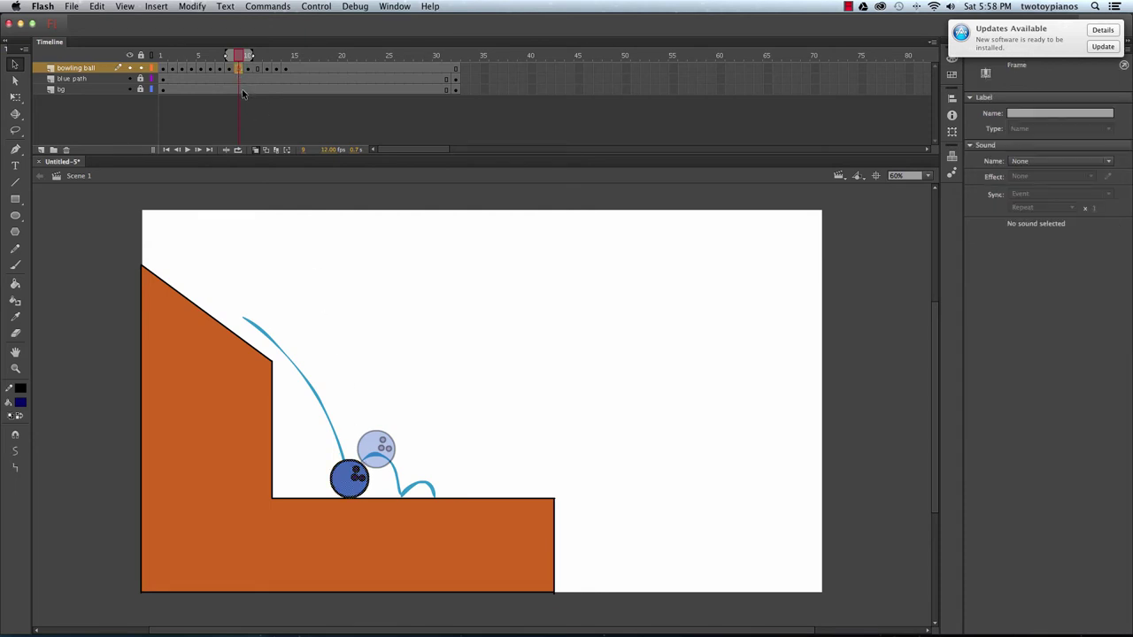
right_click(239, 70)
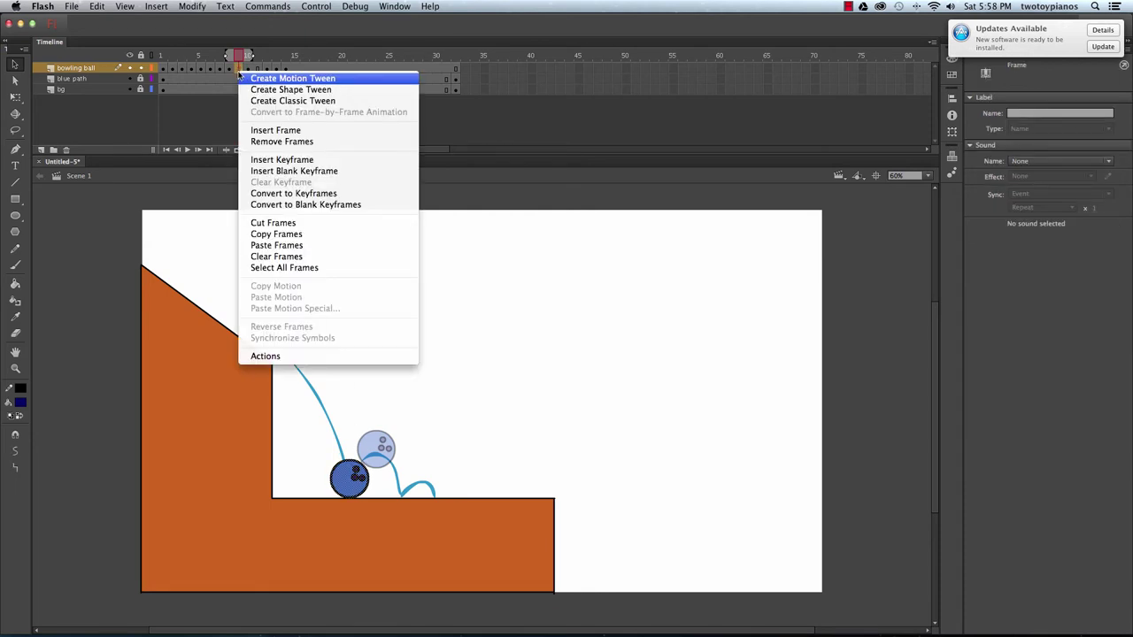
click(284, 160)
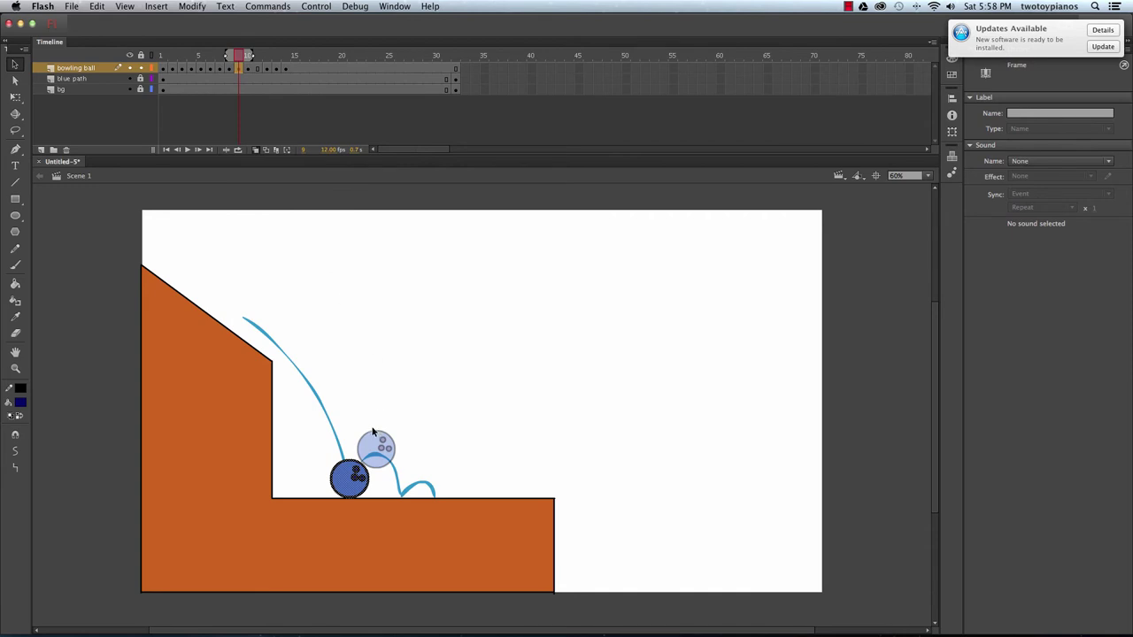
drag(358, 487, 392, 450)
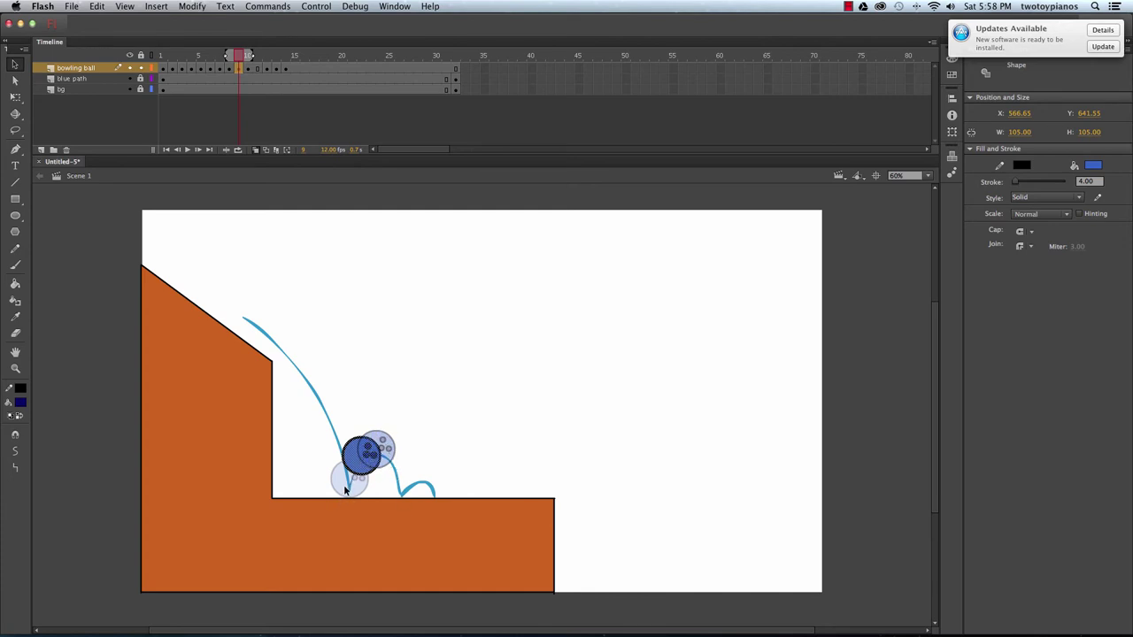
drag(359, 461, 365, 458)
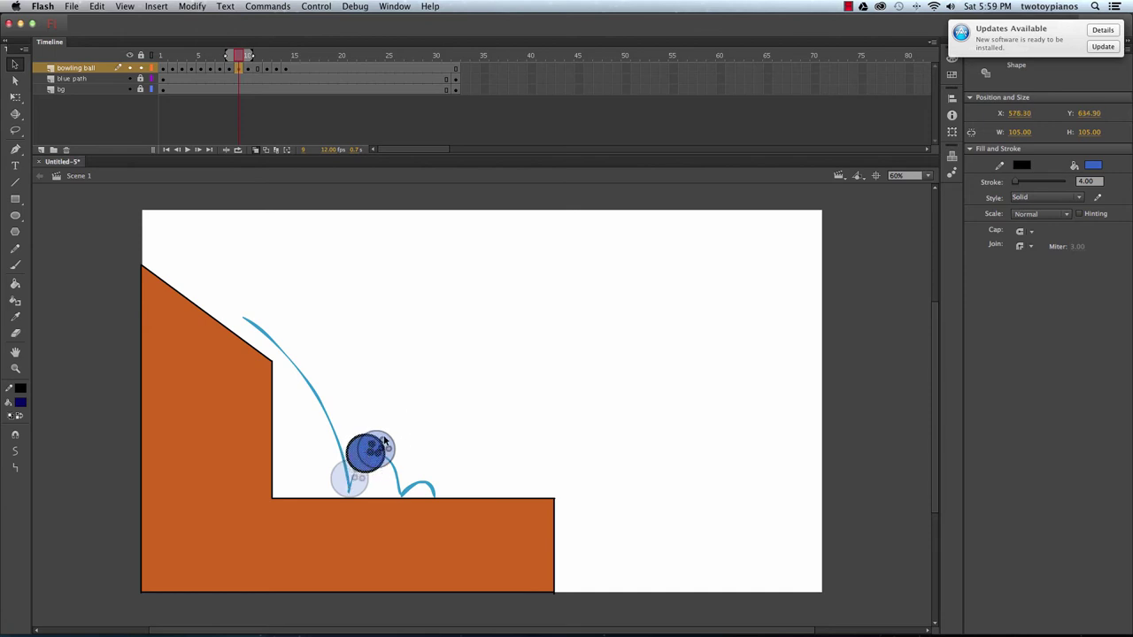
Step: Insert a bowling ball keyframe at frame 11 and place the ball just past the first bounce's peak, about X 639, Y 630
click(257, 70)
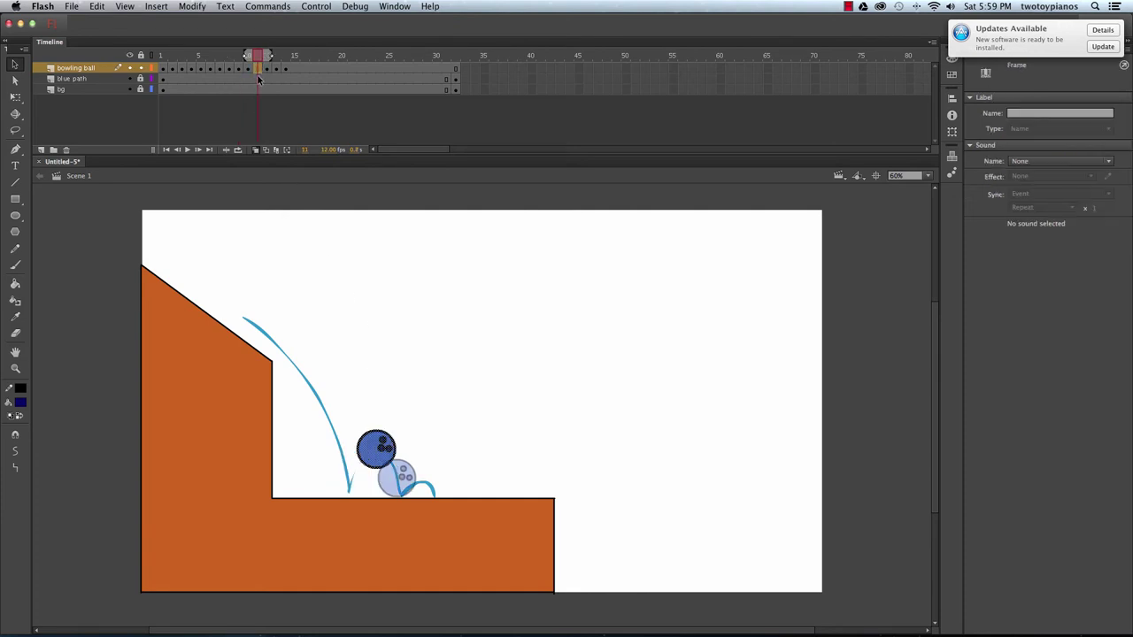
right_click(256, 70)
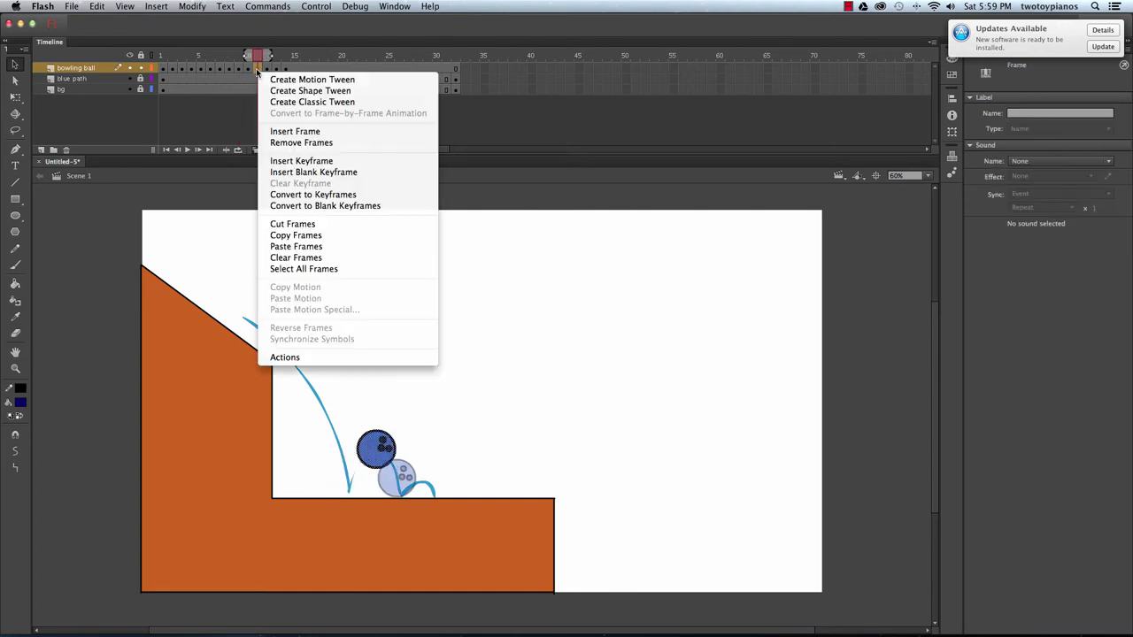
click(356, 163)
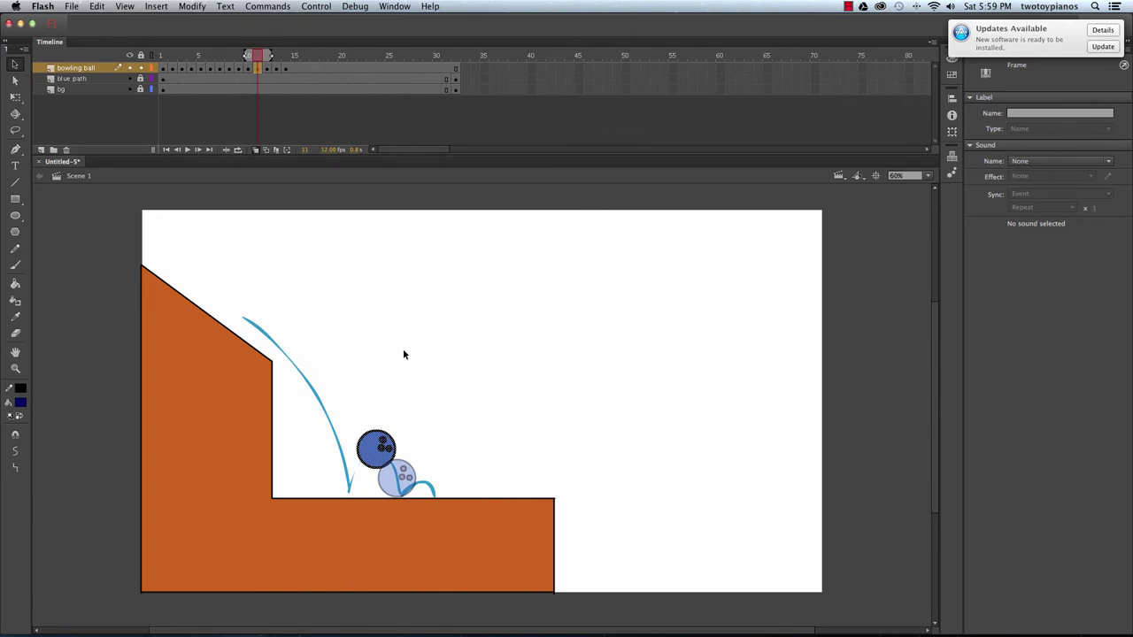
click(390, 449)
drag(390, 448, 393, 453)
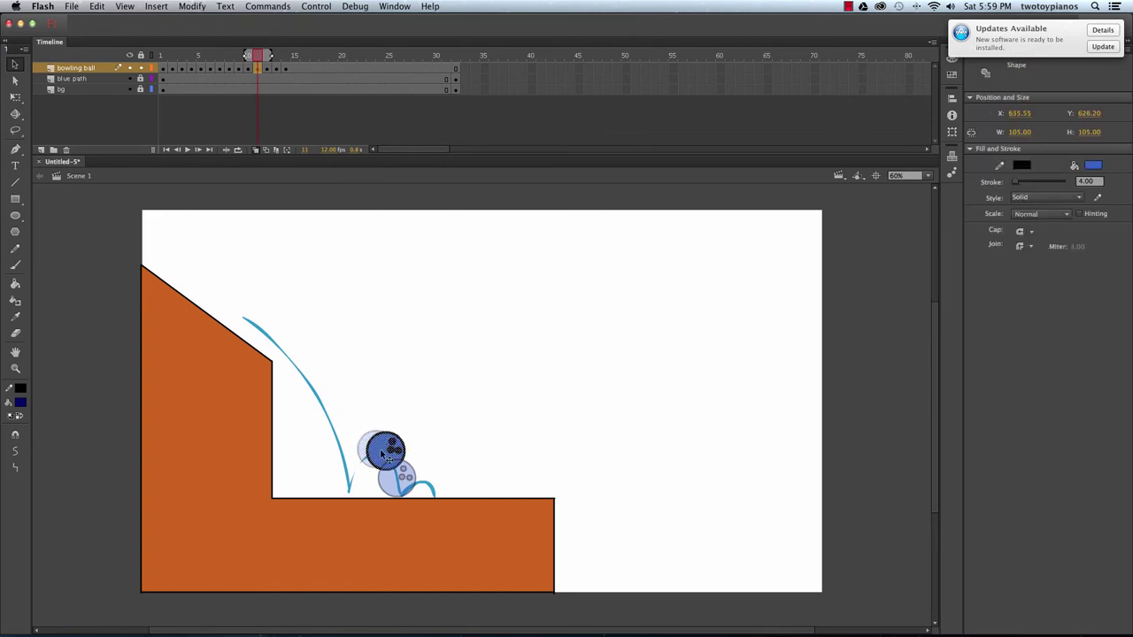
drag(388, 453, 391, 454)
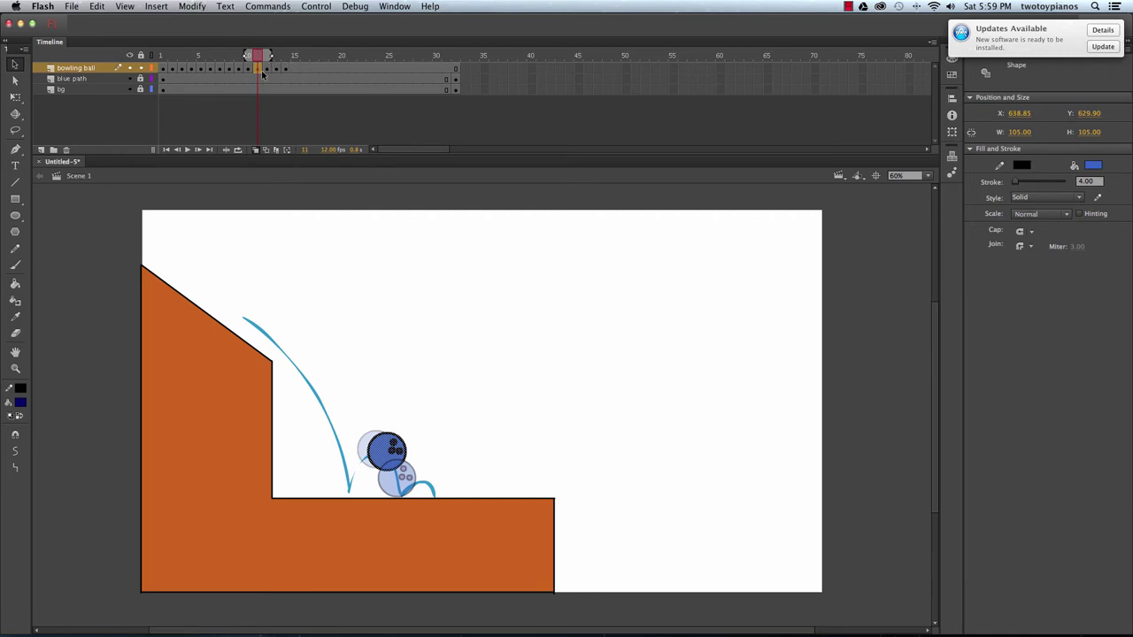
Step: Turn off onion skinning and play the animation from frame 1 to review the bounces
click(256, 150)
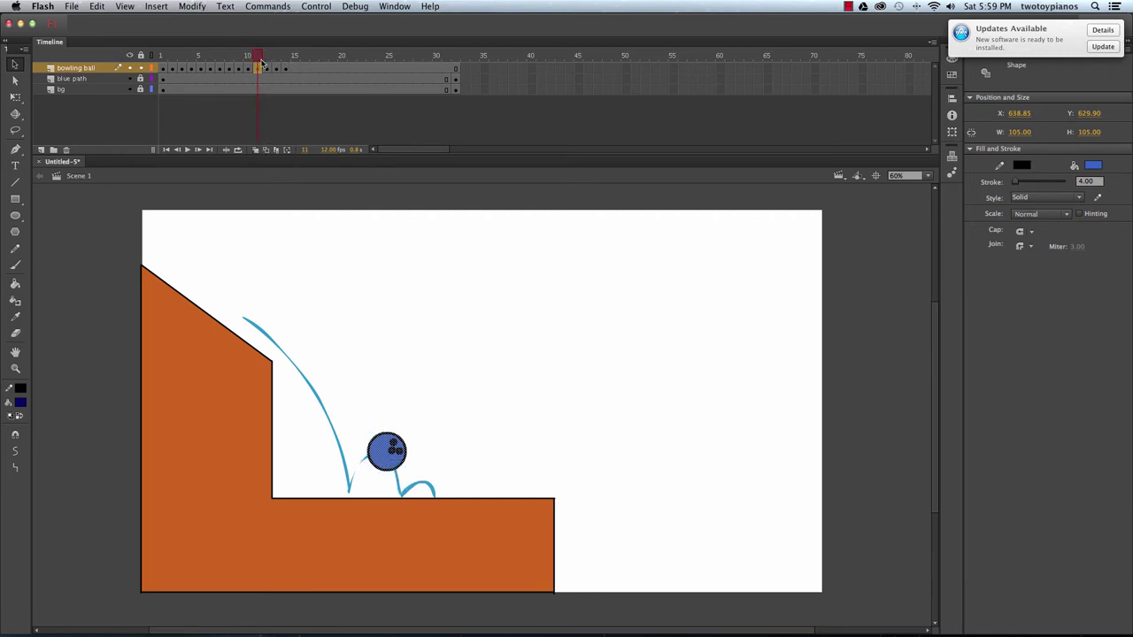
click(161, 55)
key(Return)
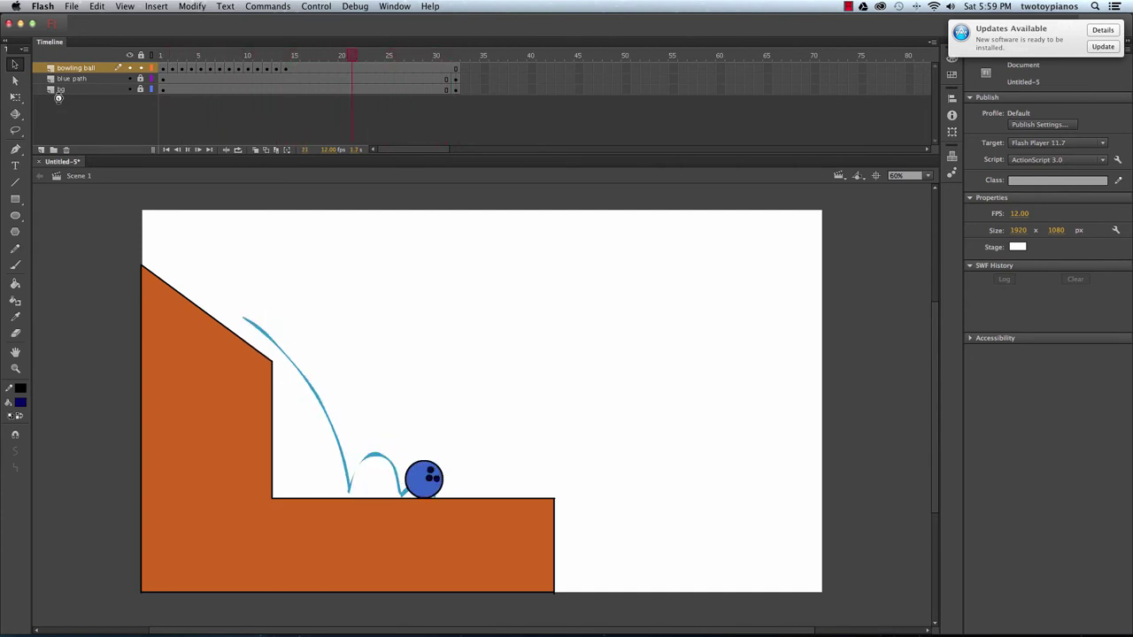
Step: Insert a bowling ball keyframe at frame 18 and move the ball right along the ground to about X 904, Y 708
mouse_move(305, 57)
mouse_down()
mouse_move(265, 58)
mouse_move(286, 58)
mouse_up()
click(327, 68)
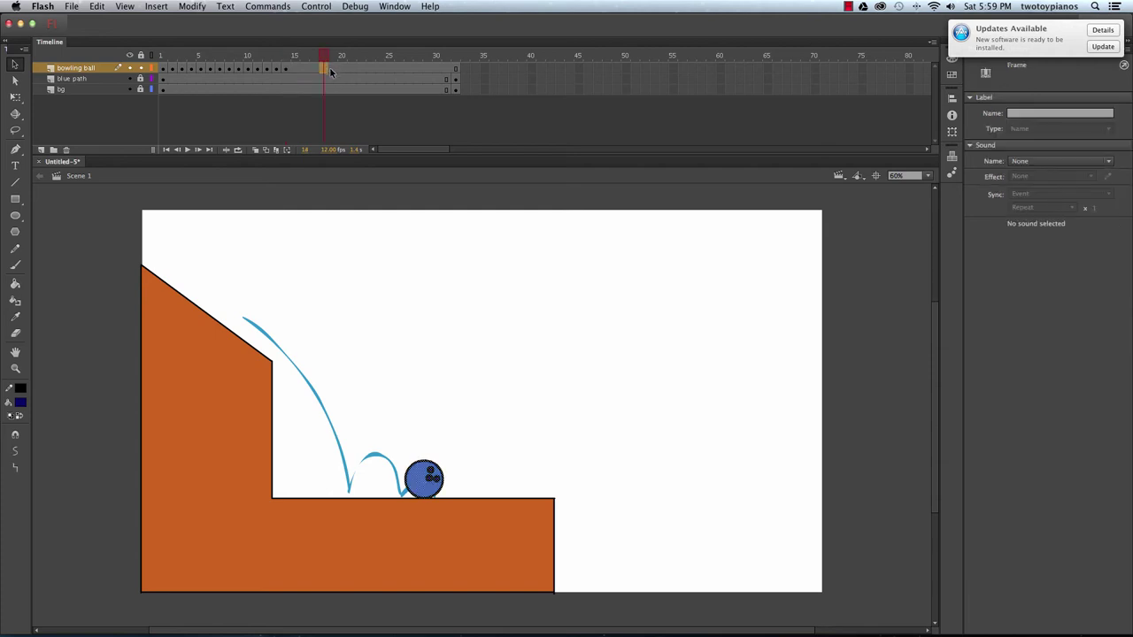
right_click(325, 71)
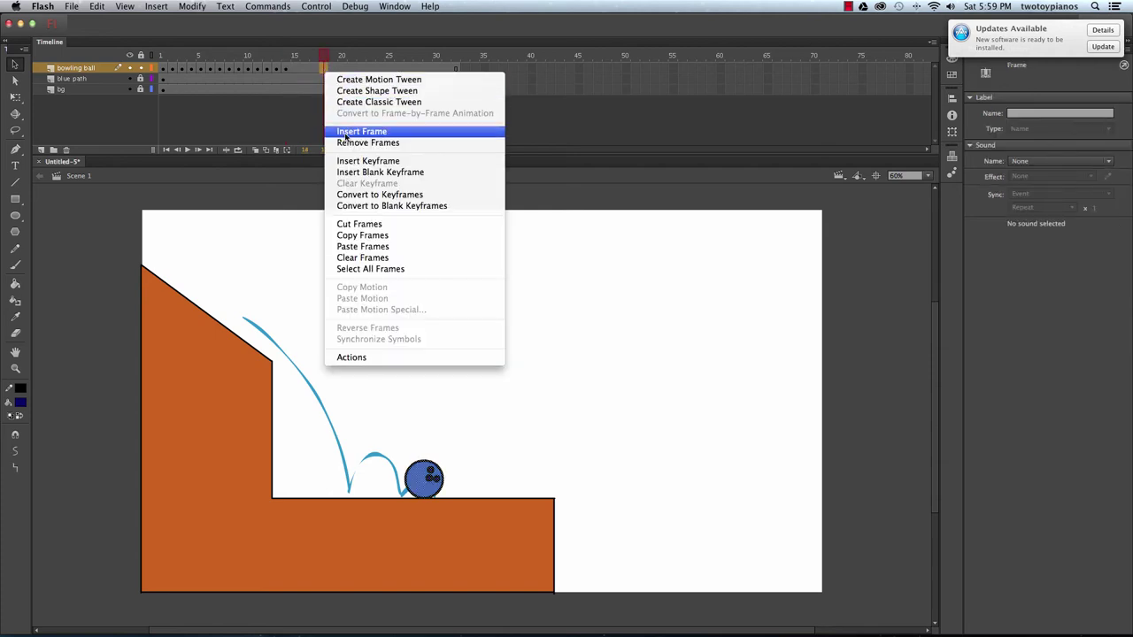
click(356, 164)
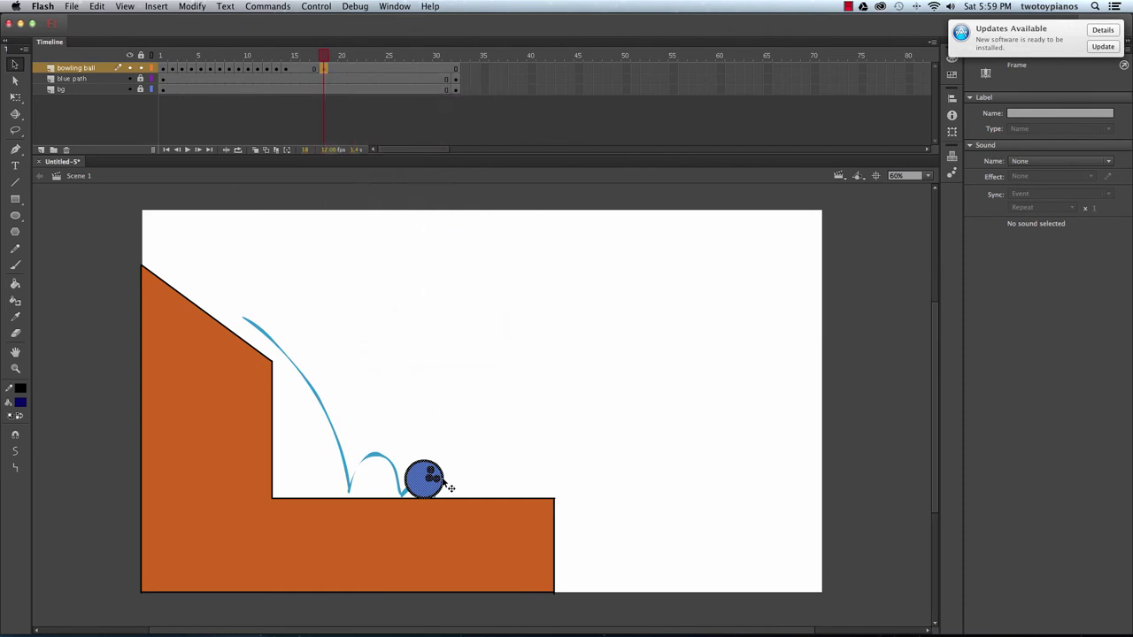
drag(433, 483, 489, 483)
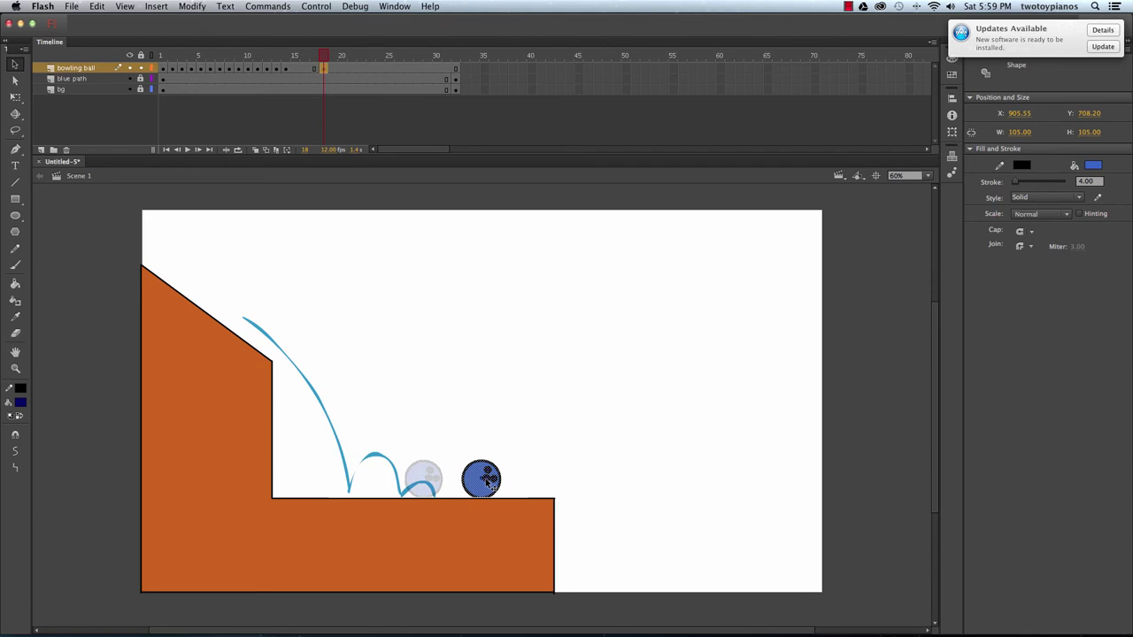
drag(490, 483, 489, 482)
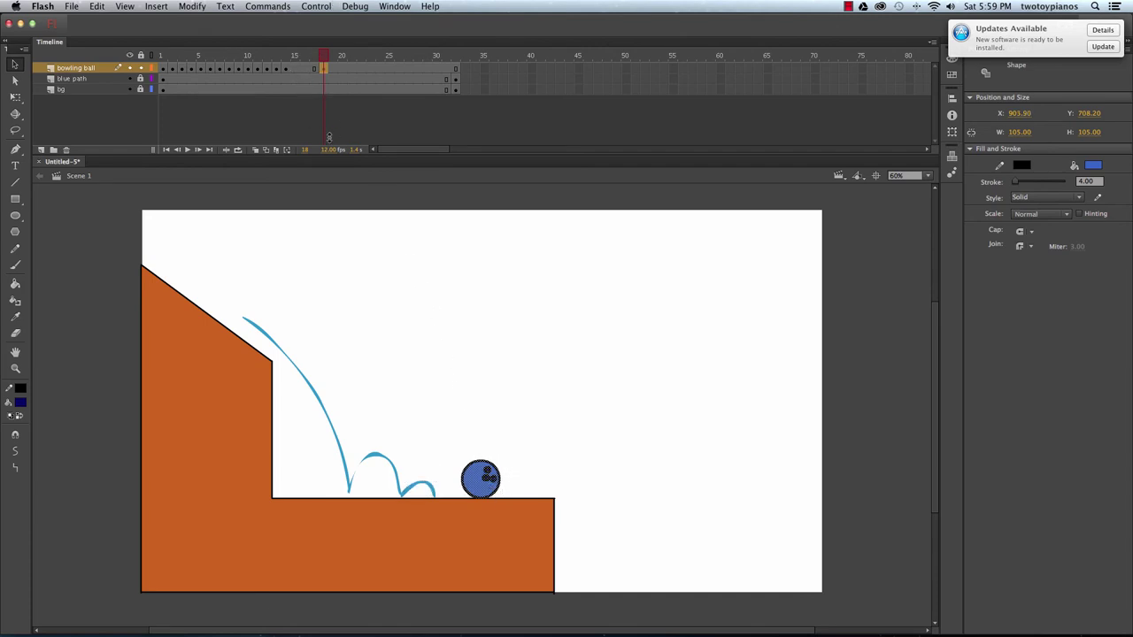
Step: Create a classic tween for the ball's ground roll between the keyframes at frames 14 and 18
click(295, 70)
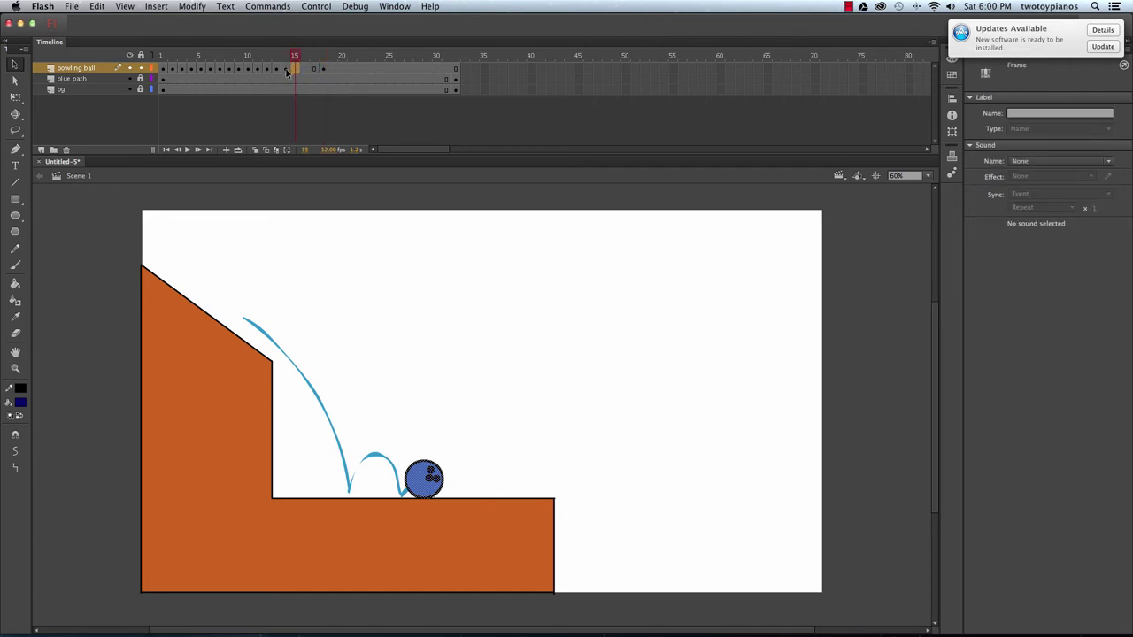
right_click(296, 70)
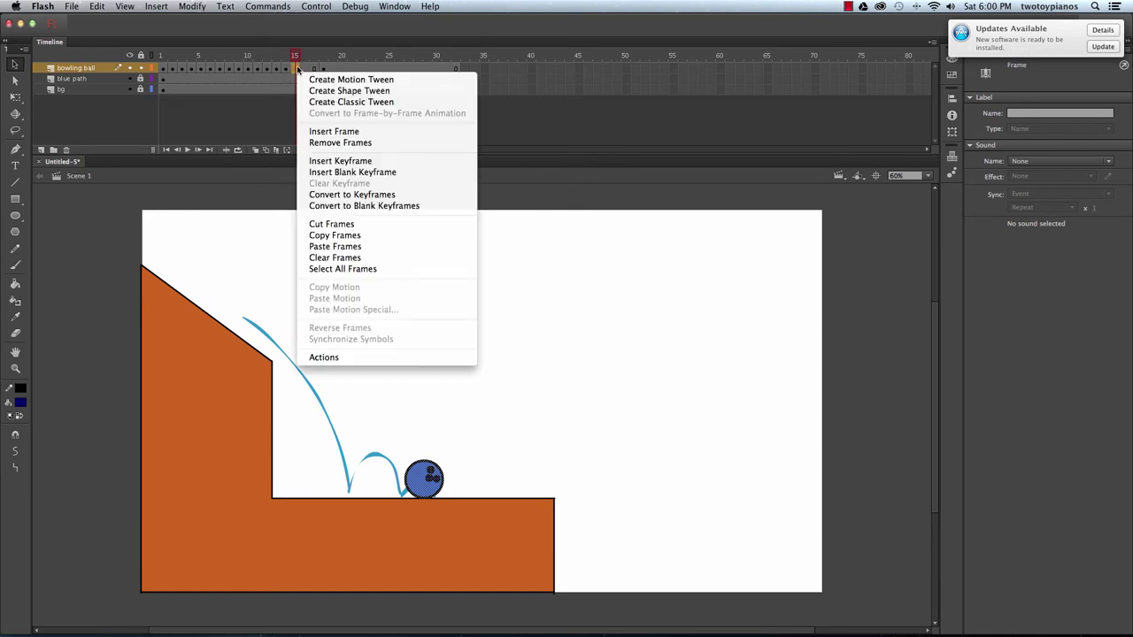
click(414, 102)
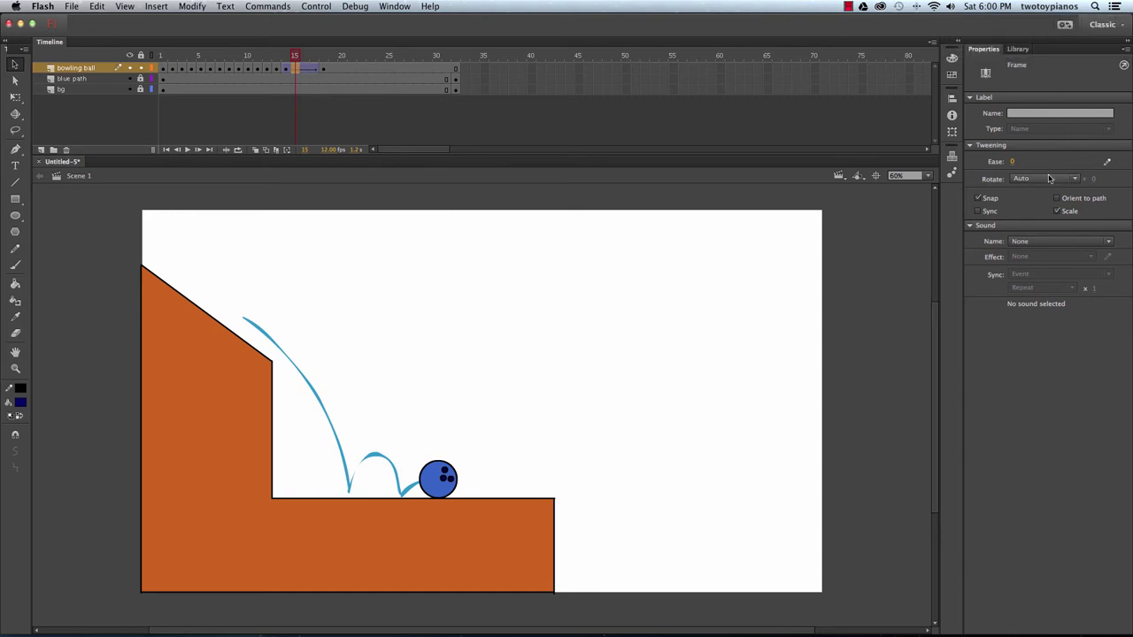
Step: Give the roll tween a custom ease-out curve that starts steeper and flattens at 100%, and play the animation from frame 1
click(1107, 162)
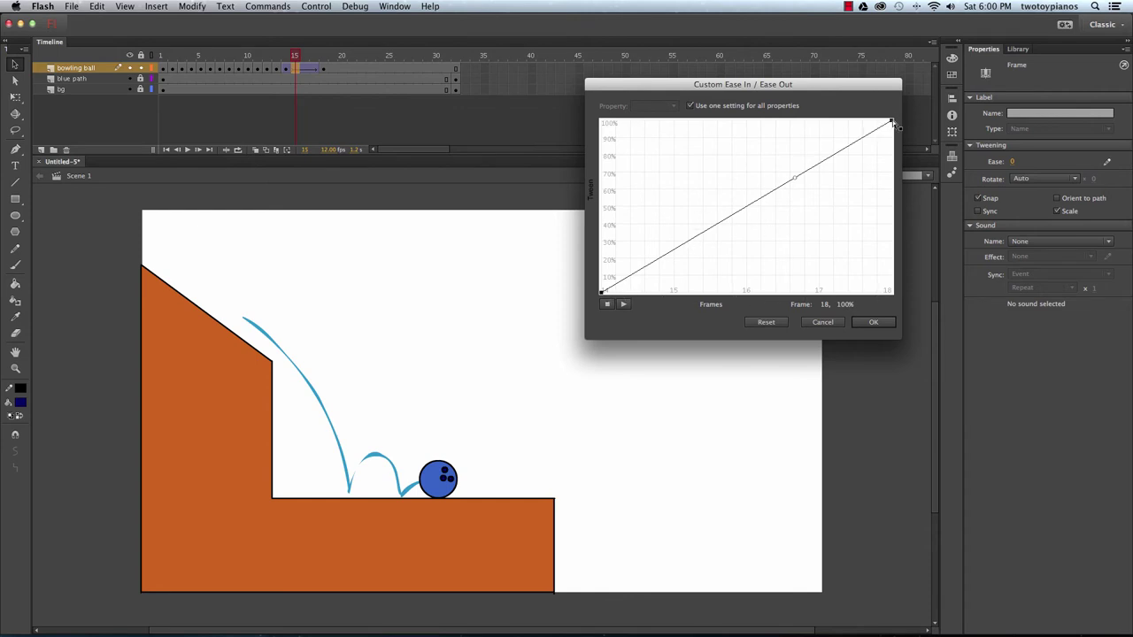
drag(794, 181, 765, 120)
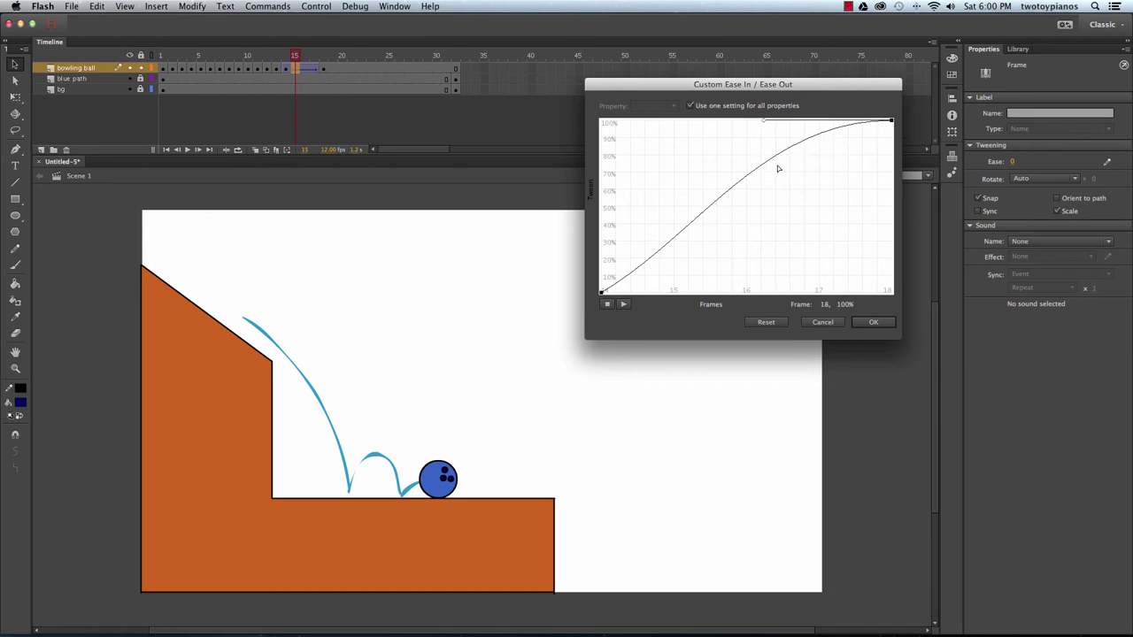
click(601, 292)
drag(651, 269, 670, 241)
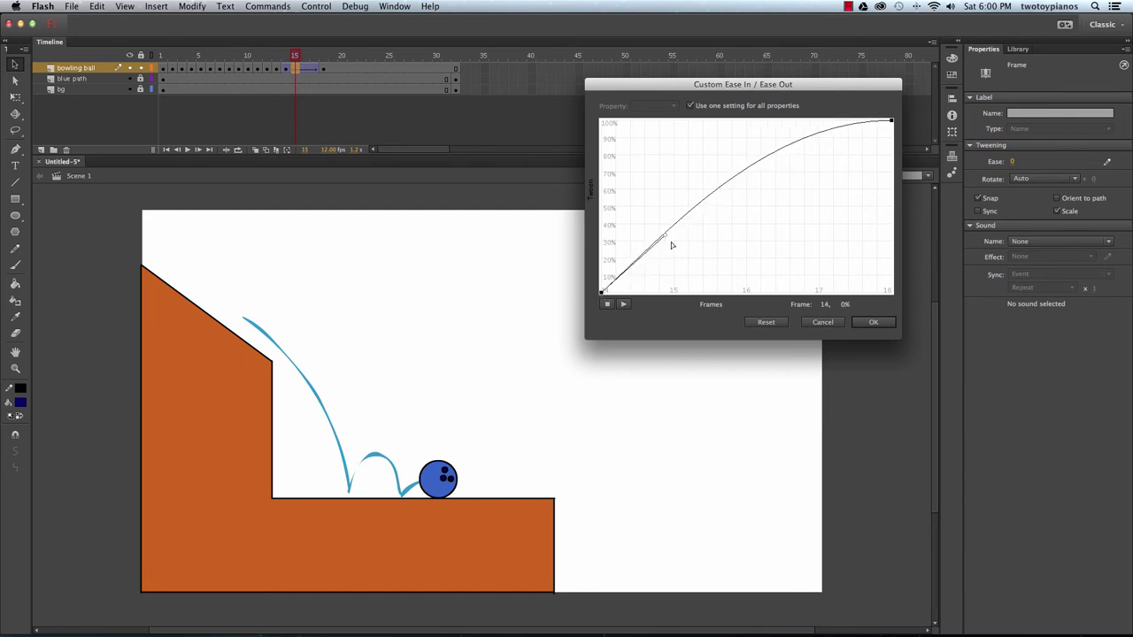
click(866, 323)
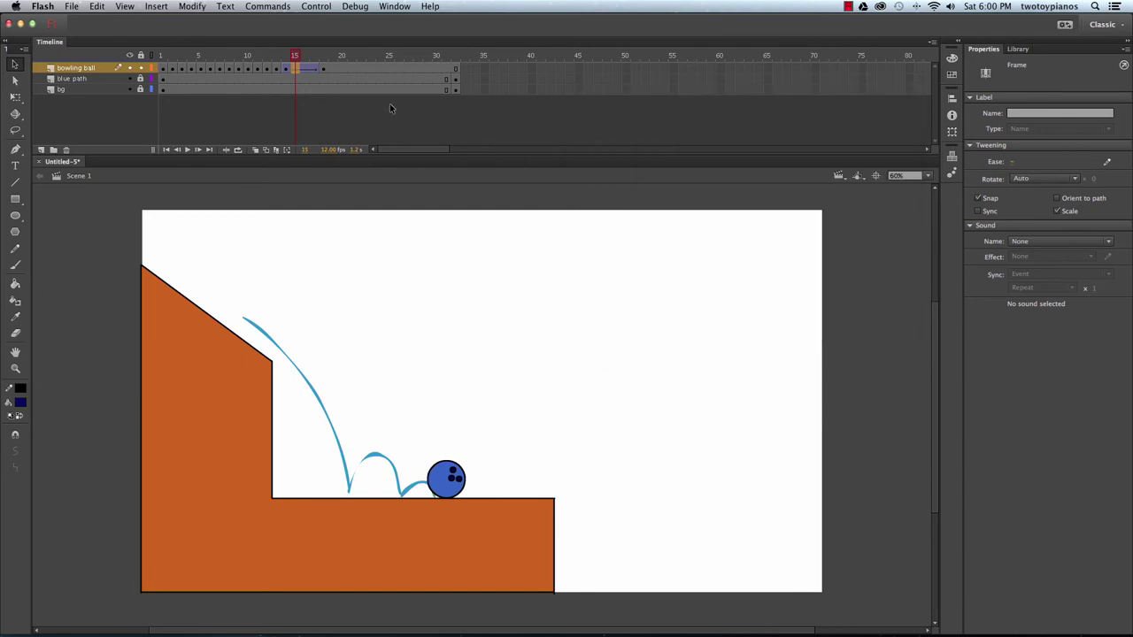
drag(295, 56, 149, 79)
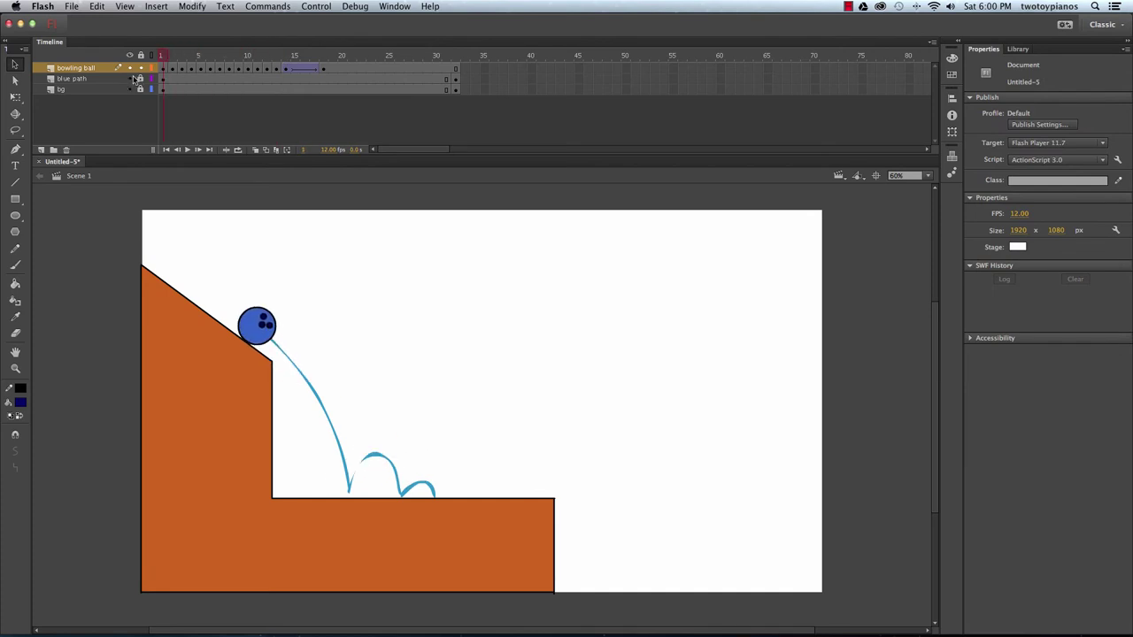
key(Return)
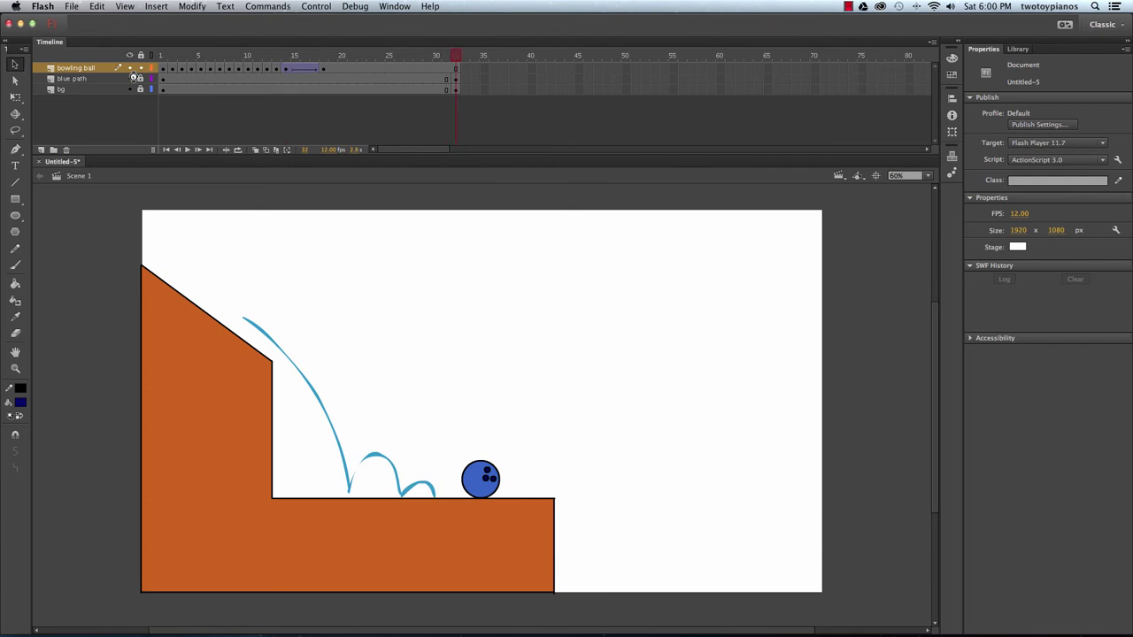
Step: Move the tween's end keyframe from frame 18 to frame 20 and play the animation from frame 1
click(326, 69)
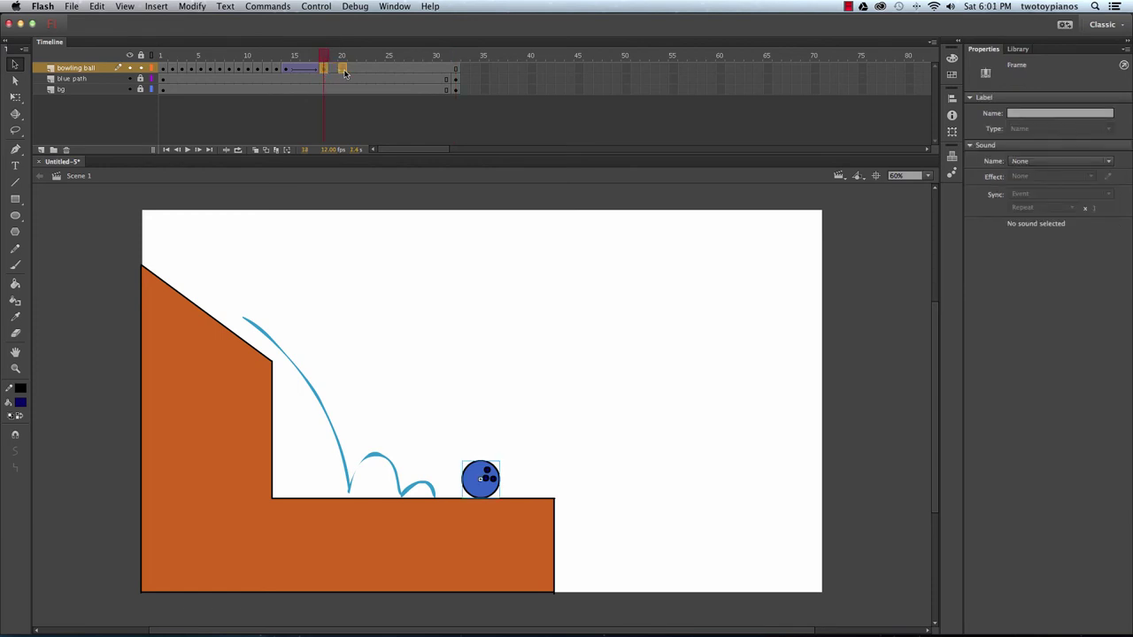
click(342, 71)
click(343, 57)
drag(344, 57, 80, 44)
key(Return)
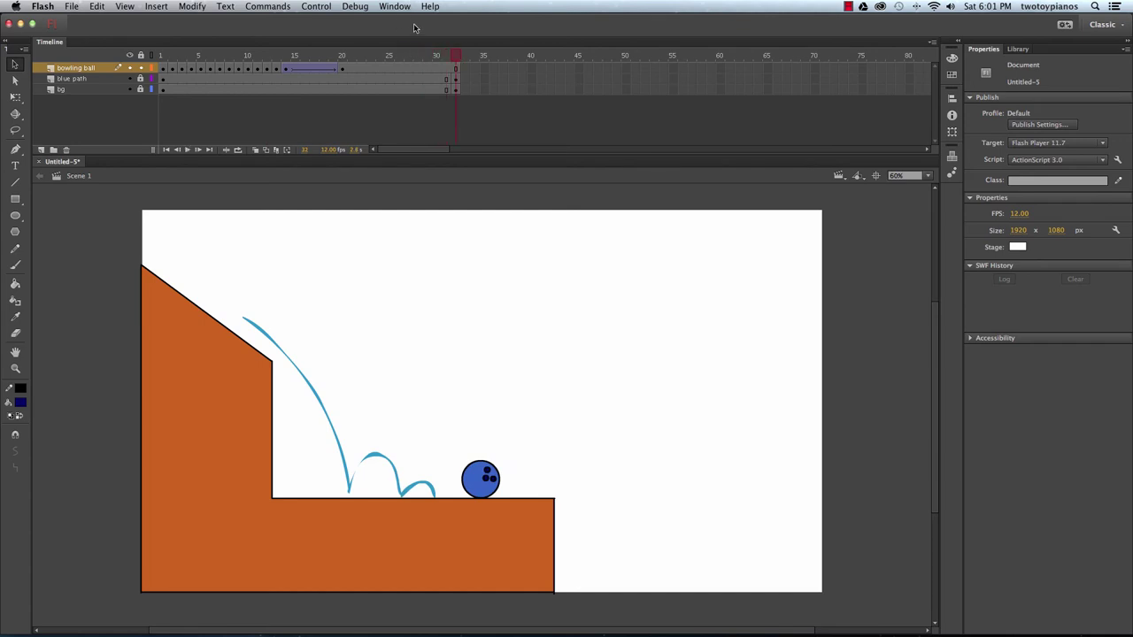
Step: Move the ball in the frame 20 keyframe slightly left to about X 928, Y 761, and replay the animation from frame 1
drag(358, 55, 343, 102)
drag(443, 438, 512, 514)
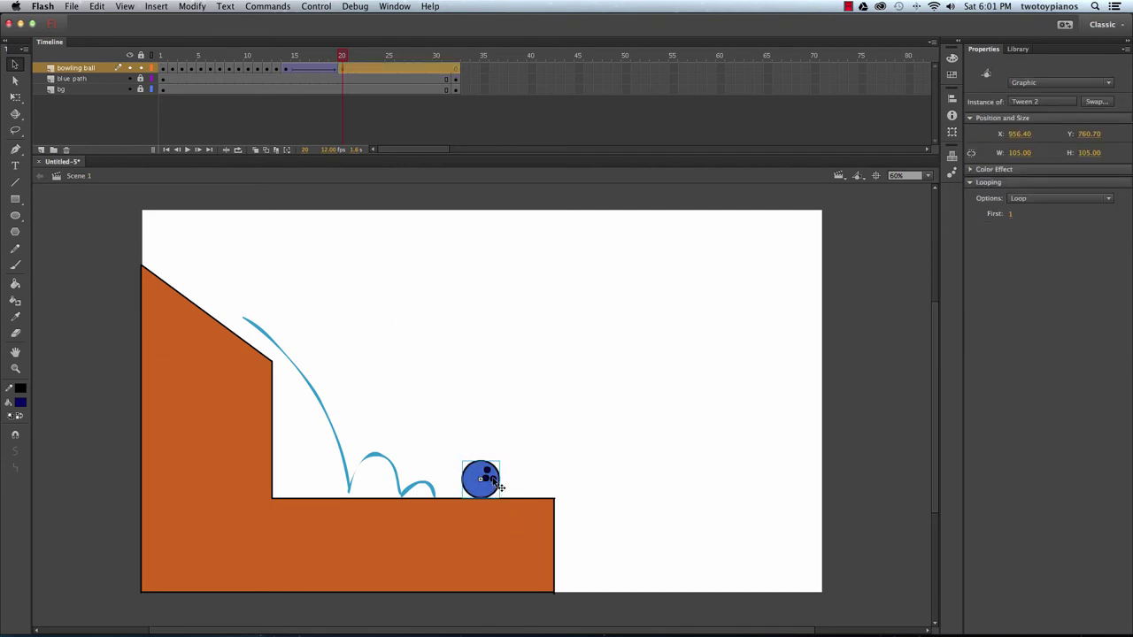
click(342, 71)
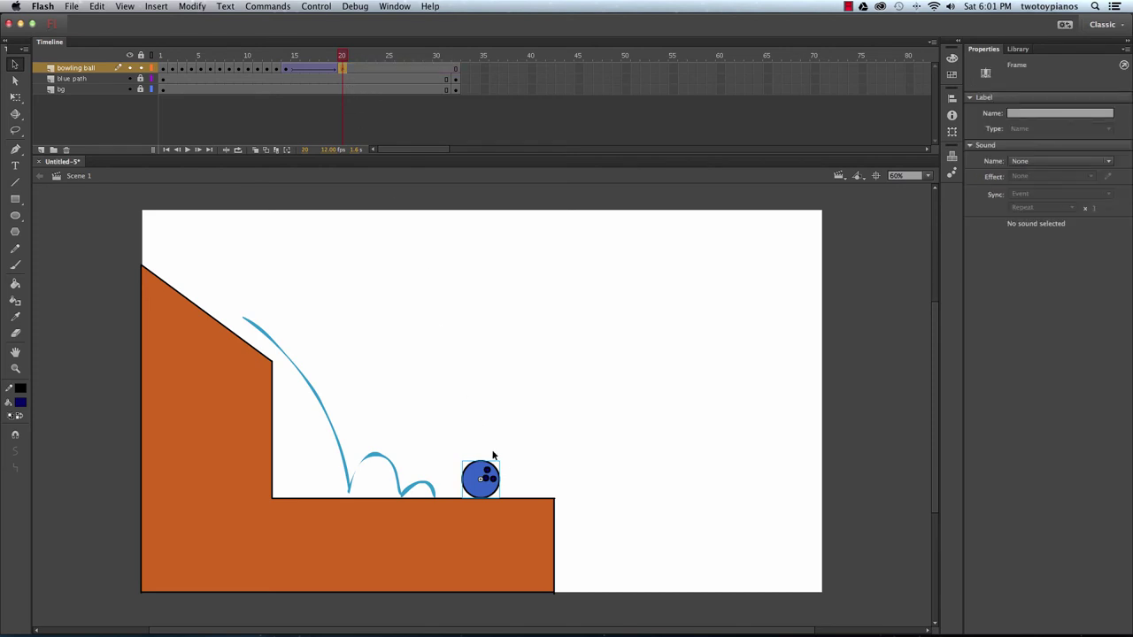
drag(497, 482, 484, 481)
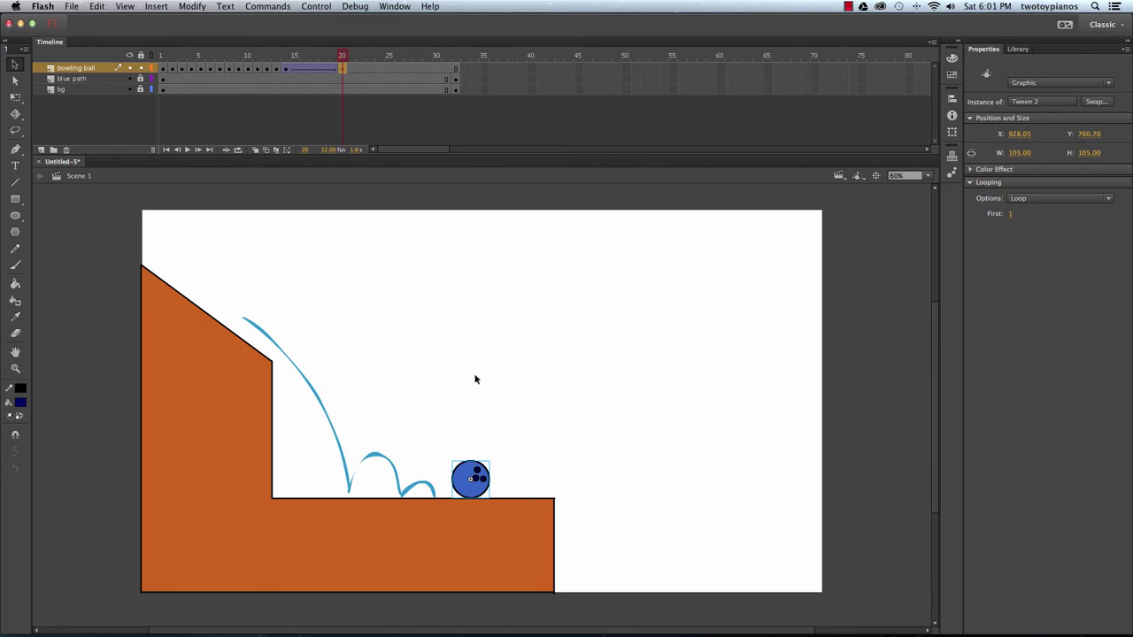
drag(341, 56, 84, 78)
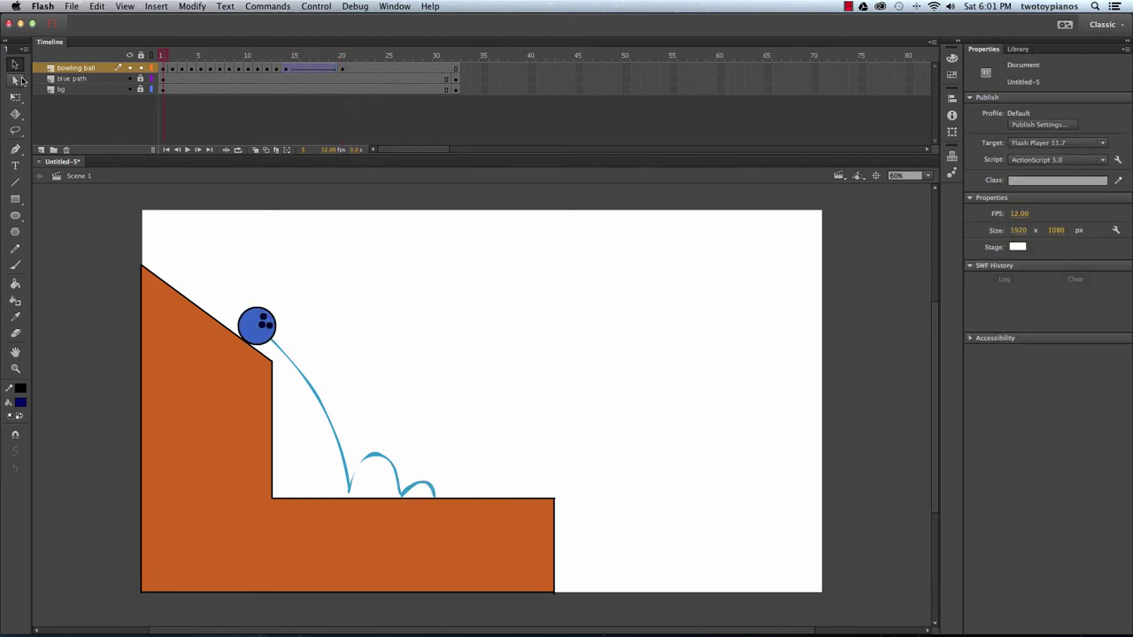
key(Return)
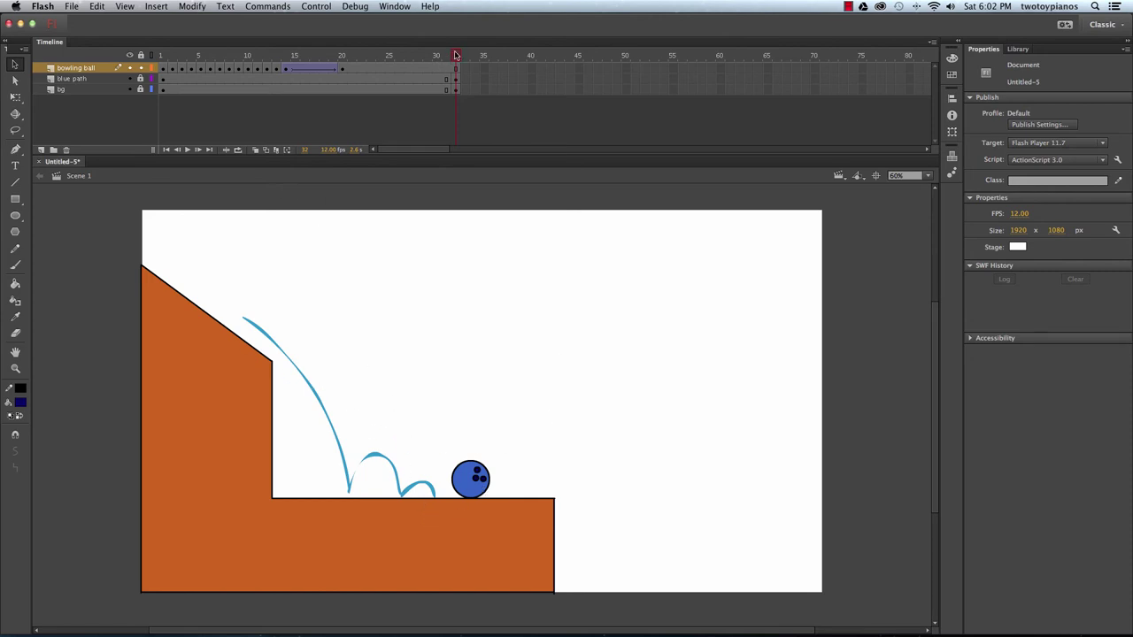
Step: Rotate the ball counterclockwise in the frame 1 keyframe with Free Transform so its finger holes sit near the top
drag(456, 56, 161, 57)
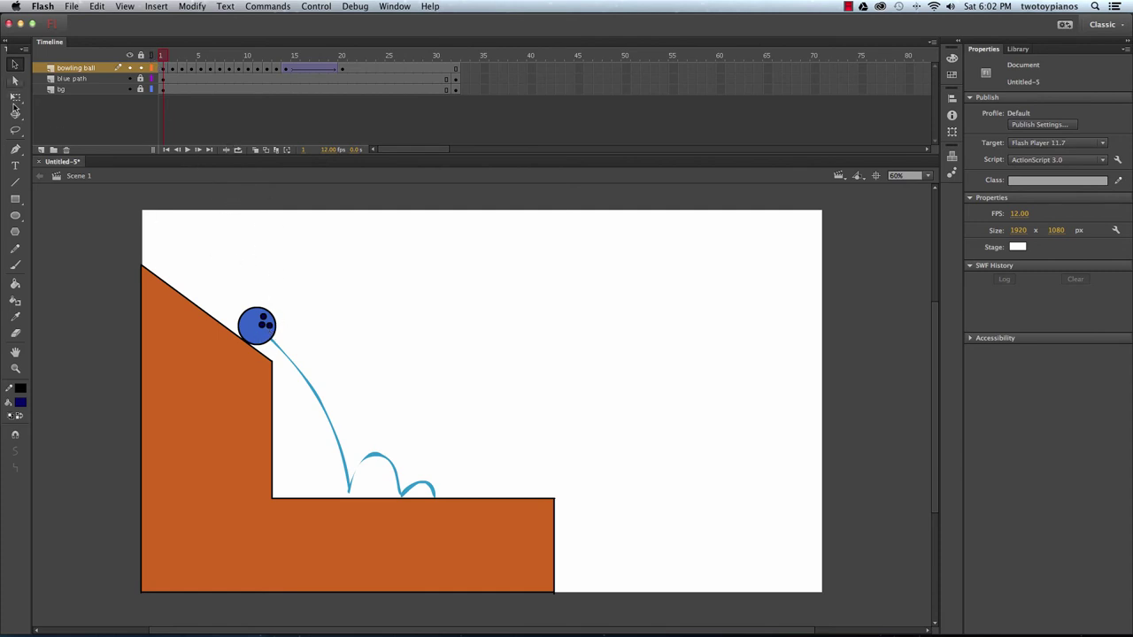
click(14, 97)
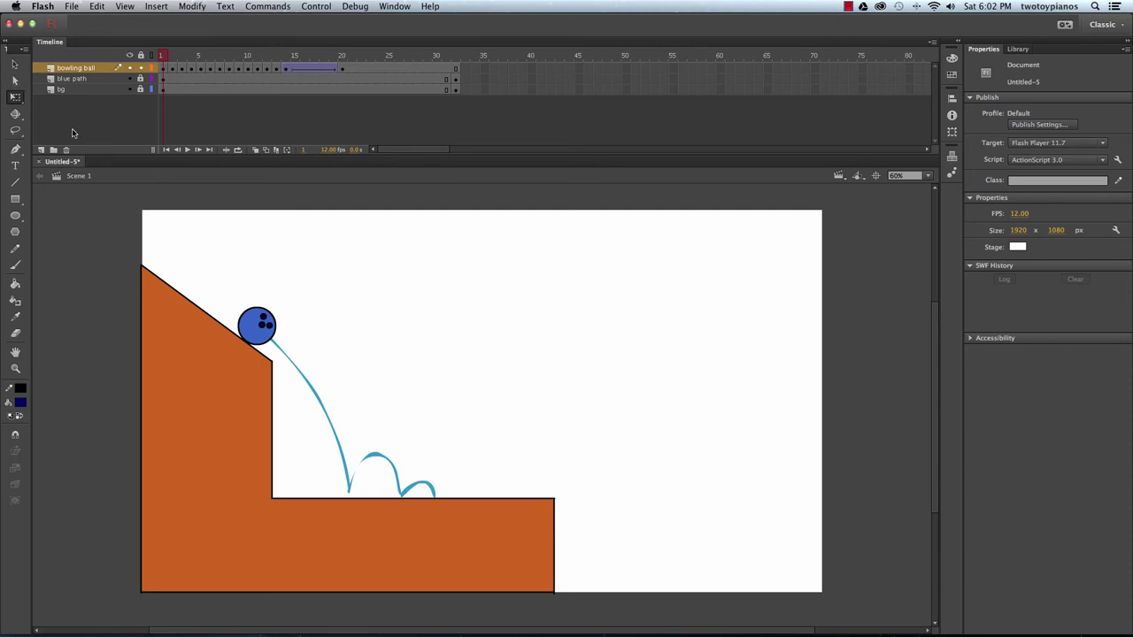
drag(219, 290, 311, 352)
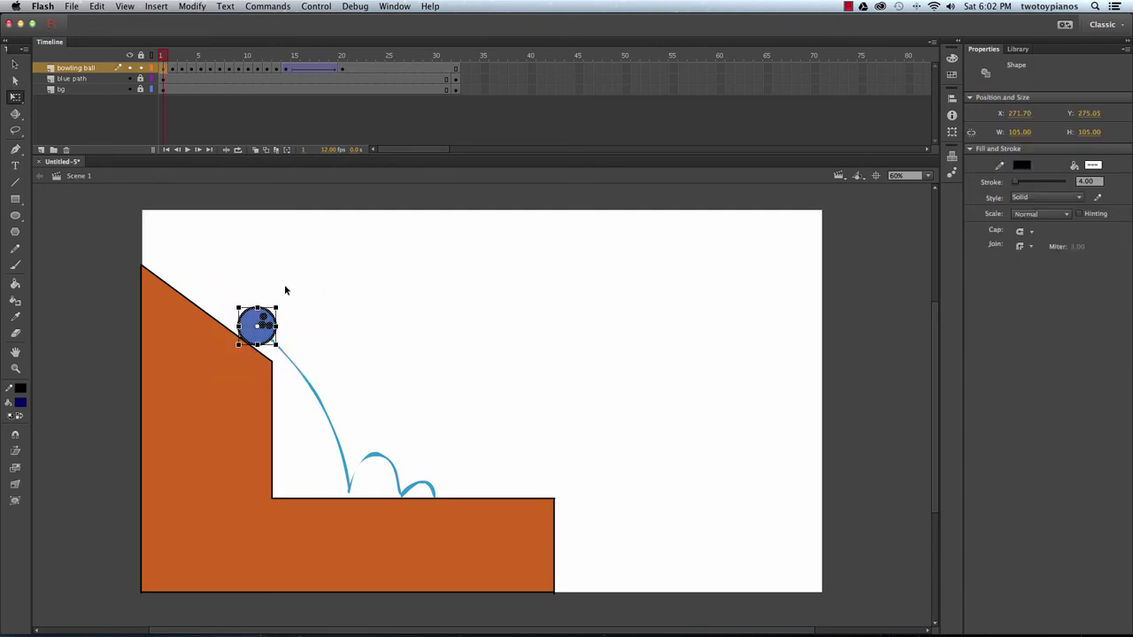
drag(285, 308, 272, 292)
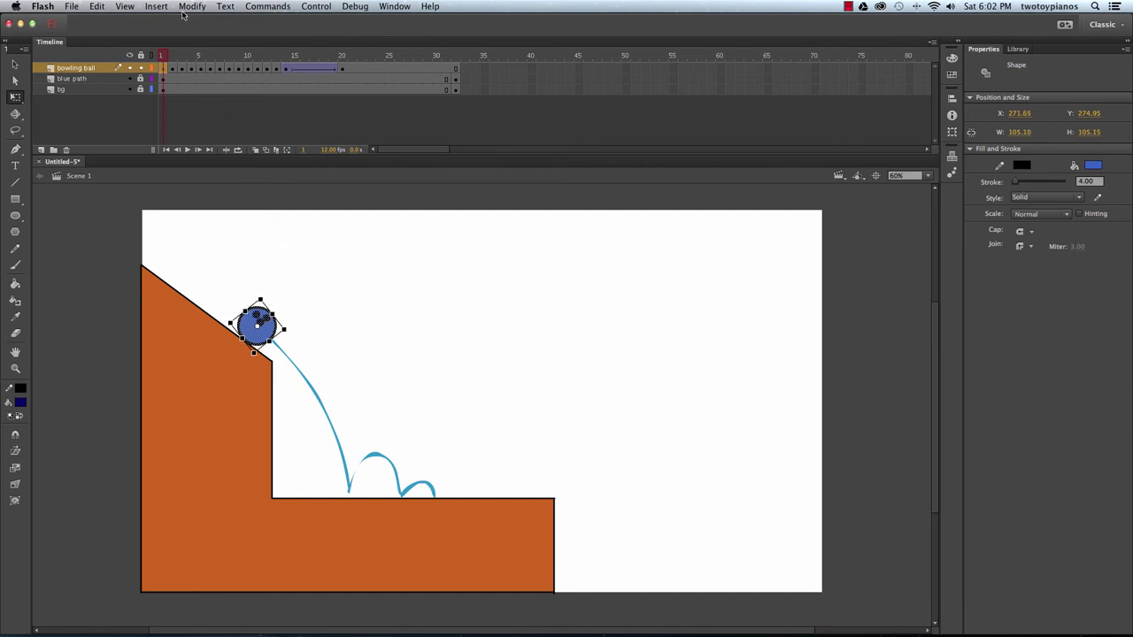
Step: Rotate the whole ball slightly clockwise in the frame 3 keyframe so its finger holes face right
click(173, 57)
mouse_move(173, 56)
mouse_down()
mouse_move(164, 61)
mouse_move(176, 57)
mouse_up()
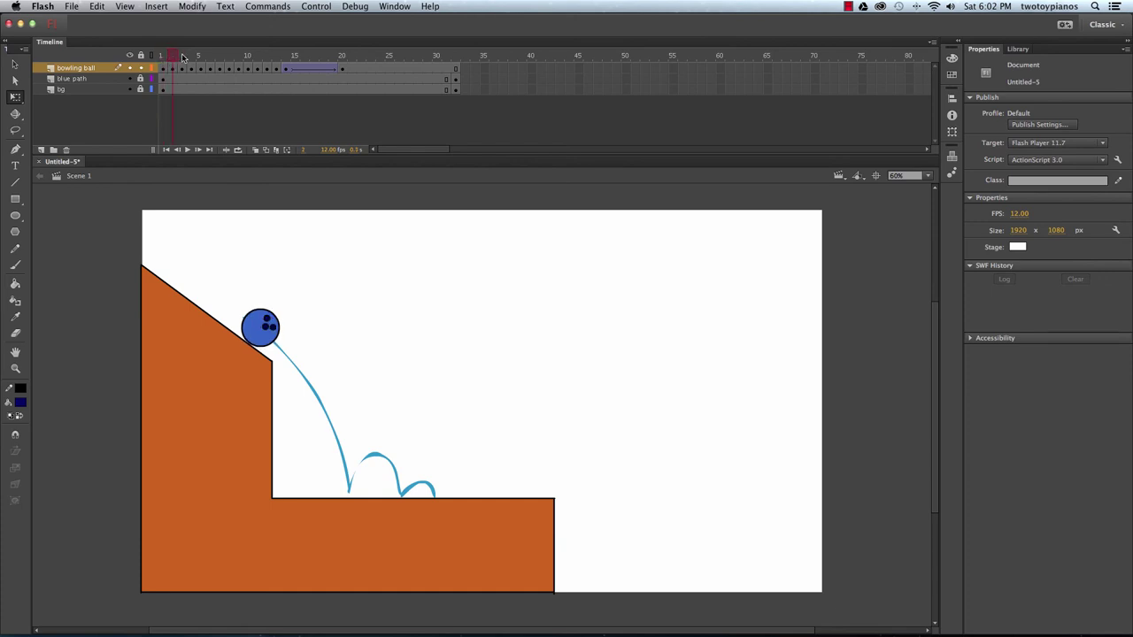
click(183, 57)
drag(225, 290, 340, 390)
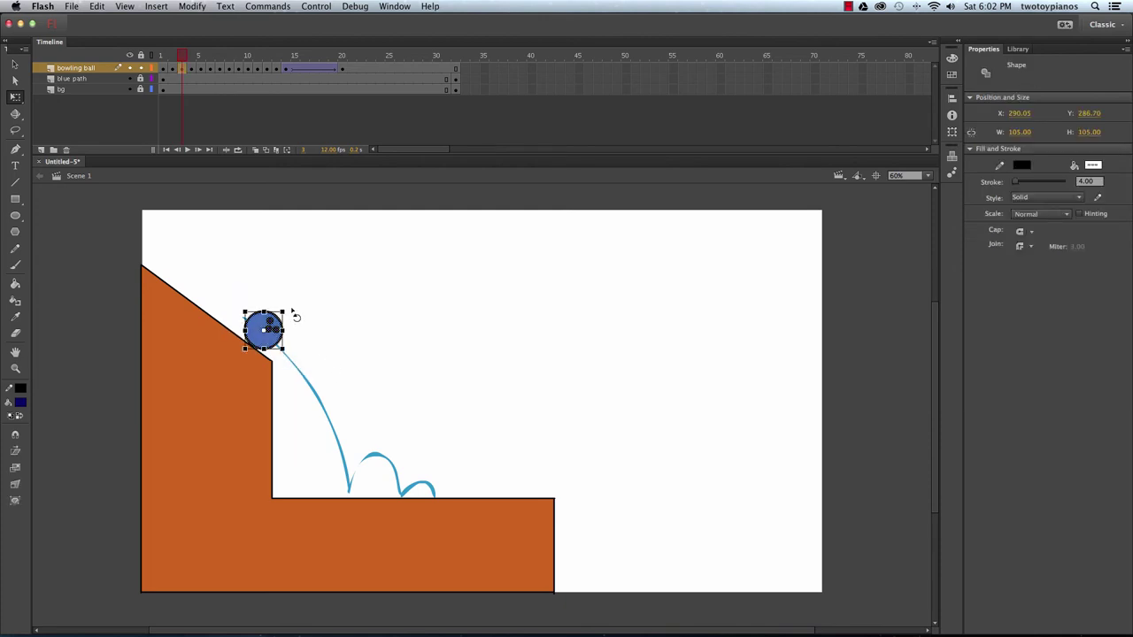
drag(295, 316, 299, 323)
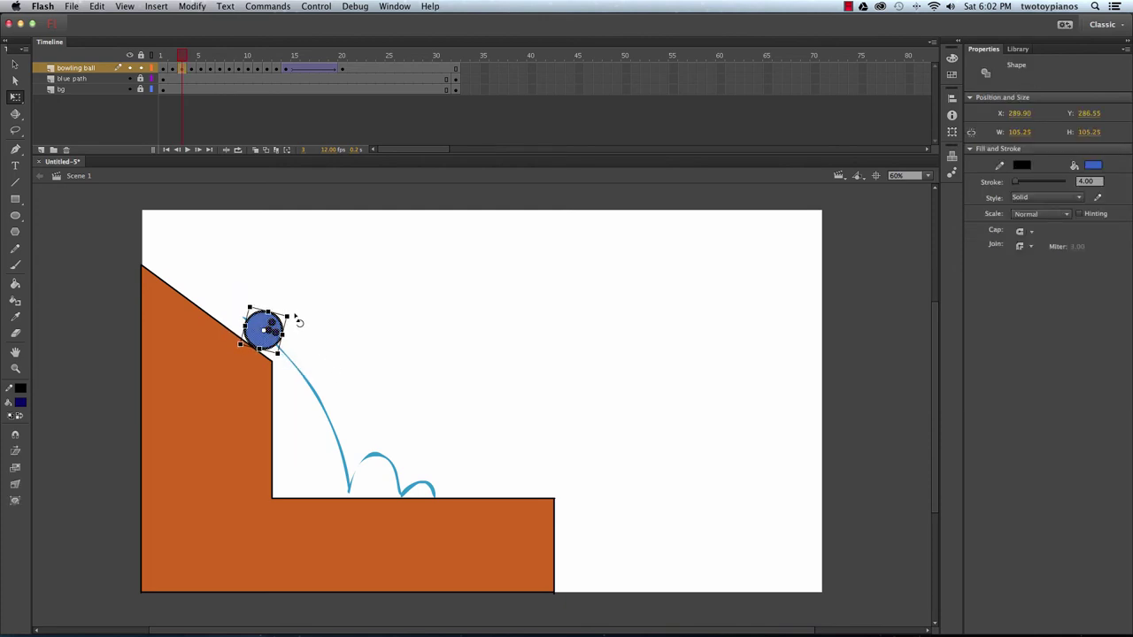
Step: Rotate the ball clockwise in the frame 4 keyframe, in two small turns, until its finger holes sit at its lower right
drag(184, 58, 194, 94)
mouse_move(229, 281)
mouse_down()
mouse_move(320, 358)
mouse_move(308, 338)
mouse_up()
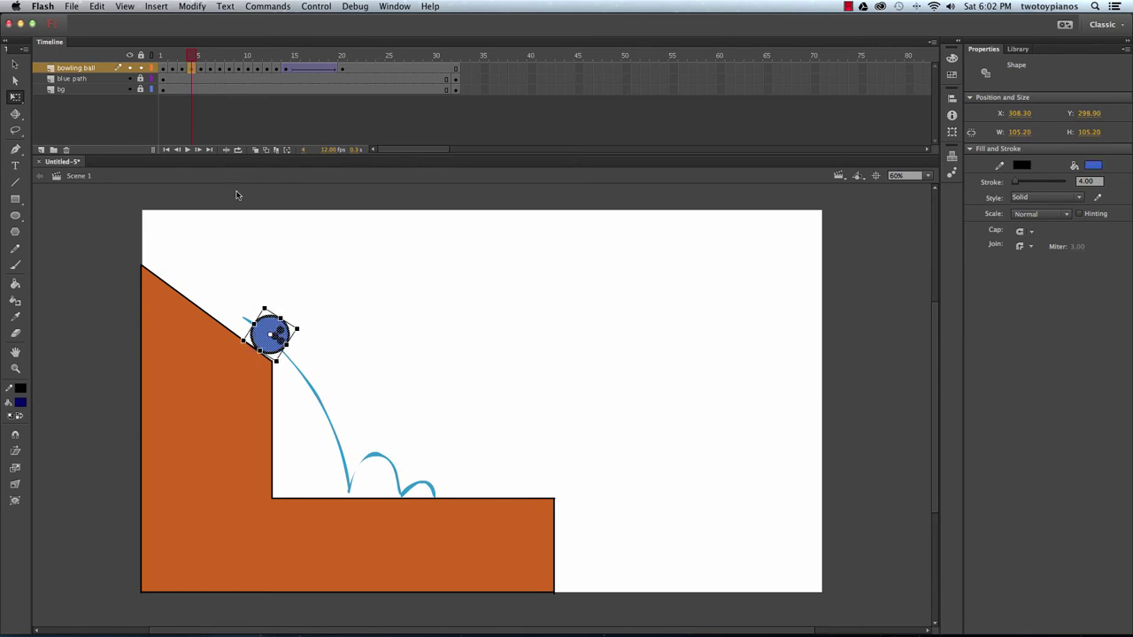
drag(191, 57, 189, 92)
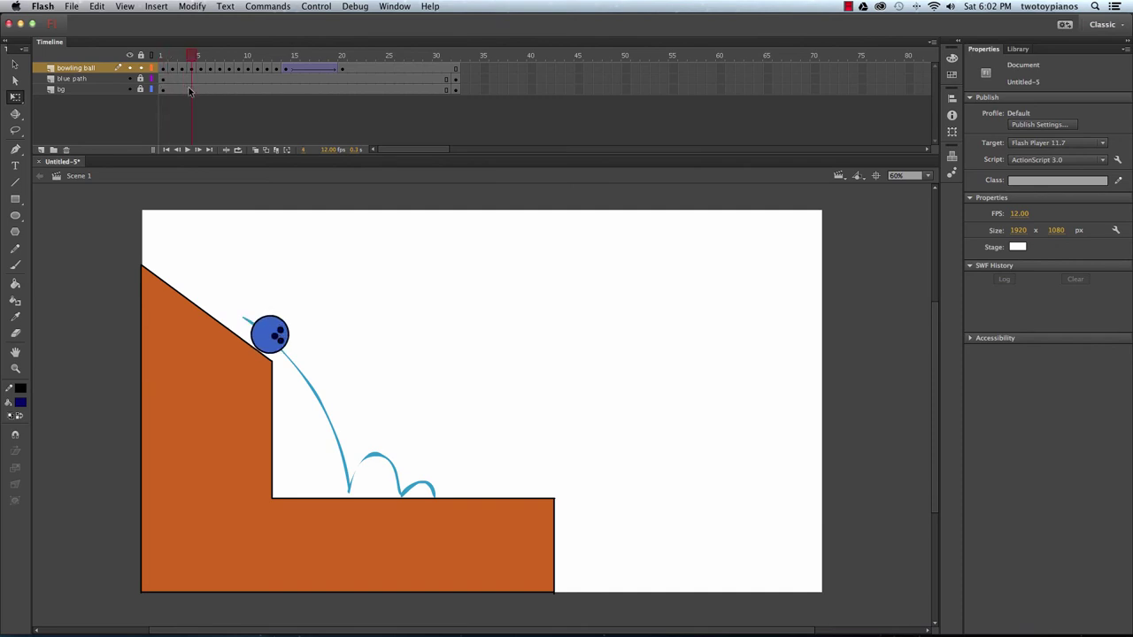
drag(229, 285, 335, 391)
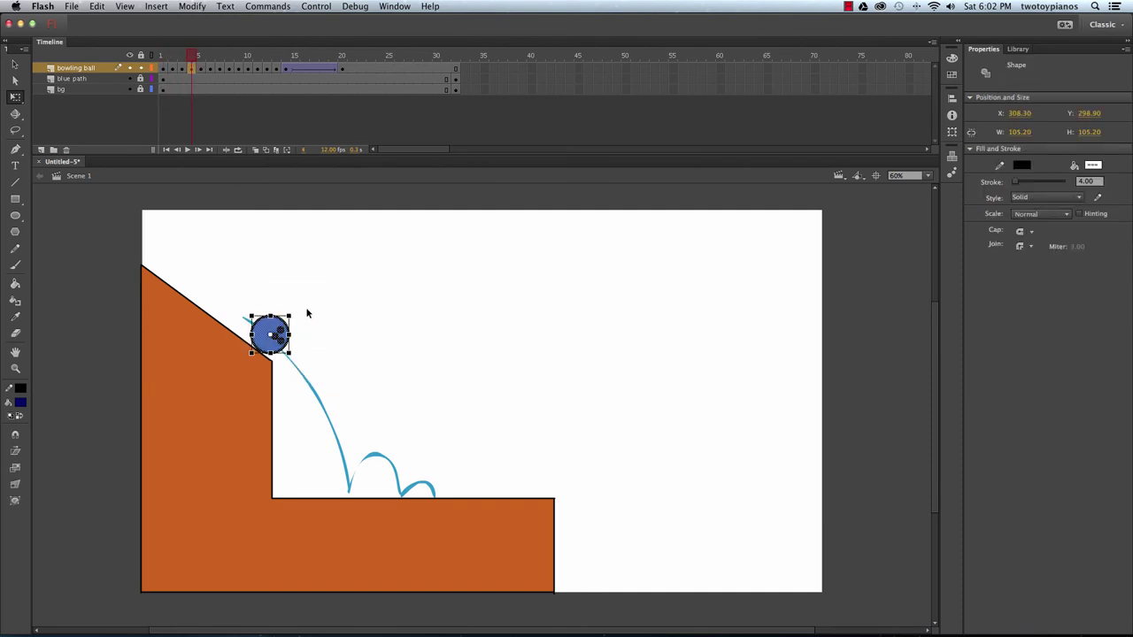
drag(296, 316, 304, 323)
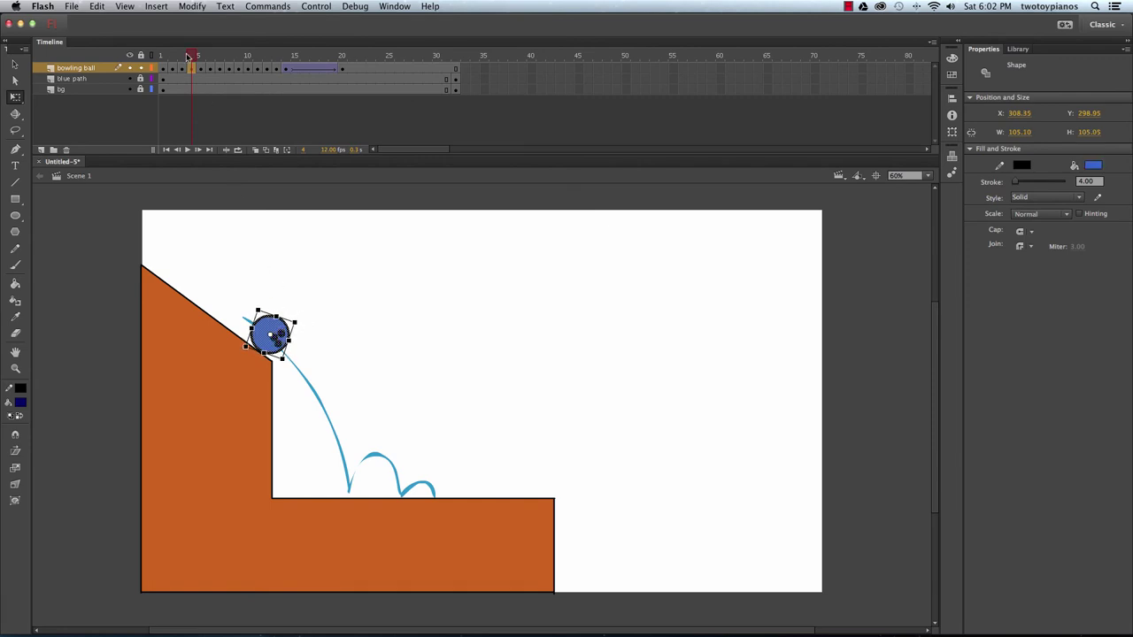
Step: Compare frames 4 and 5, and rotate the ball clockwise in the frame 5 keyframe until its finger holes sit near the bottom
drag(190, 56, 202, 94)
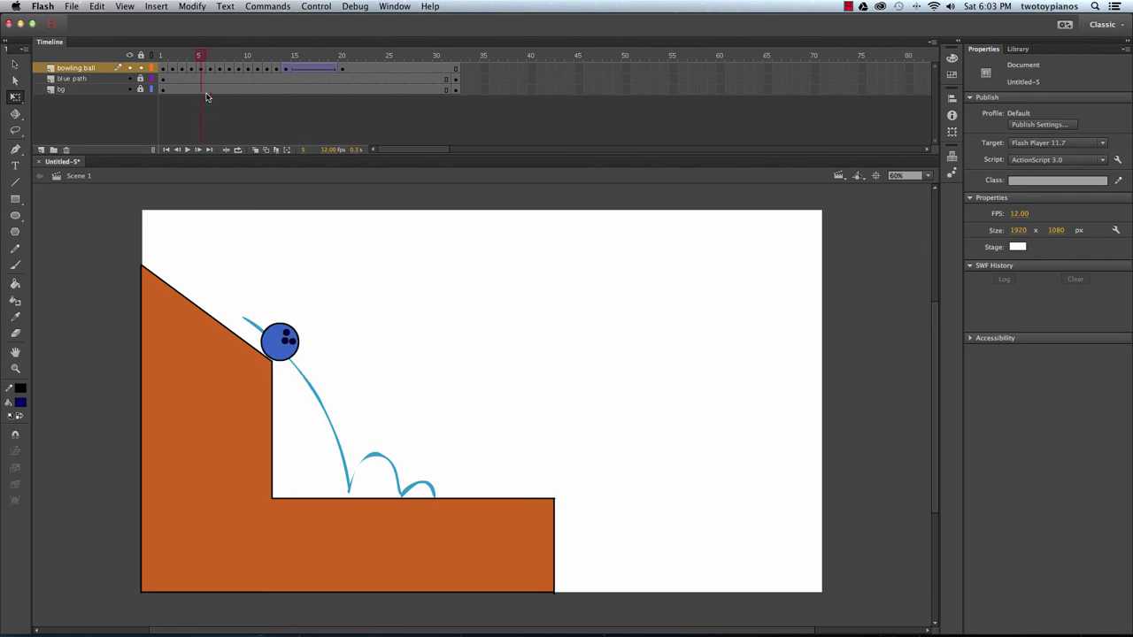
key(comma)
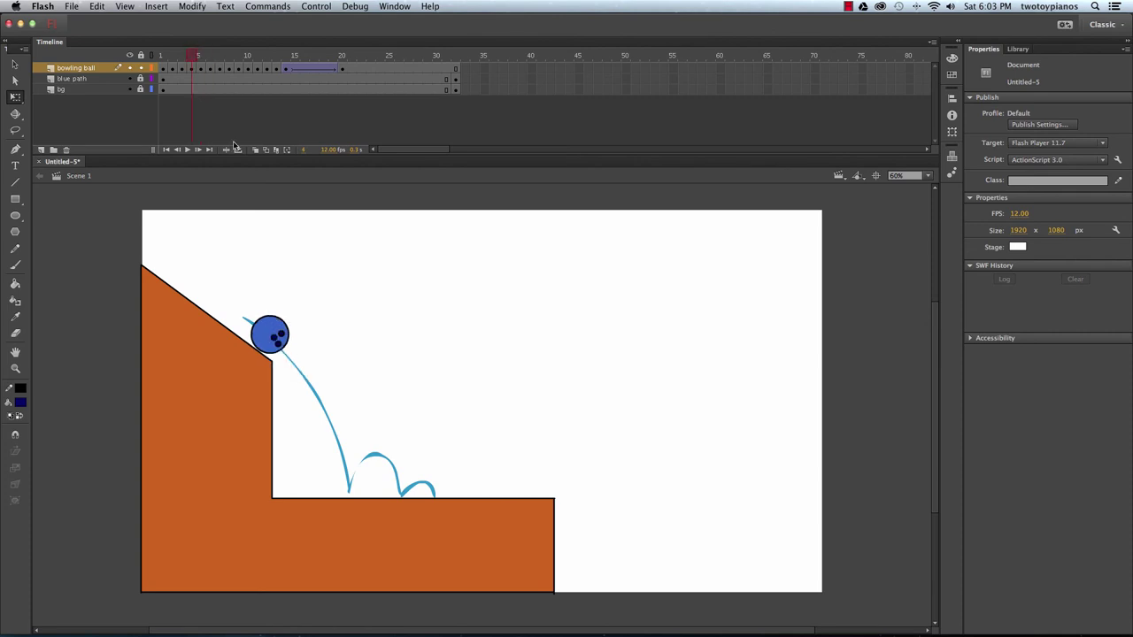
click(198, 56)
drag(236, 303, 358, 399)
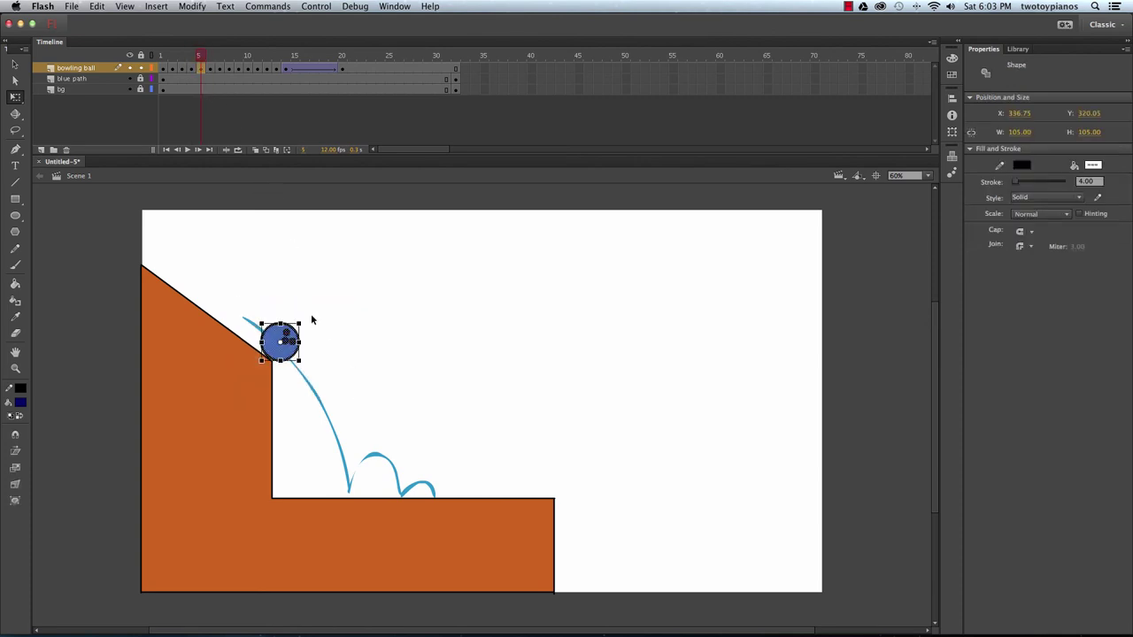
drag(311, 329, 324, 395)
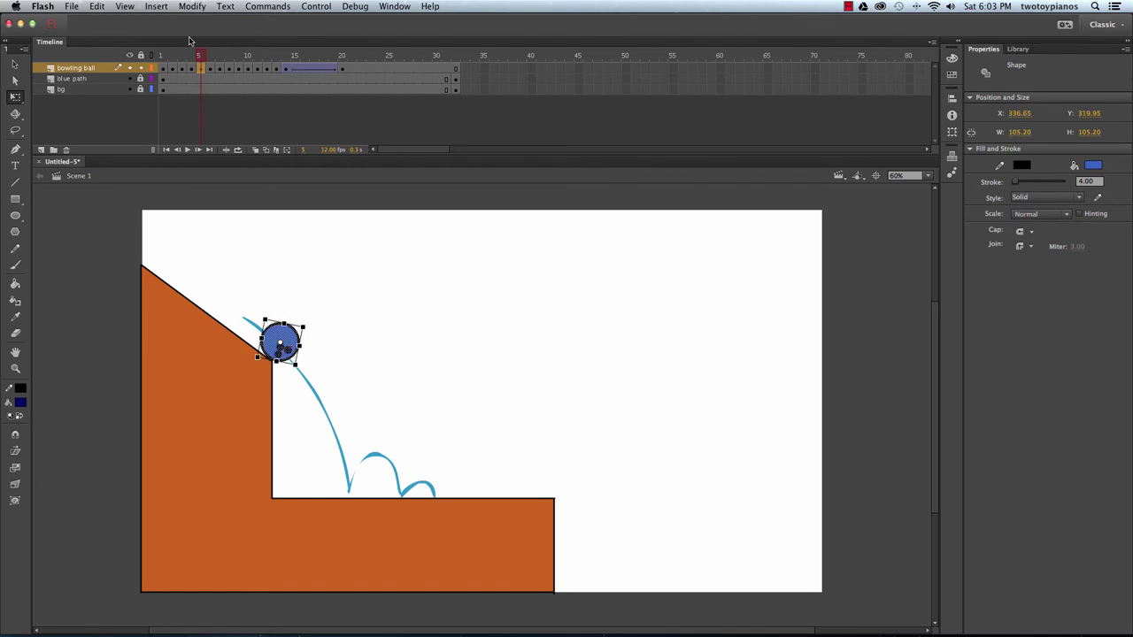
Step: Rotate the ball clockwise in frame 6 so its holes sit at the lower right, and in frame 7 so they sit at the lower left
drag(200, 56, 209, 94)
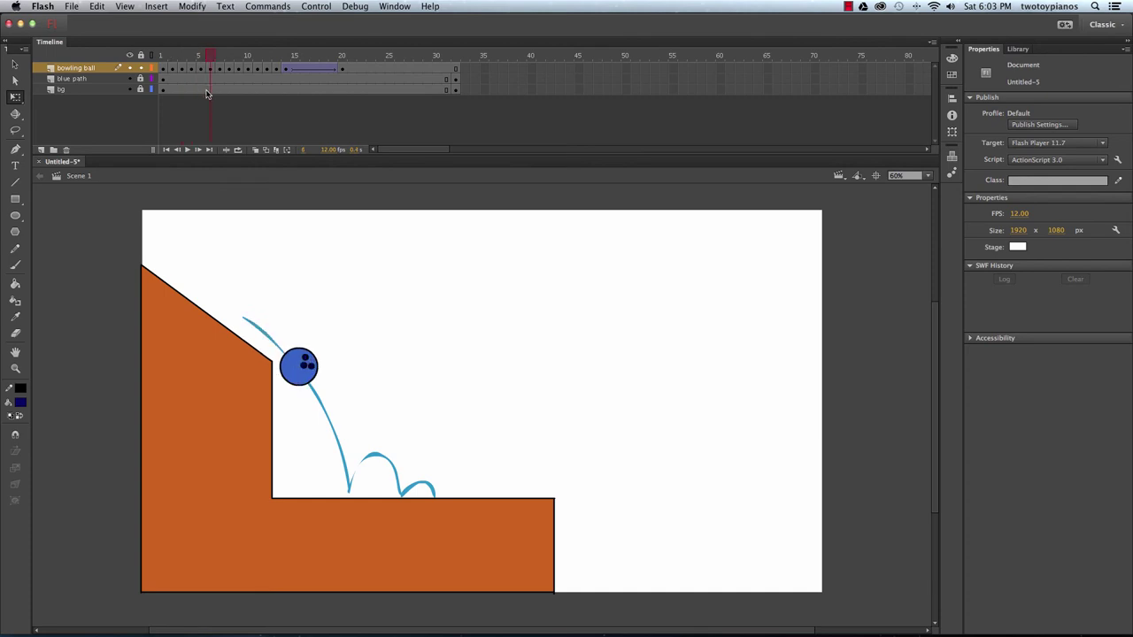
drag(282, 320, 382, 432)
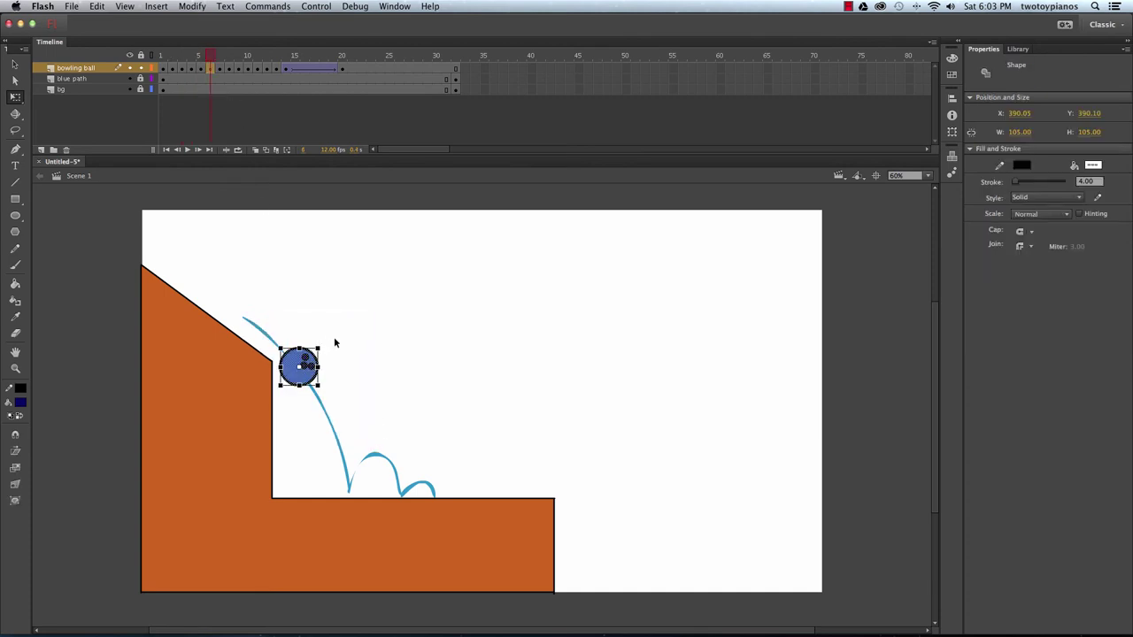
drag(398, 293, 266, 438)
drag(329, 347, 339, 378)
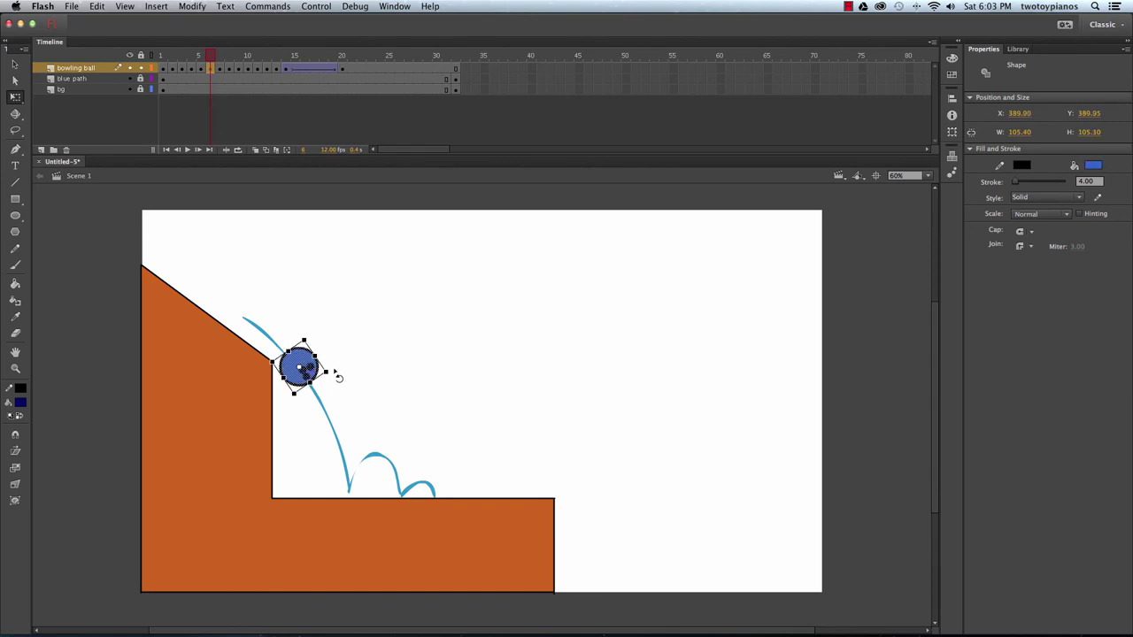
click(197, 58)
drag(197, 57, 220, 85)
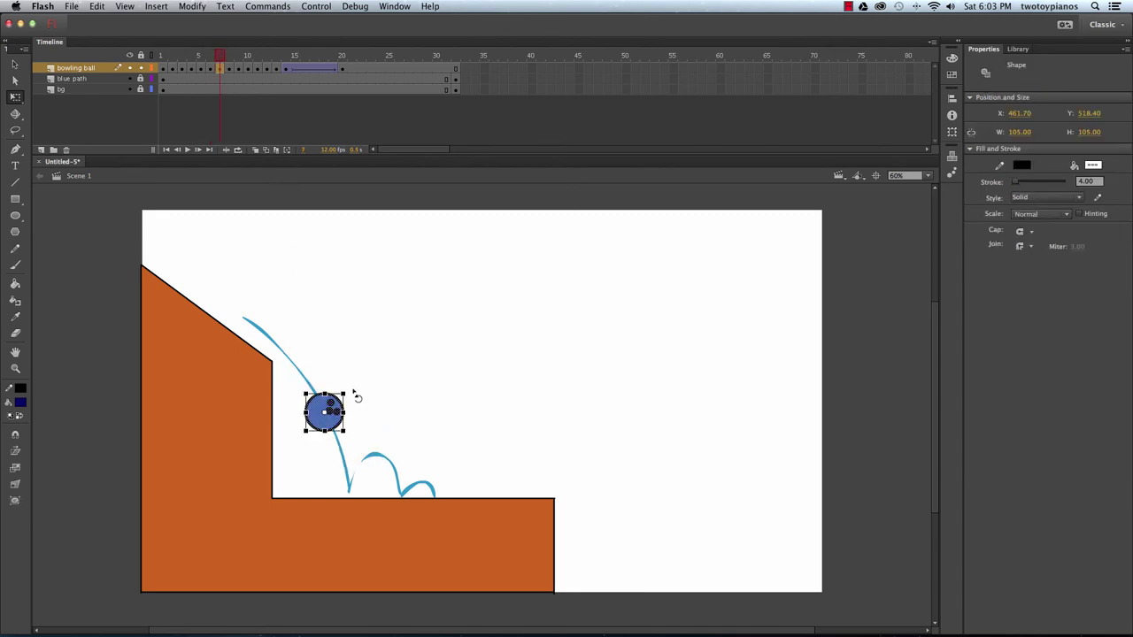
drag(354, 392, 270, 478)
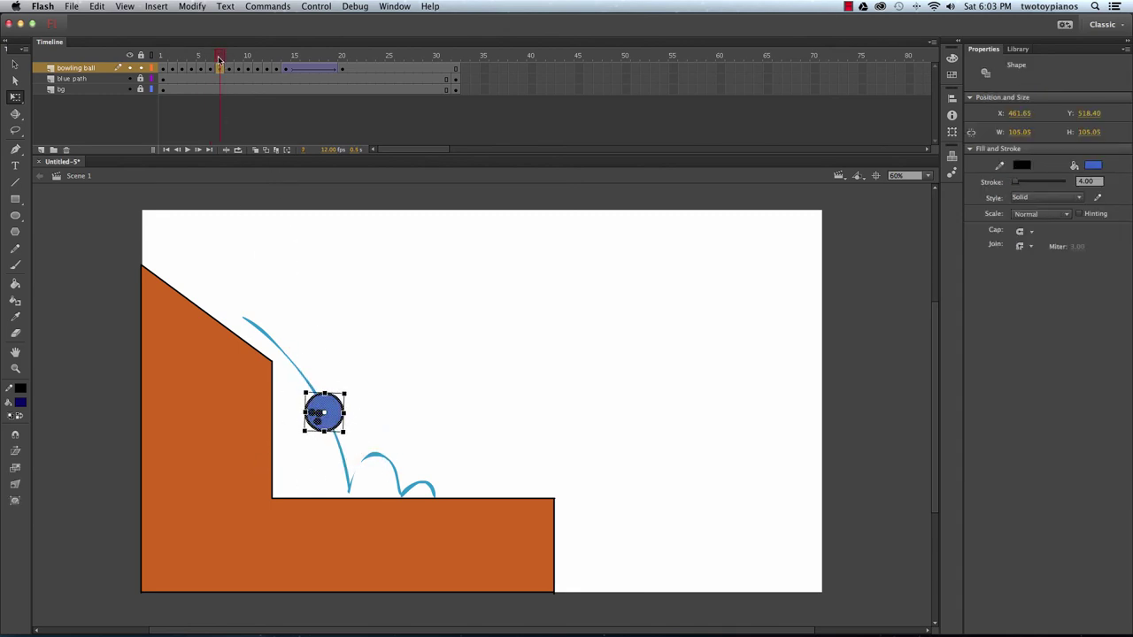
Step: Rotate the ball clockwise in the frame 8 landing keyframe until its finger holes face left, and play the animation from frame 1
mouse_move(221, 62)
mouse_down()
mouse_move(190, 75)
mouse_move(219, 84)
mouse_up()
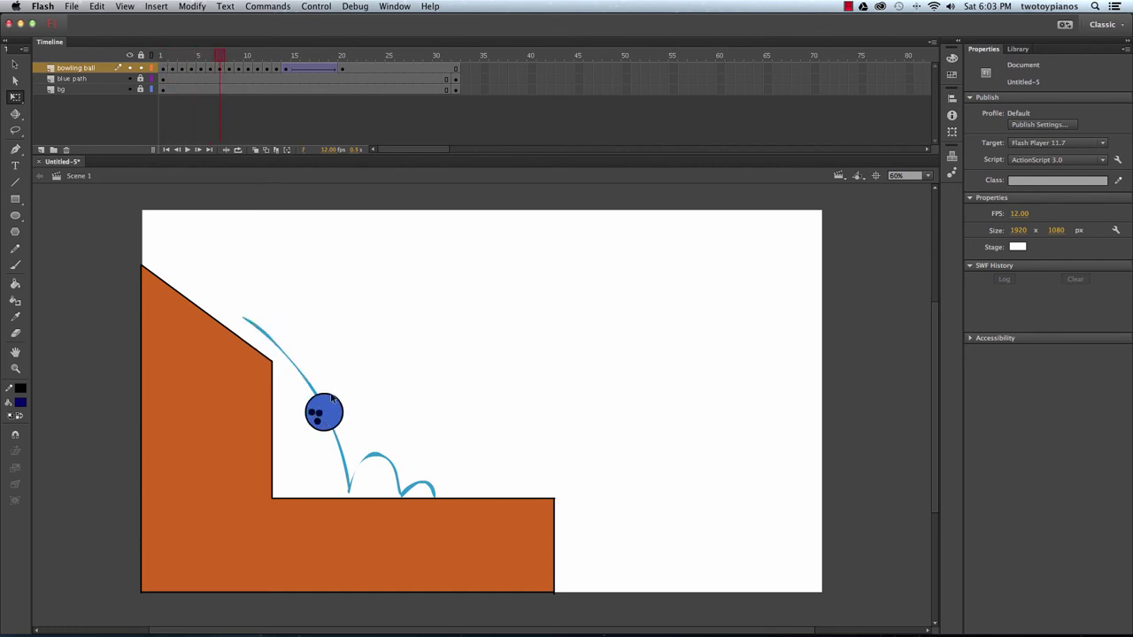
click(230, 65)
drag(313, 440, 395, 535)
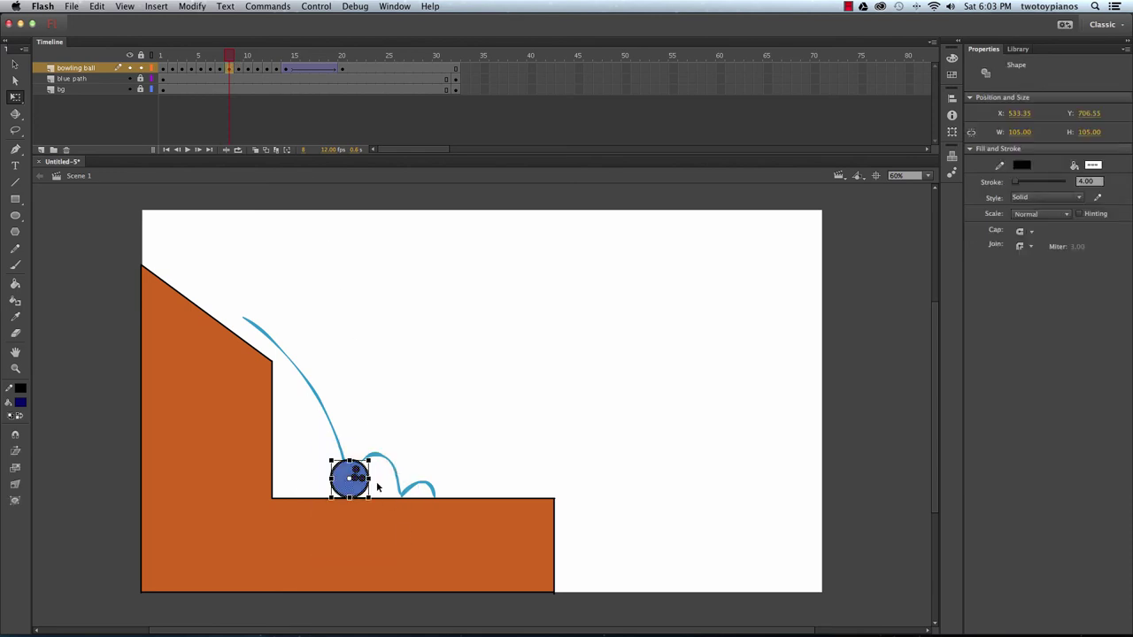
drag(377, 455, 276, 496)
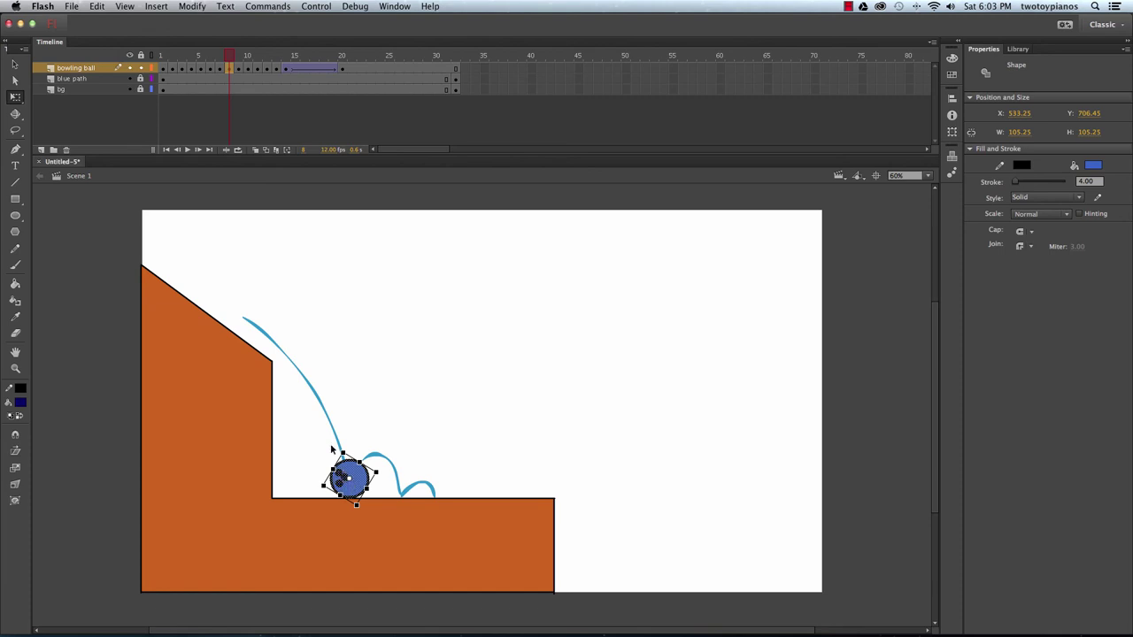
drag(229, 60, 148, 135)
key(Return)
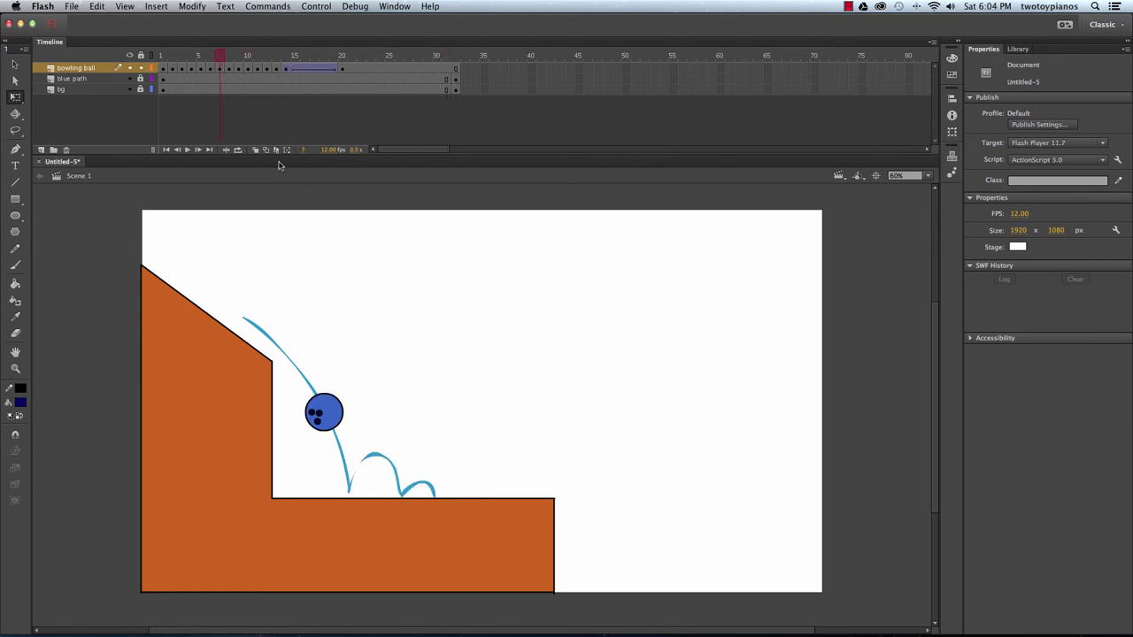
Step: Rotate the ball in the frame 9 keyframe until its finger holes sit at the upper left, continuing the spin from frame 8
drag(230, 59, 232, 69)
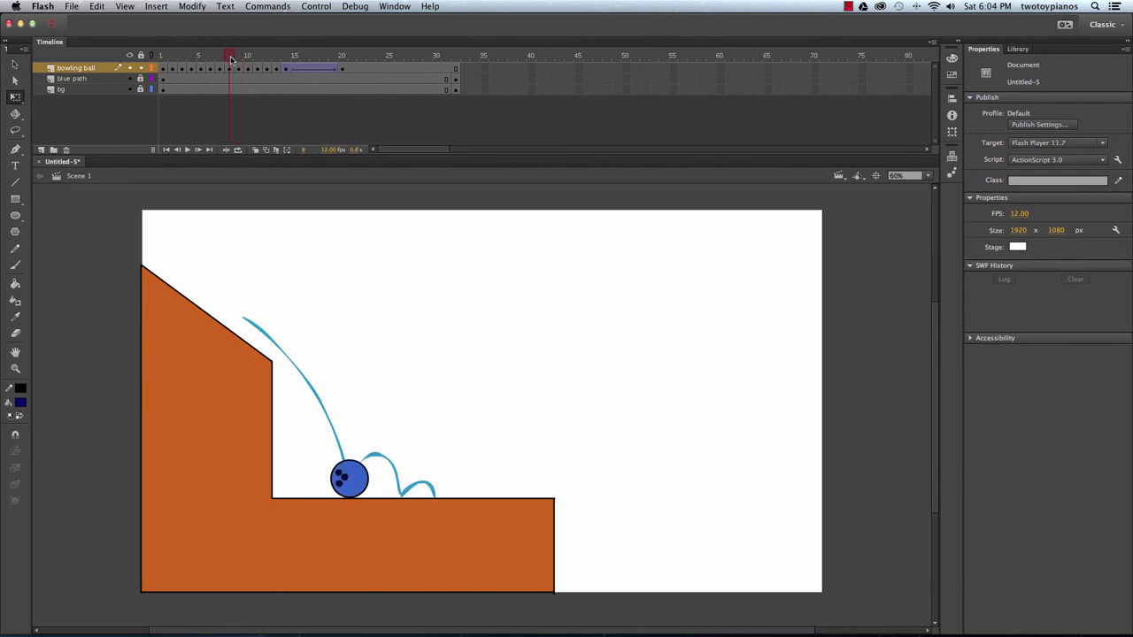
click(237, 58)
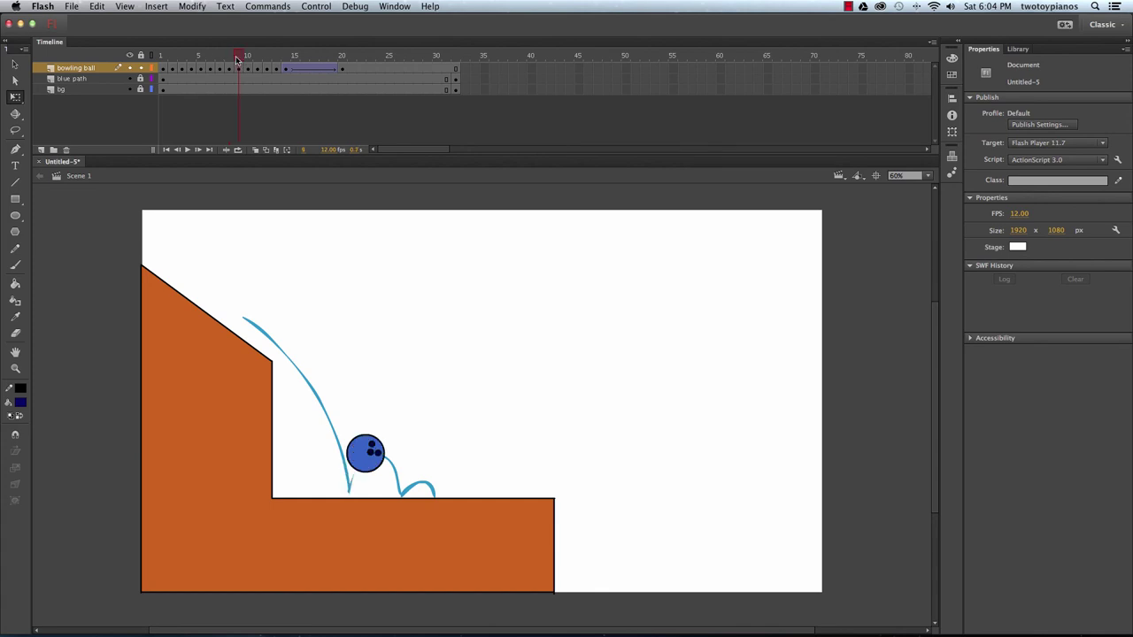
drag(319, 400, 451, 521)
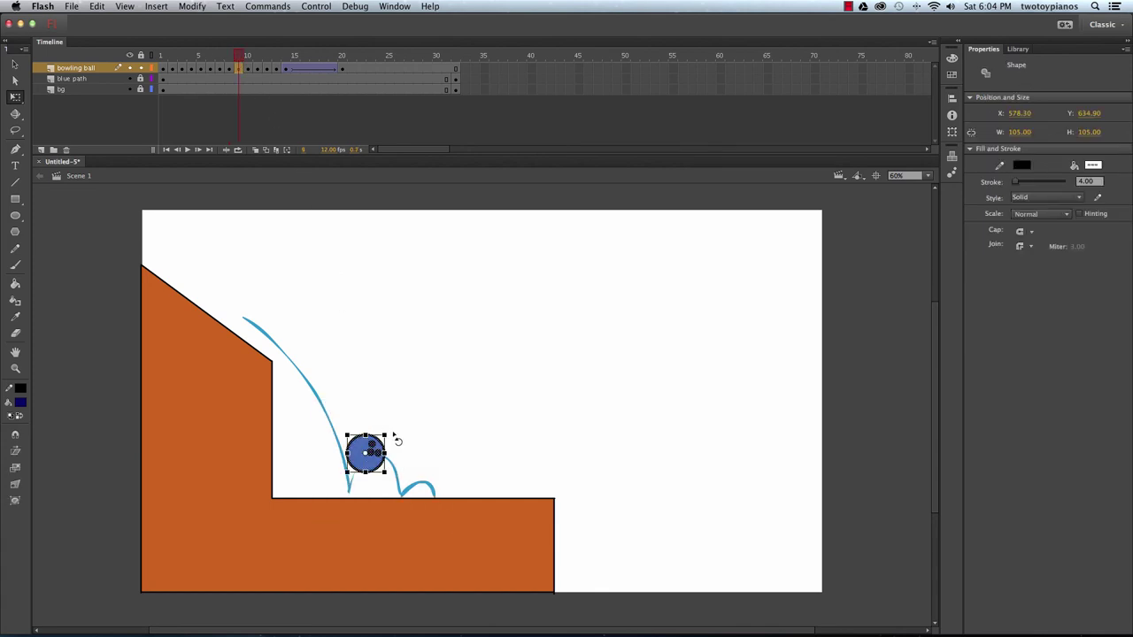
drag(390, 435, 329, 432)
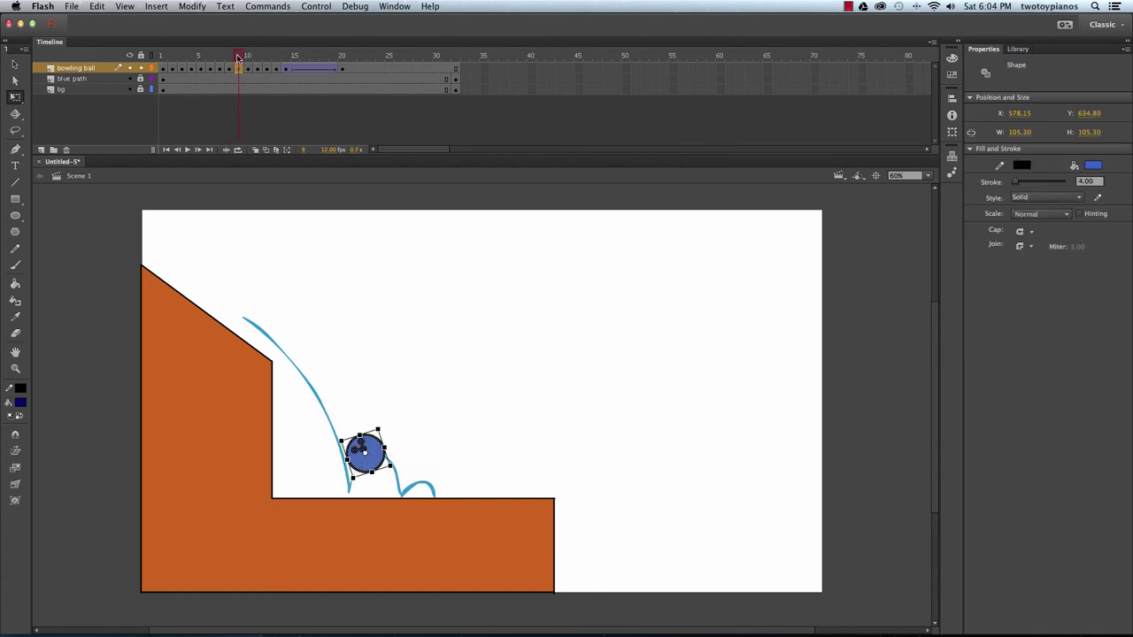
drag(239, 56, 244, 57)
drag(328, 409, 421, 492)
drag(392, 435, 401, 445)
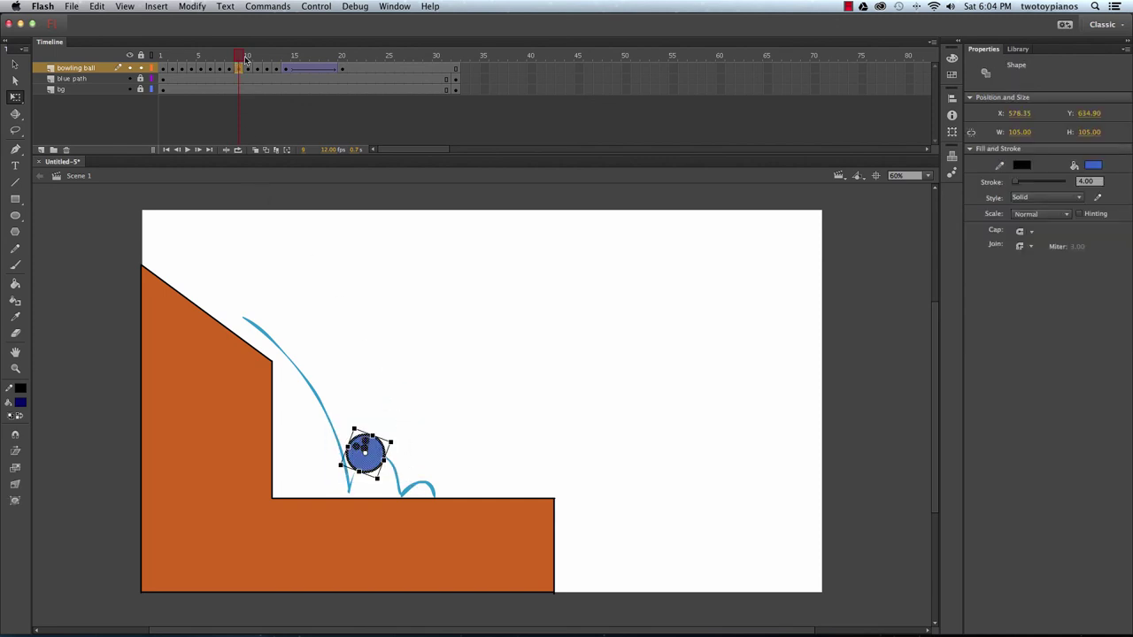
Step: Rotate the ball counterclockwise in frame 10 so its finger holes sit near the top, and adjust its rotation slightly in frame 11
drag(215, 57, 245, 65)
drag(353, 422, 427, 483)
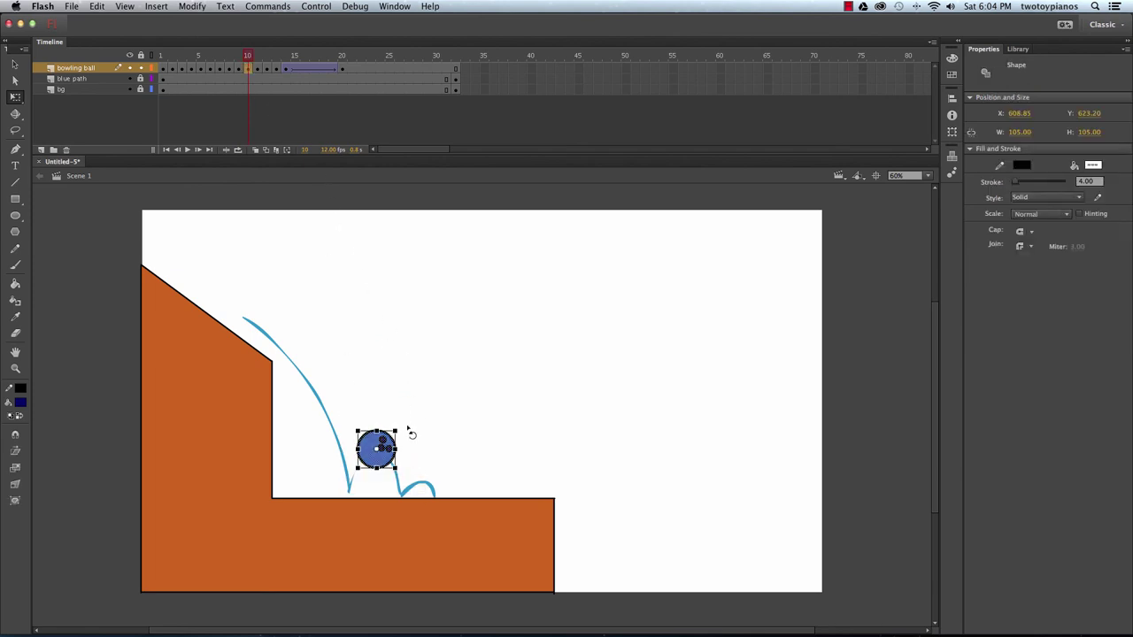
drag(409, 432, 394, 413)
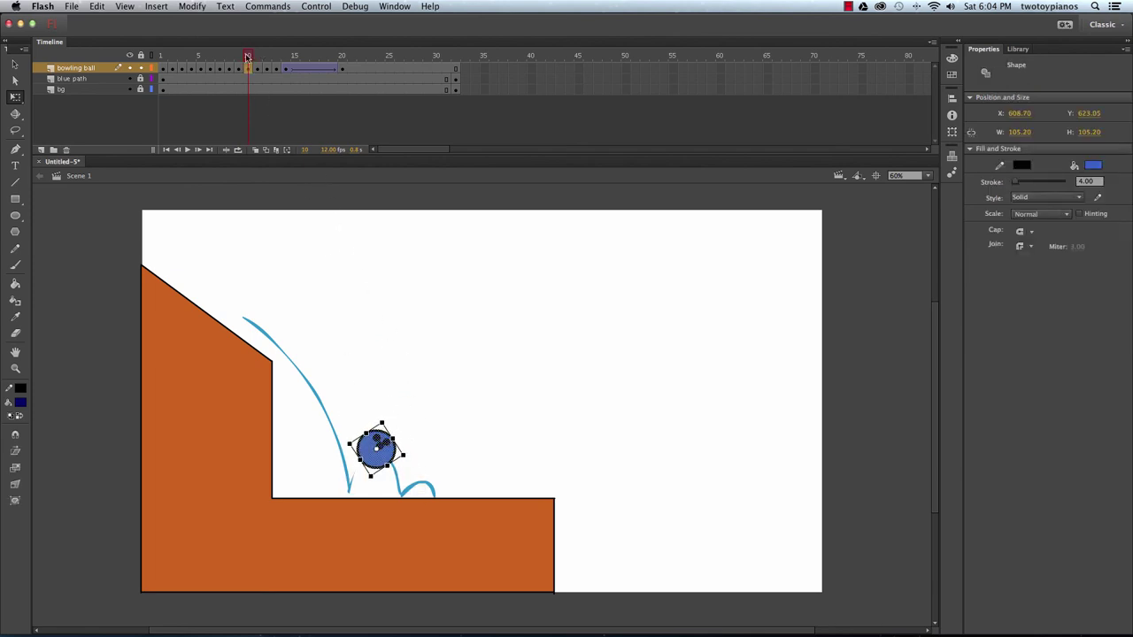
drag(248, 56, 256, 62)
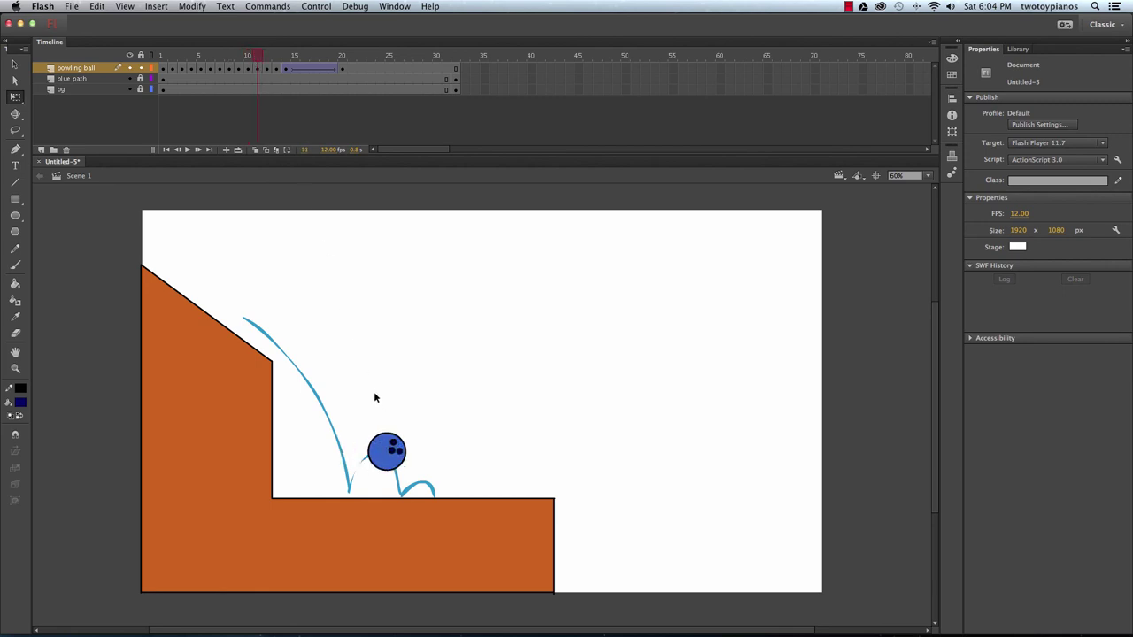
drag(350, 397, 434, 480)
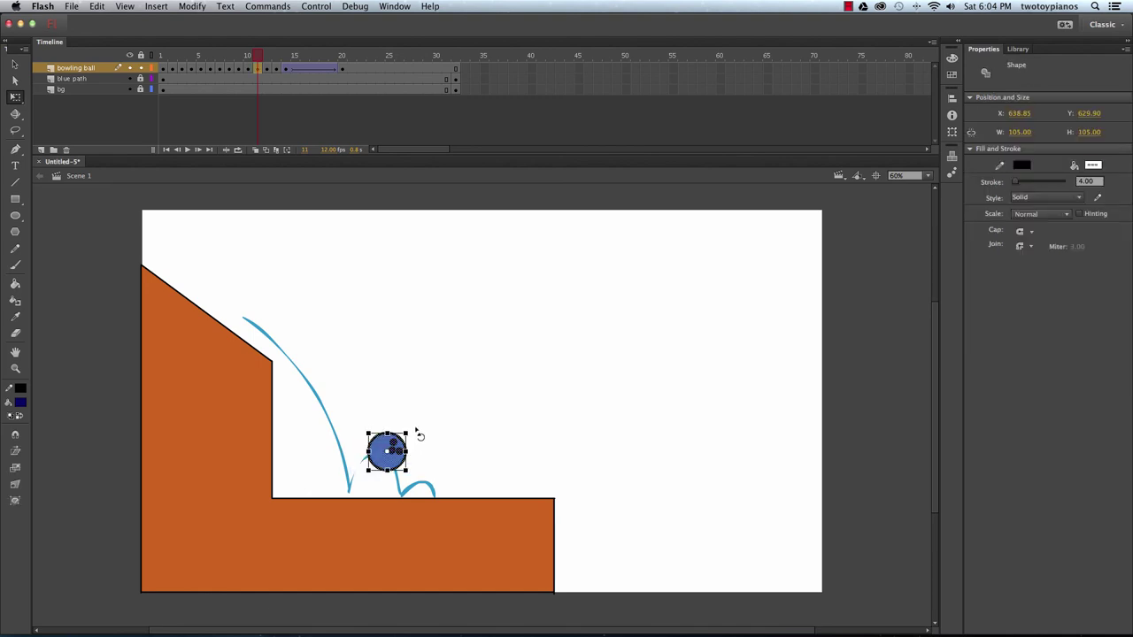
drag(412, 434, 418, 434)
Step: Rotate the ball in the frame 12 keyframe to continue its spin, and go to frame 13
mouse_move(257, 57)
mouse_down()
mouse_move(284, 64)
mouse_move(259, 71)
mouse_move(269, 72)
mouse_up()
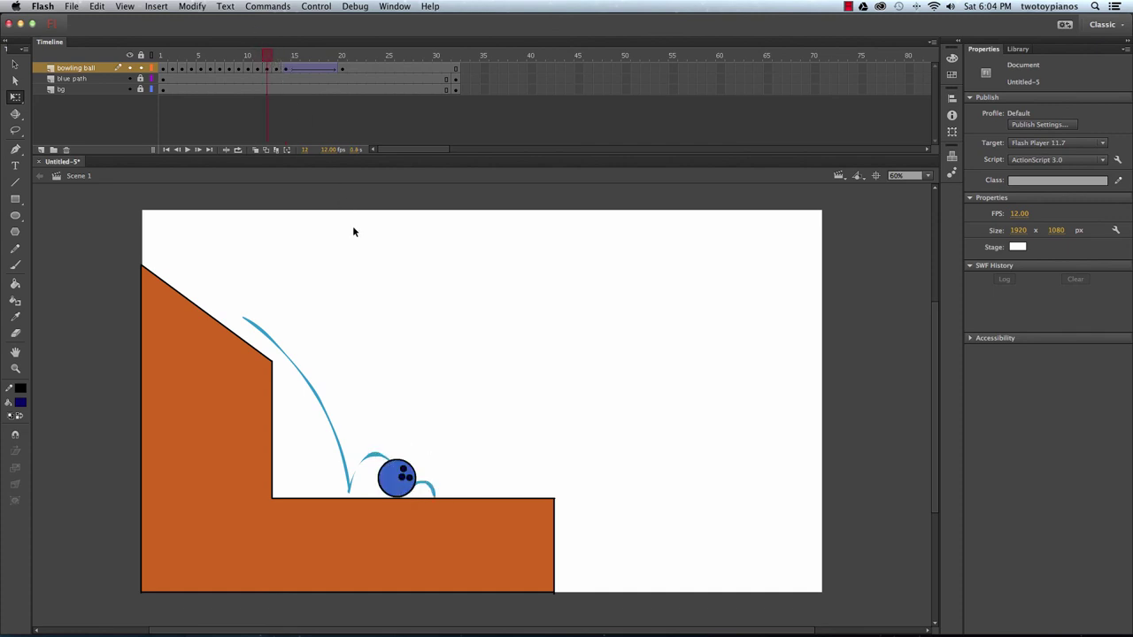
drag(364, 455, 445, 494)
click(430, 458)
click(413, 470)
drag(426, 460, 430, 485)
mouse_move(265, 62)
mouse_down()
mouse_move(249, 60)
mouse_move(275, 67)
mouse_up()
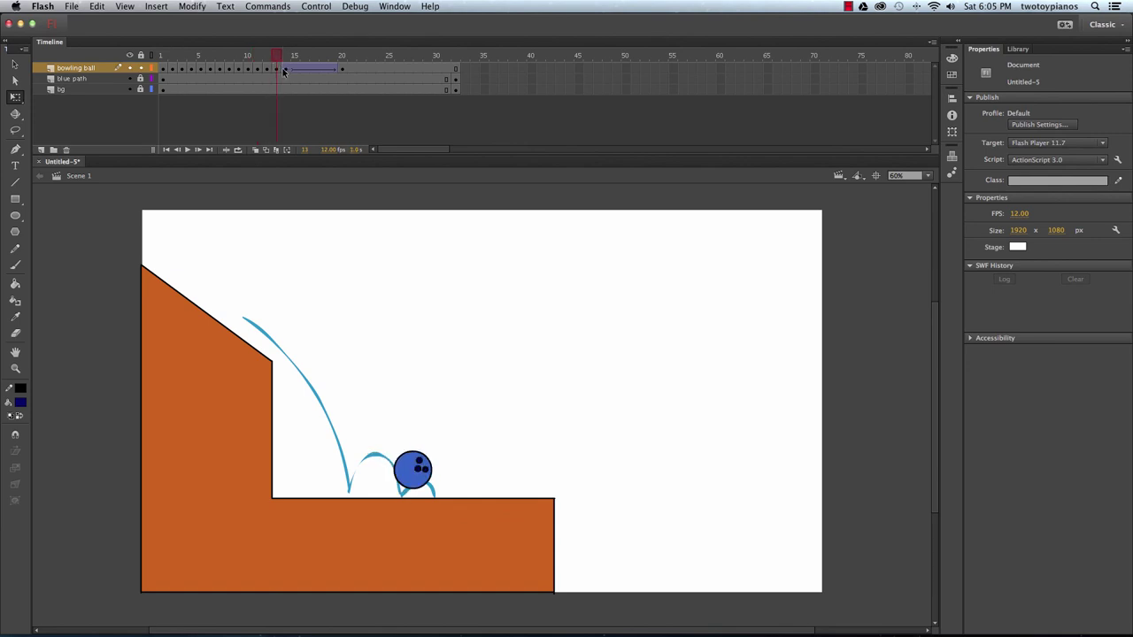
Step: Rotate the ball clockwise in the frame 13 keyframe to continue its spin, and check it against frame 12
drag(380, 431, 493, 546)
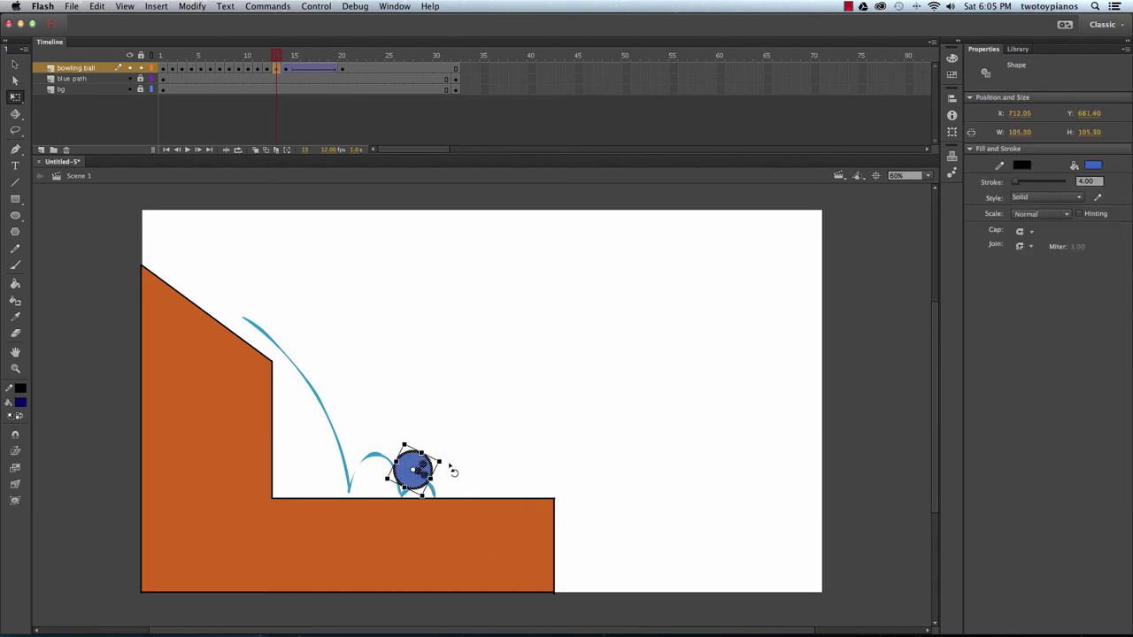
drag(453, 472, 443, 493)
click(271, 56)
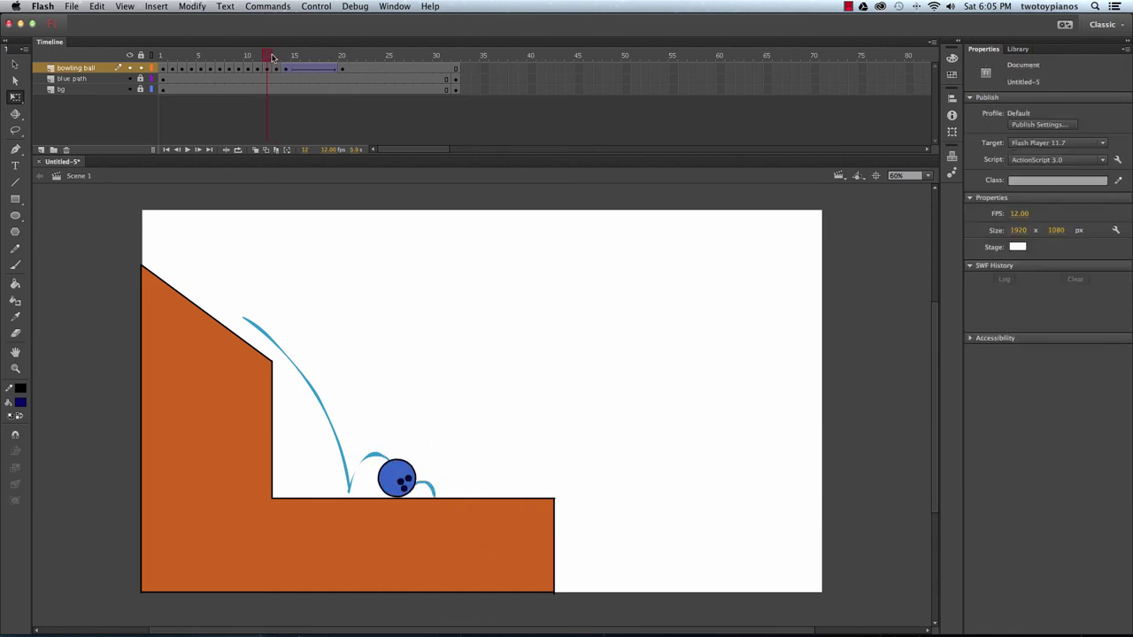
Step: Rotate the ball clockwise in the frame 14 keyframe until its finger holes sit at the lower left, and check the spin by scrubbing
drag(269, 59, 293, 66)
click(418, 478)
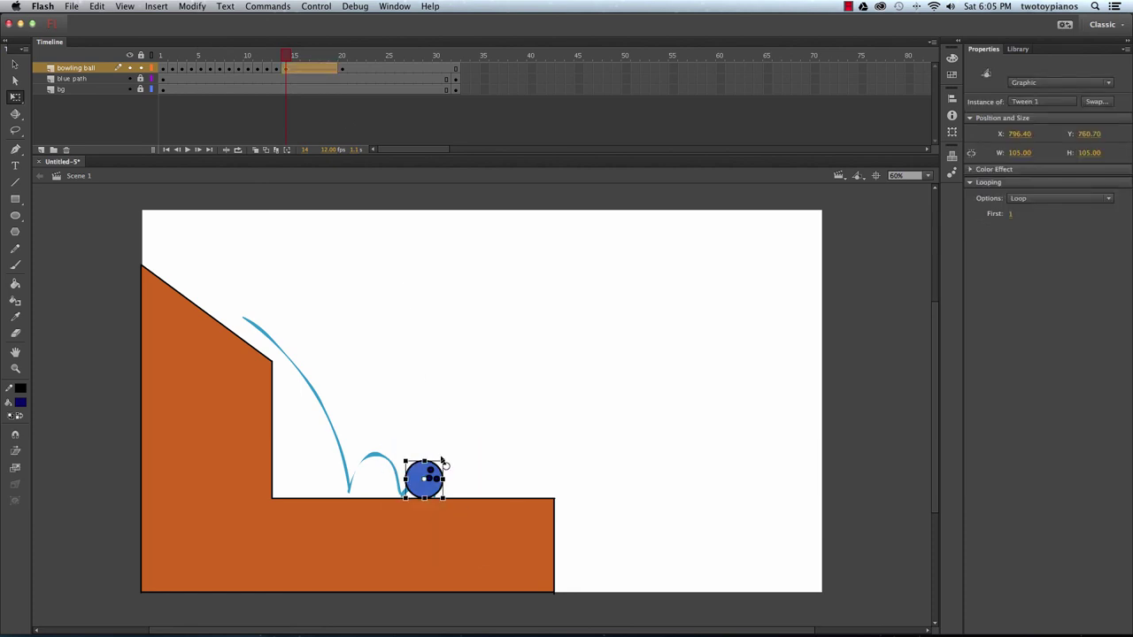
drag(457, 464, 429, 536)
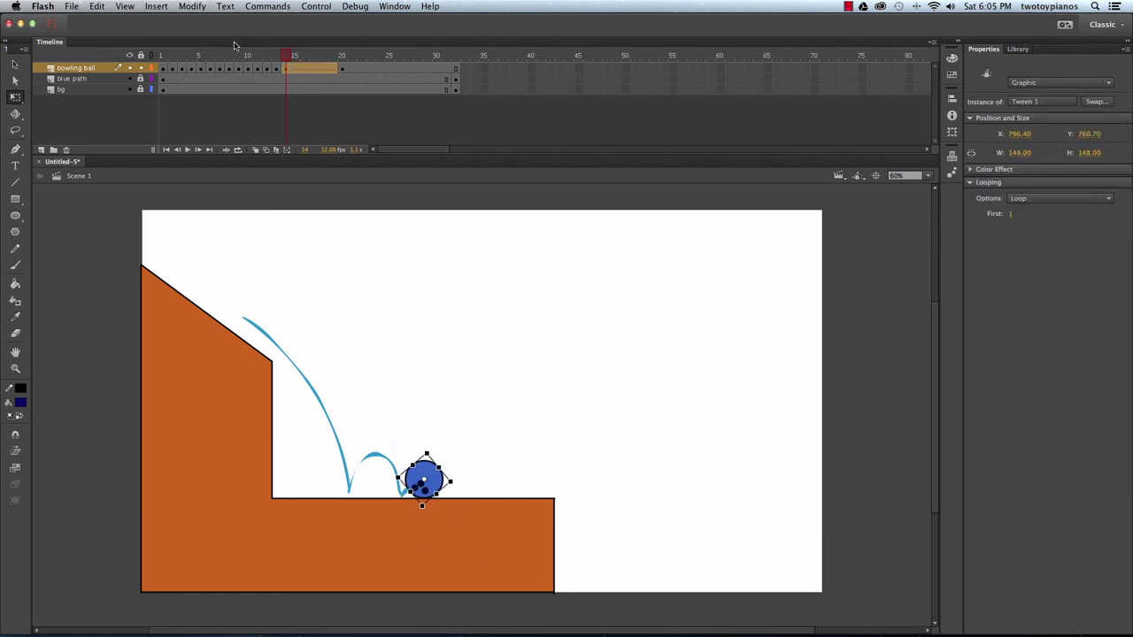
mouse_move(290, 59)
mouse_down()
mouse_move(267, 78)
mouse_move(287, 71)
mouse_up()
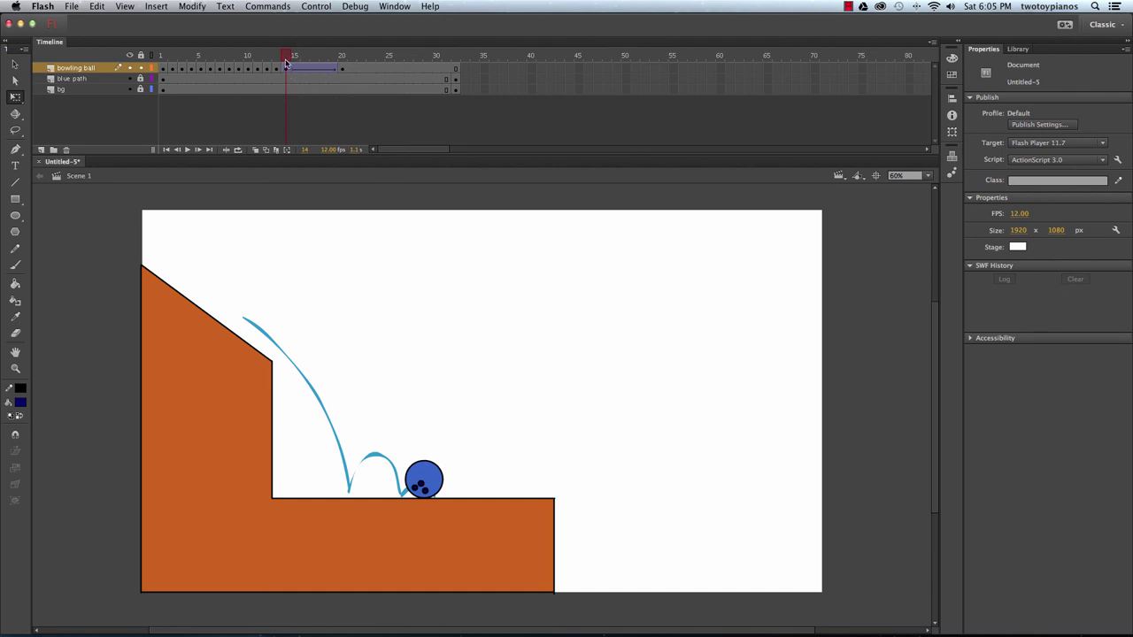
Step: Rotate the ball counterclockwise in the frame 20 keyframe until its finger holes sit at the upper left, and play from frames 14 and 1
drag(289, 64, 352, 78)
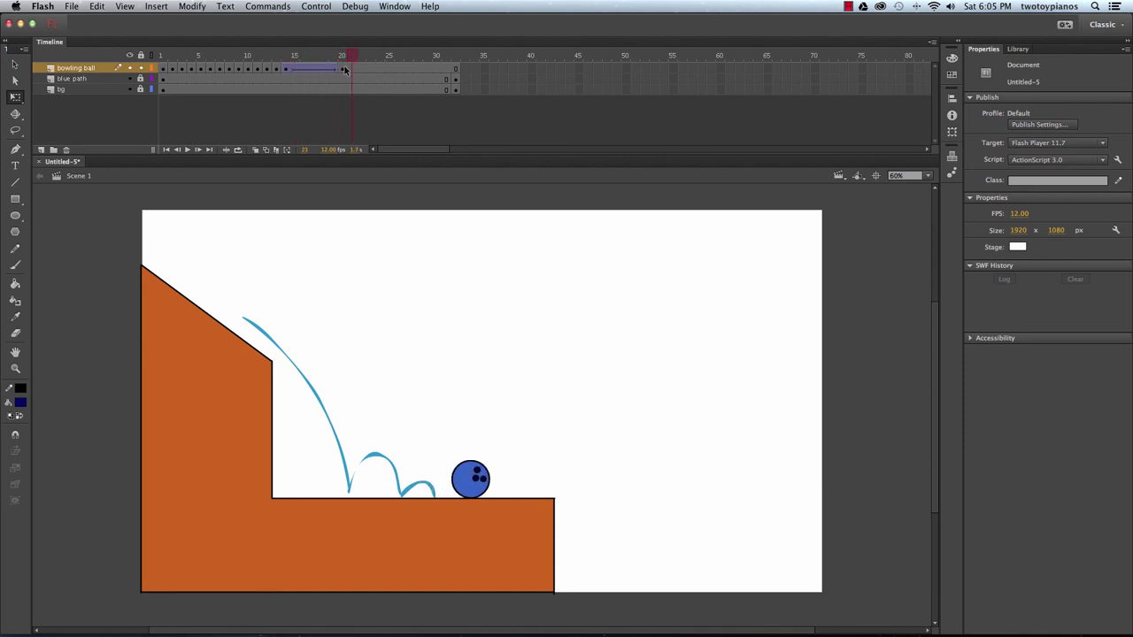
click(343, 68)
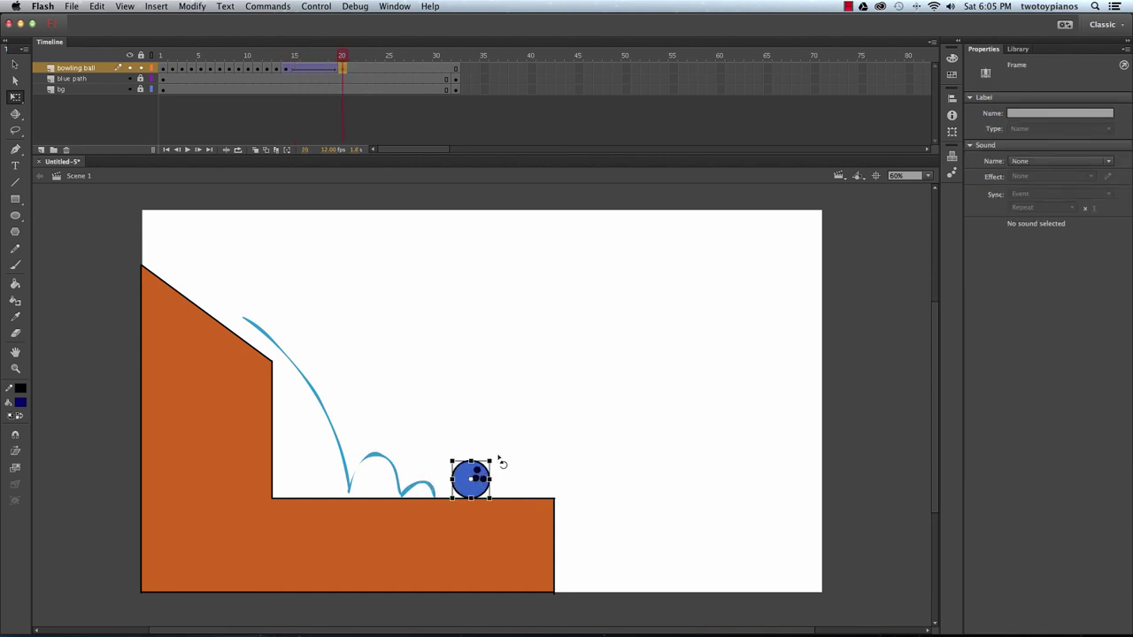
drag(501, 463, 428, 398)
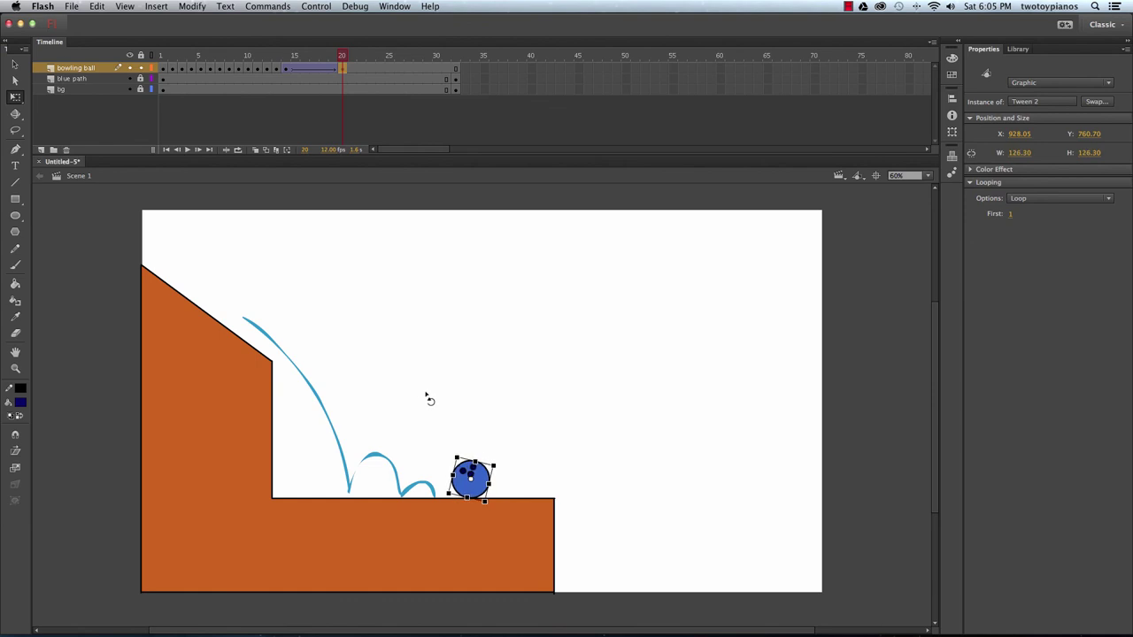
drag(343, 56, 287, 86)
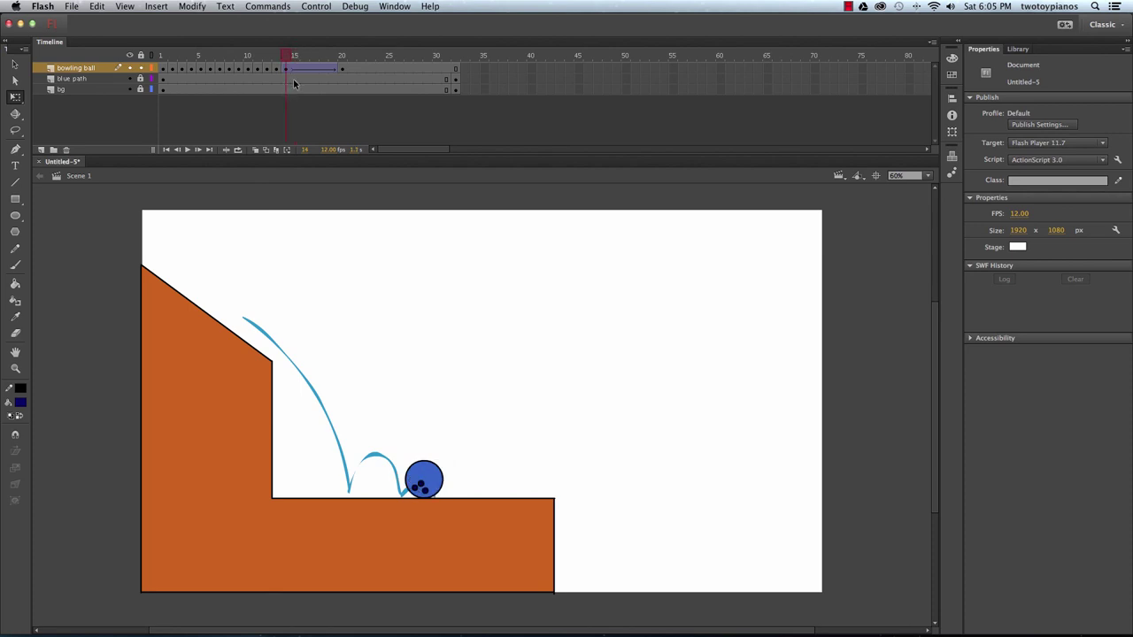
key(Return)
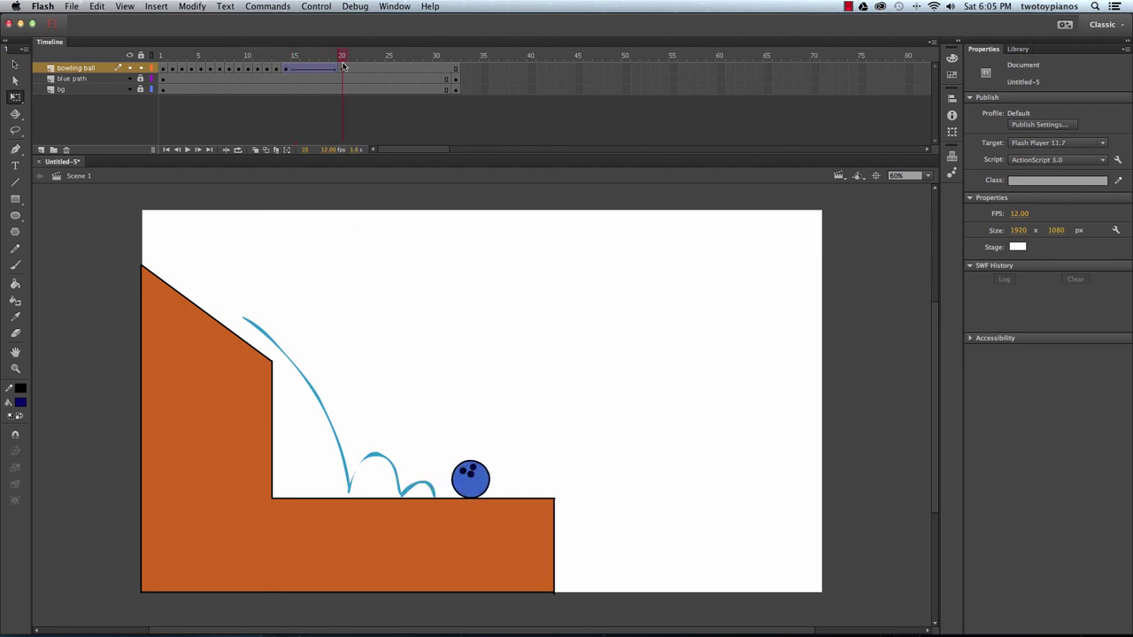
drag(352, 56, 3, 173)
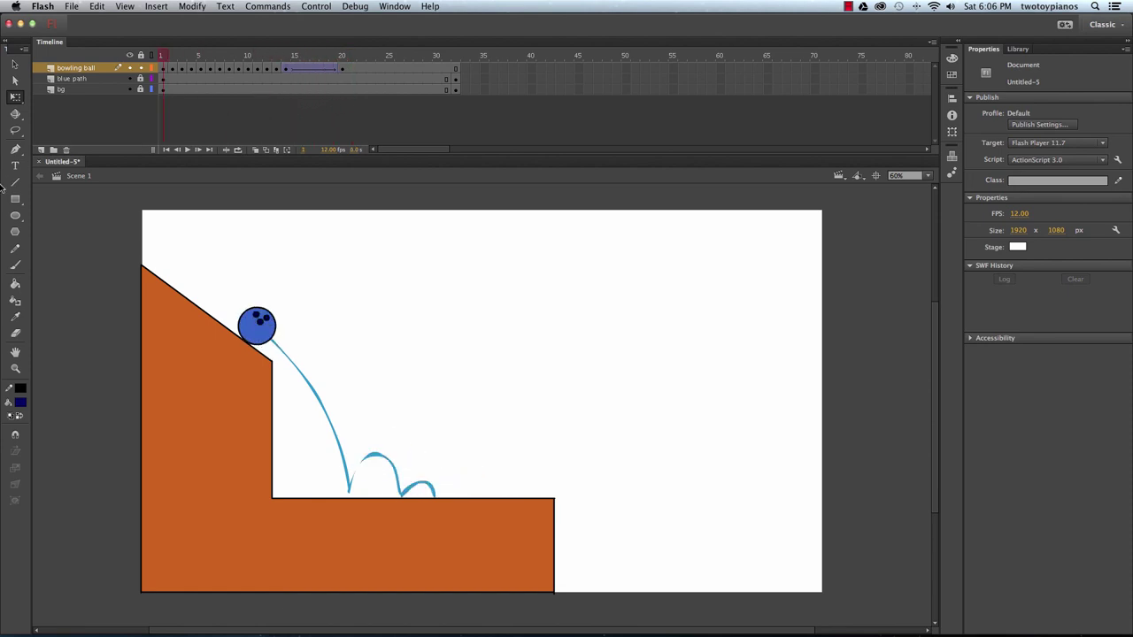
key(Return)
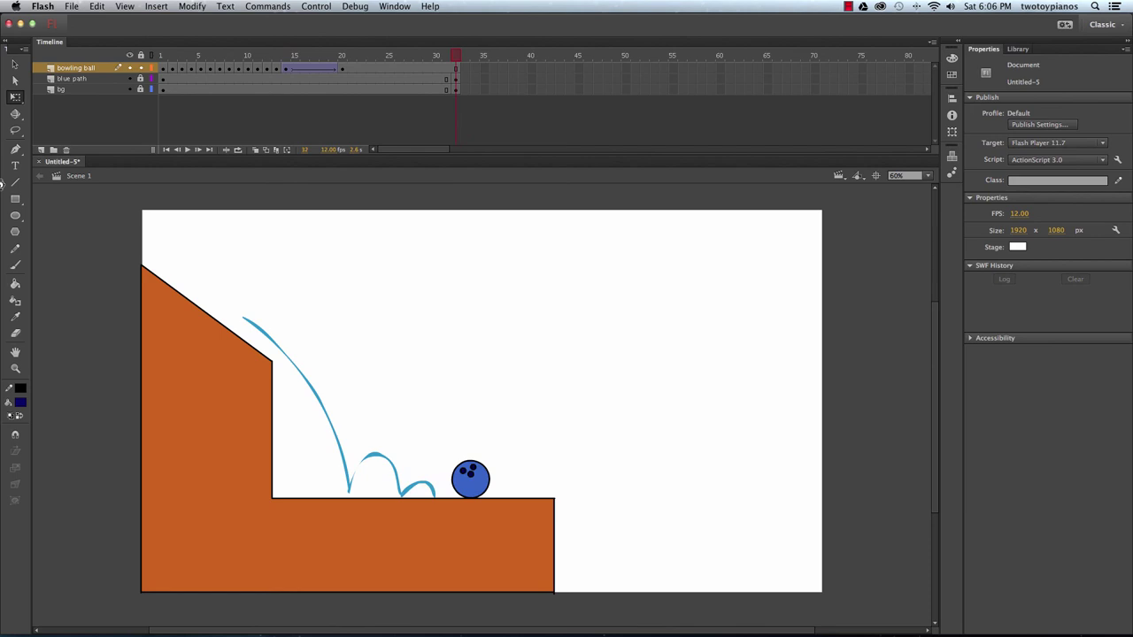
Step: Lock the bowling ball layer and add a new layer above it named "orange path"
click(141, 67)
click(40, 151)
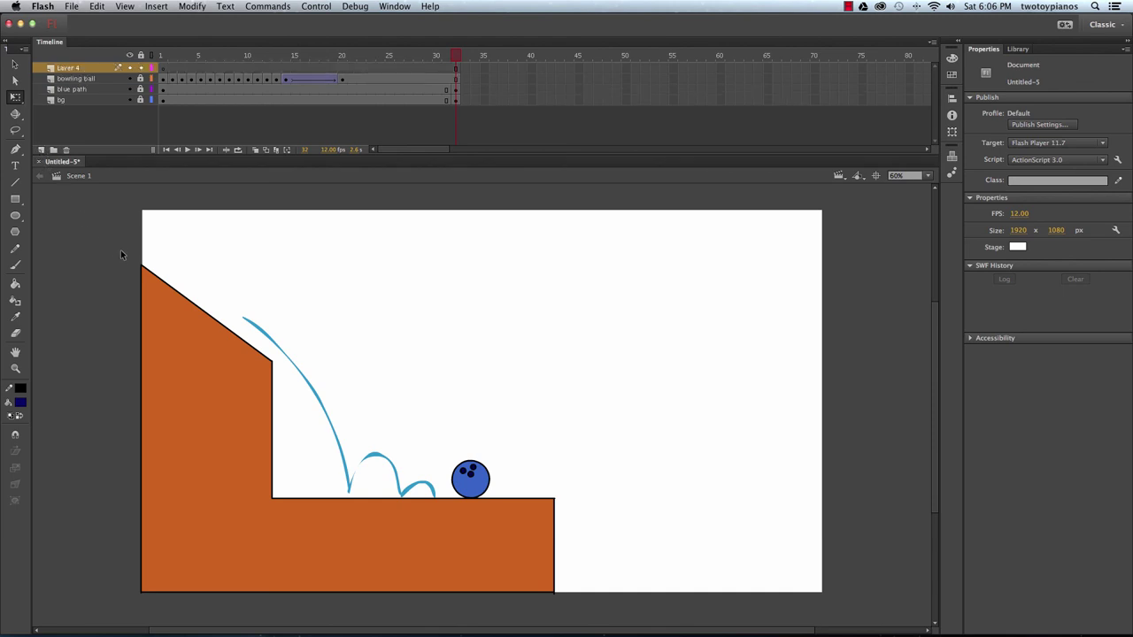
double_click(76, 68)
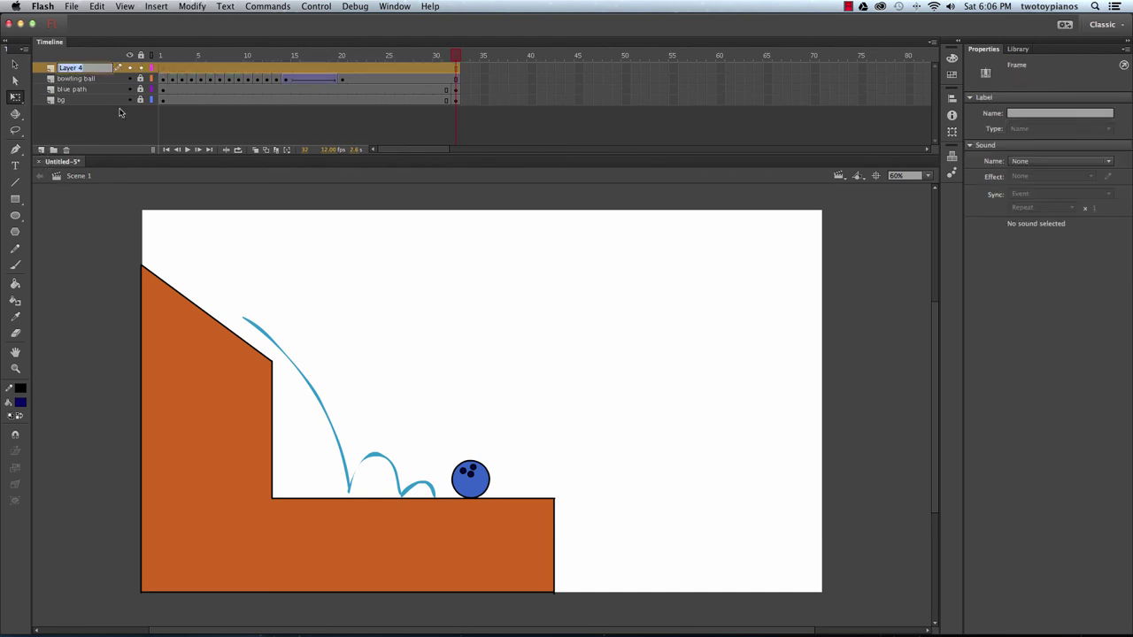
text(orange path)
key(Return)
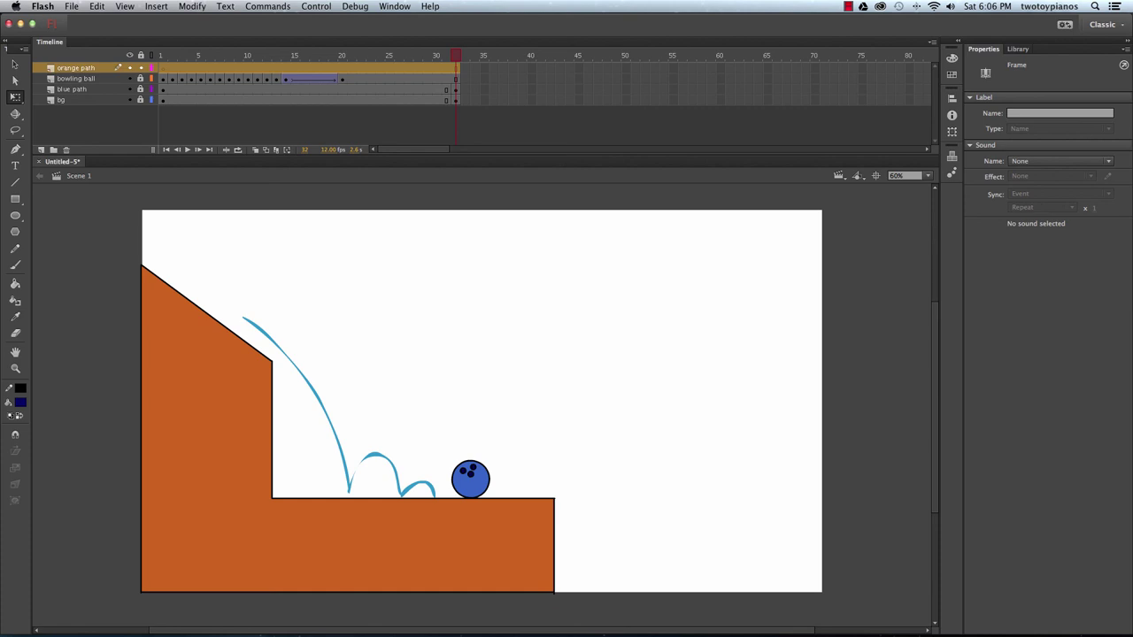
Step: Brush a tall orange bounce arc on the orange path layer, starting and landing on the flat part of the ledge
click(20, 402)
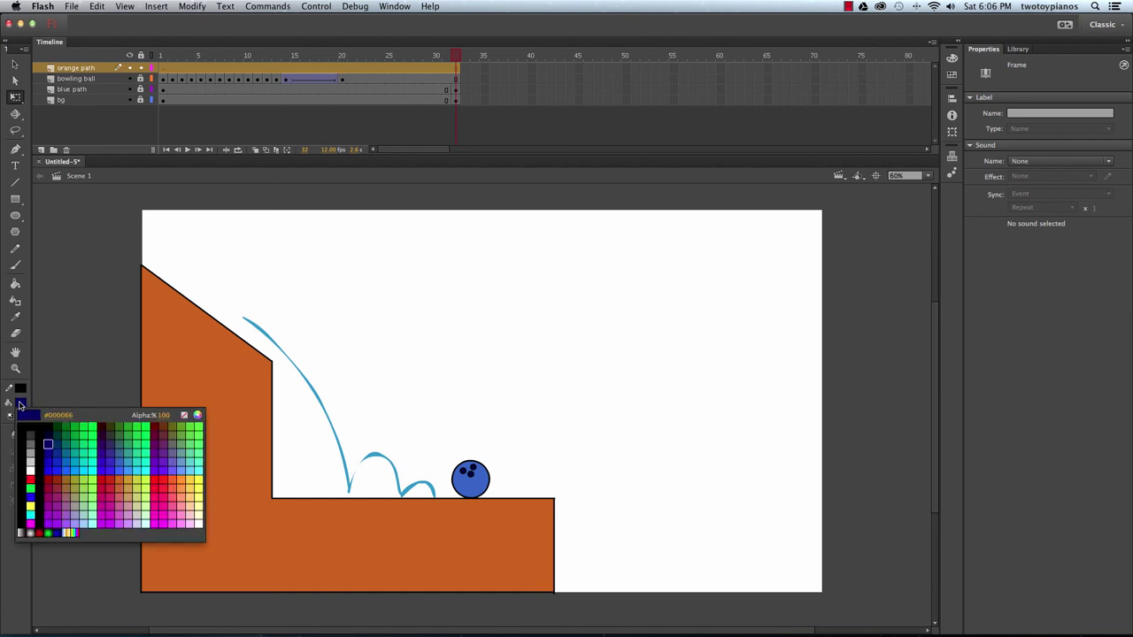
click(181, 475)
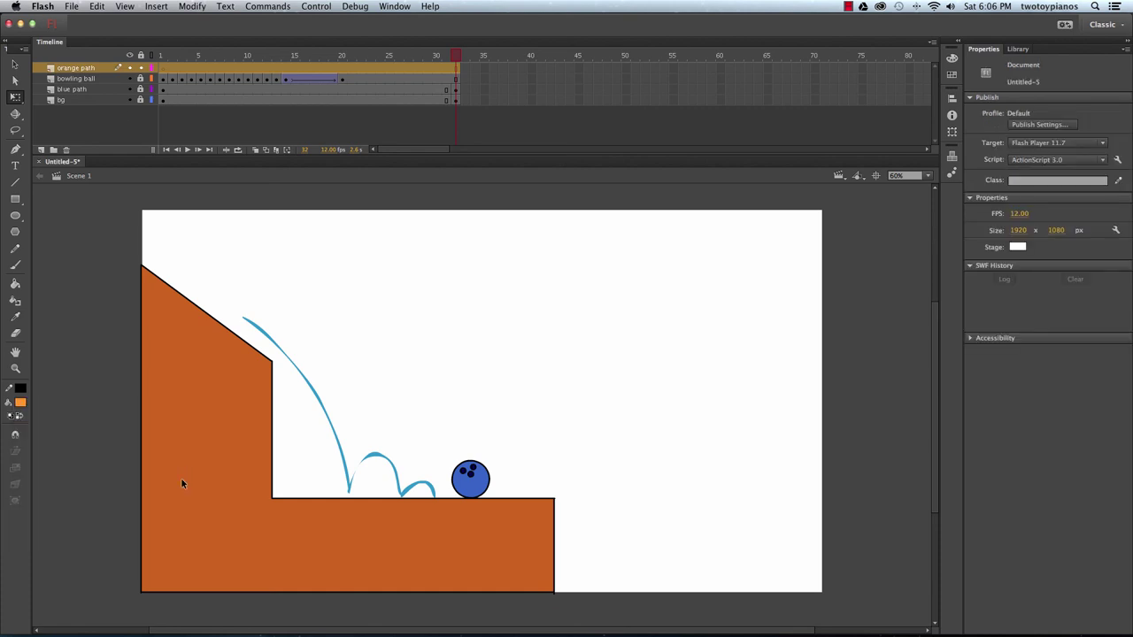
click(16, 265)
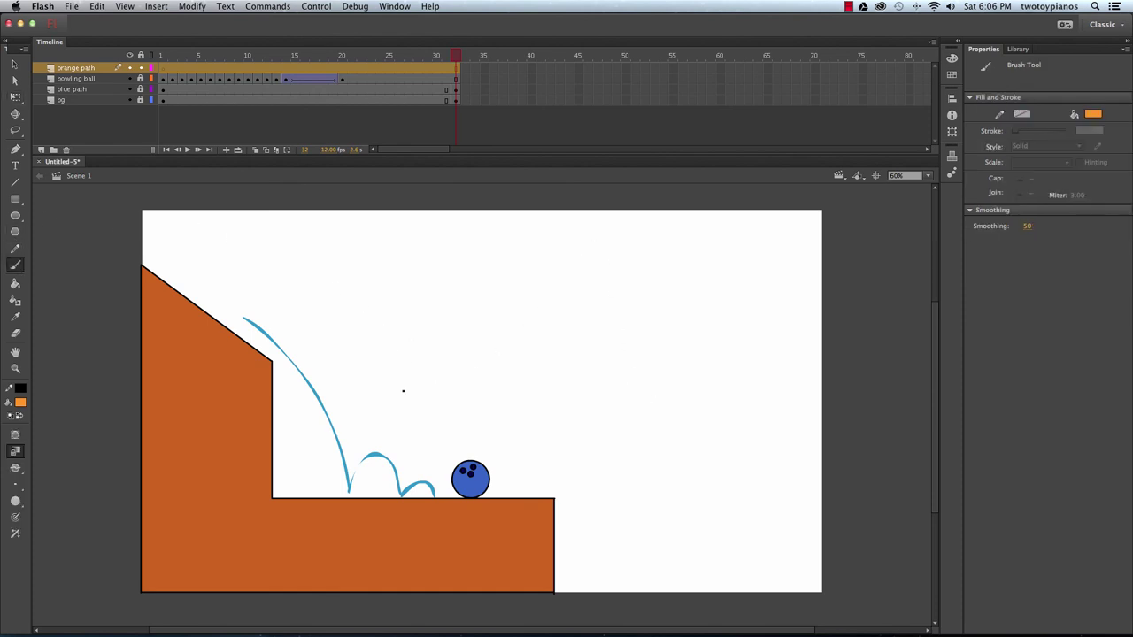
drag(332, 58, 224, 73)
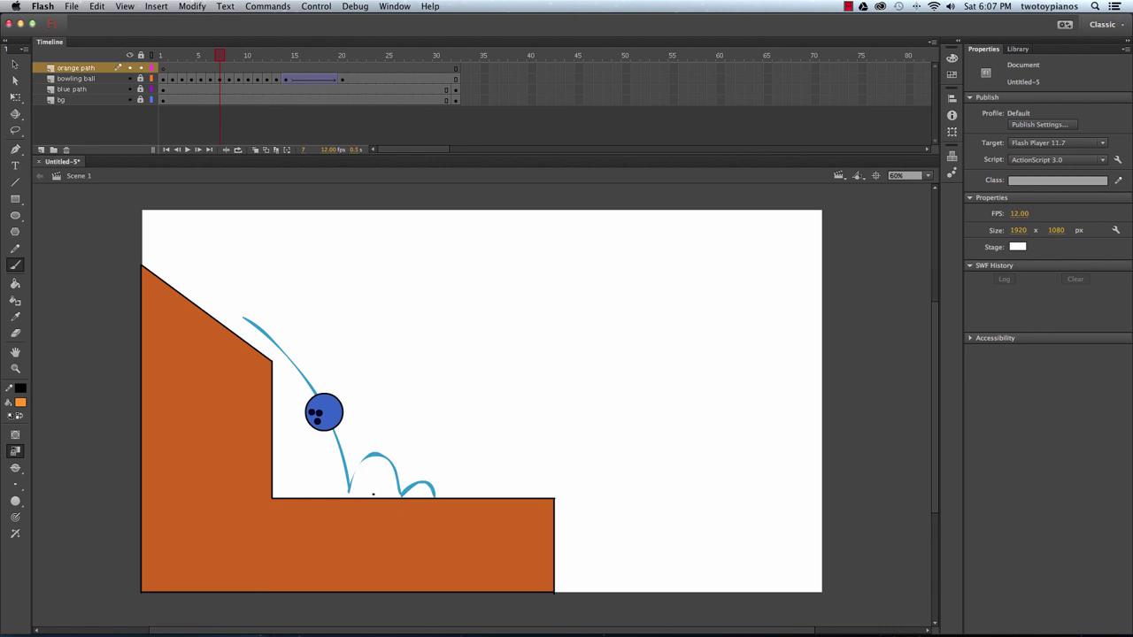
mouse_move(372, 491)
mouse_down()
mouse_move(378, 426)
mouse_move(414, 358)
mouse_move(448, 346)
mouse_move(489, 376)
mouse_move(507, 492)
mouse_up()
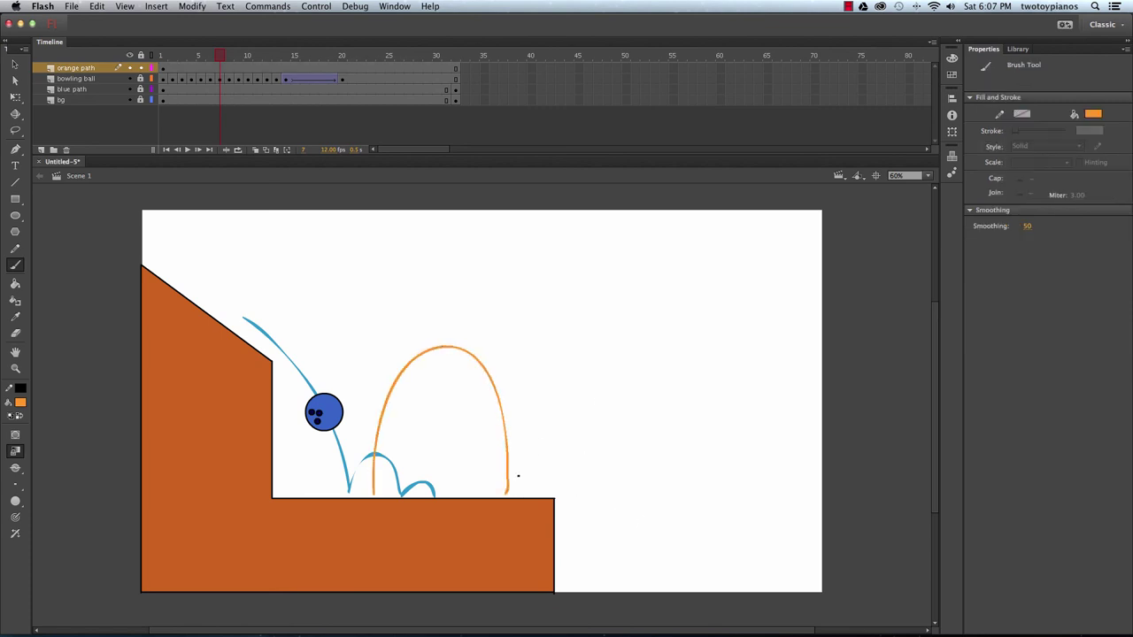
Step: Brush a second, lower orange arc from the first arc's landing point over the ledge's edge, redrawing its falling end steeper and closer in
mouse_move(509, 465)
mouse_down()
mouse_move(568, 389)
mouse_move(604, 413)
mouse_move(633, 515)
mouse_move(620, 627)
mouse_up()
key(super+z)
mouse_move(507, 492)
mouse_down()
mouse_move(545, 420)
mouse_move(645, 462)
mouse_move(670, 627)
mouse_up()
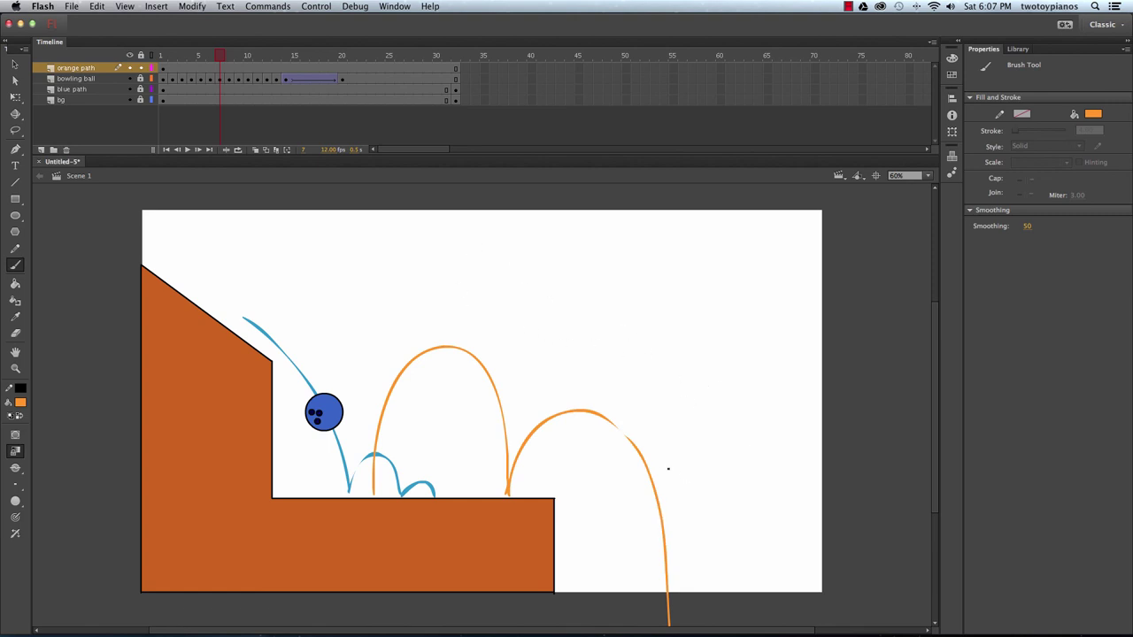
mouse_move(609, 423)
mouse_down()
mouse_move(650, 498)
mouse_move(652, 625)
mouse_up()
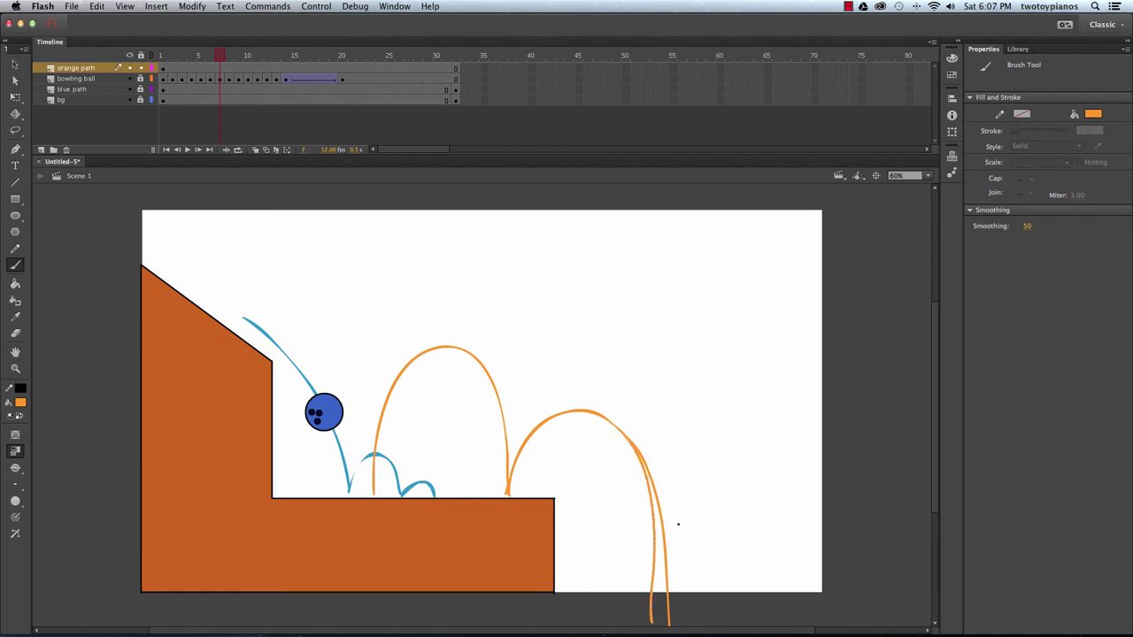
key(super+z)
drag(611, 423, 652, 625)
Step: Erase the stray outer tail of the second orange arc and the part of the path extending below the stage
key(v)
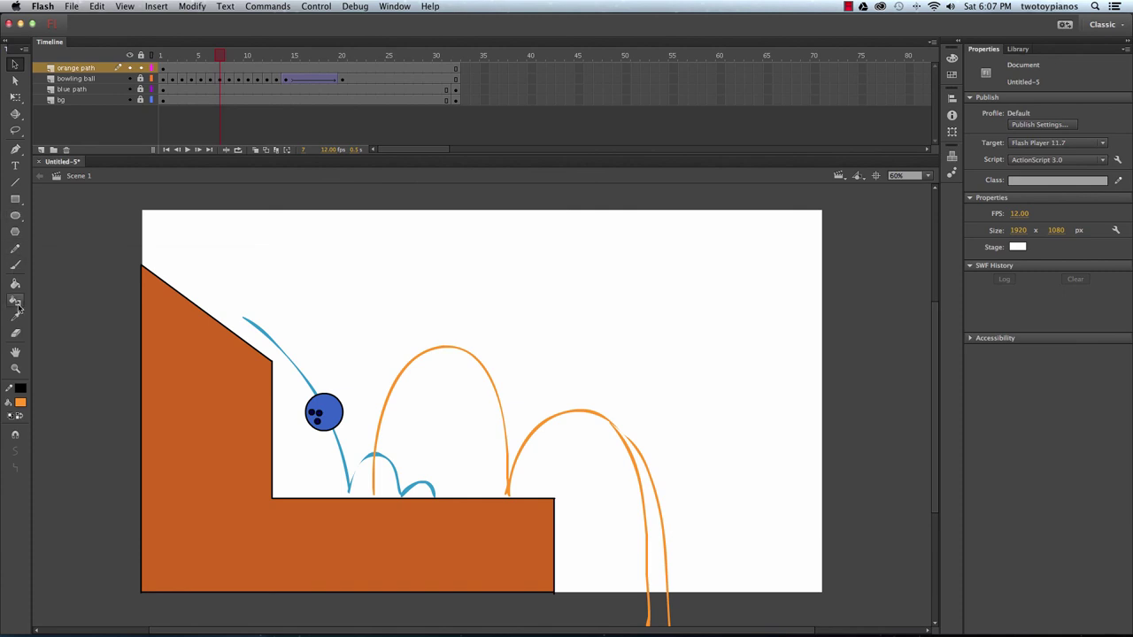
click(15, 334)
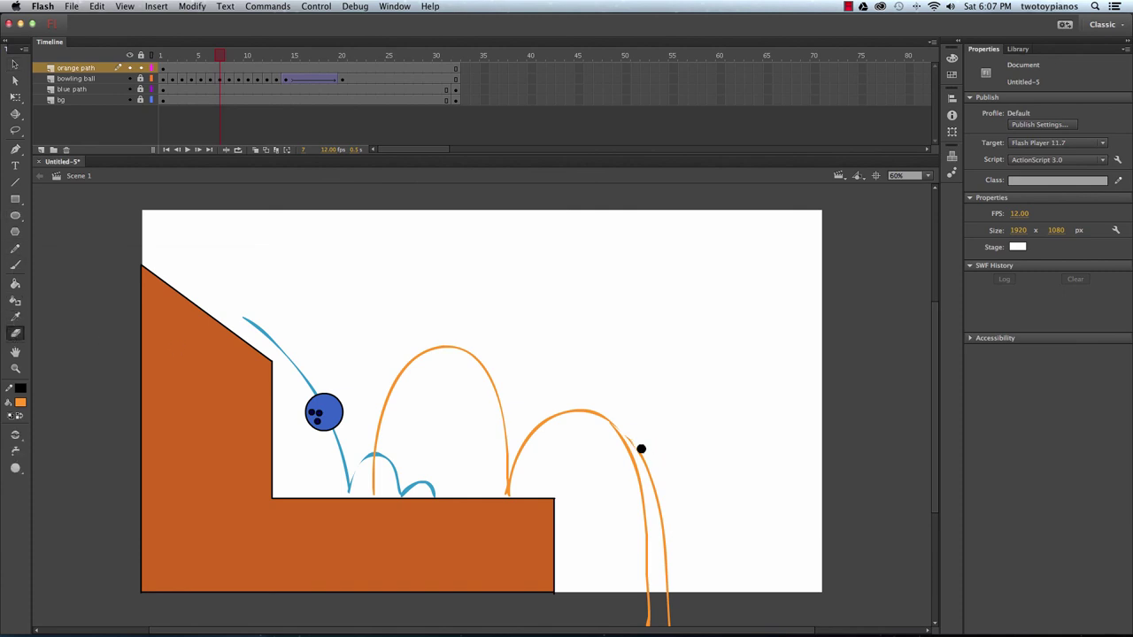
mouse_move(625, 430)
mouse_down()
mouse_move(655, 477)
mouse_move(670, 625)
mouse_up()
drag(696, 488, 675, 384)
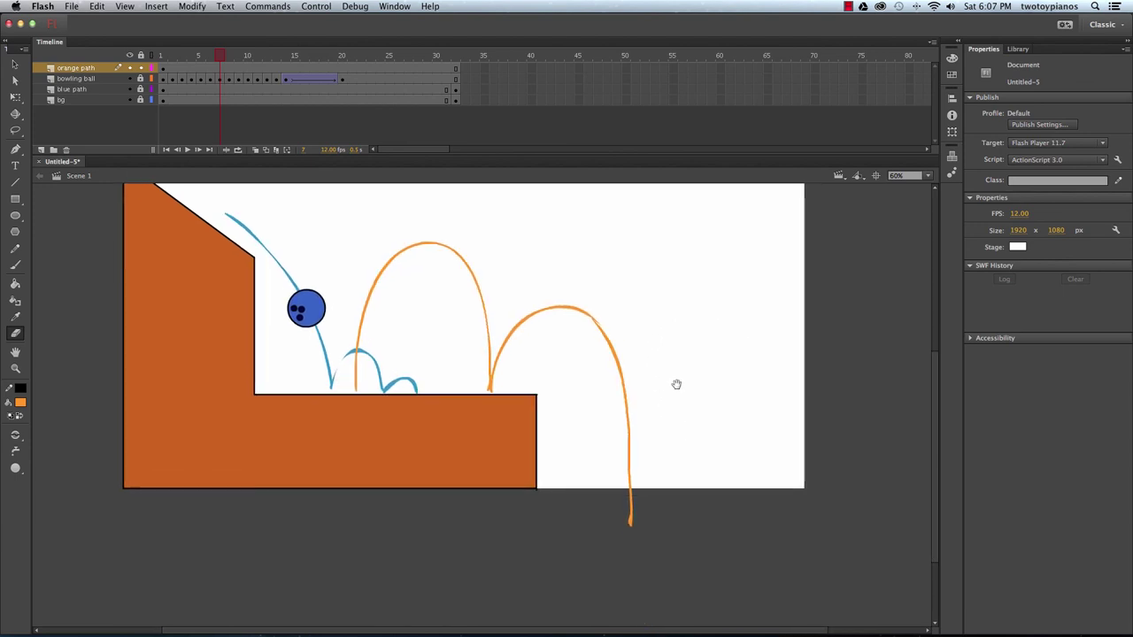
drag(628, 524, 629, 492)
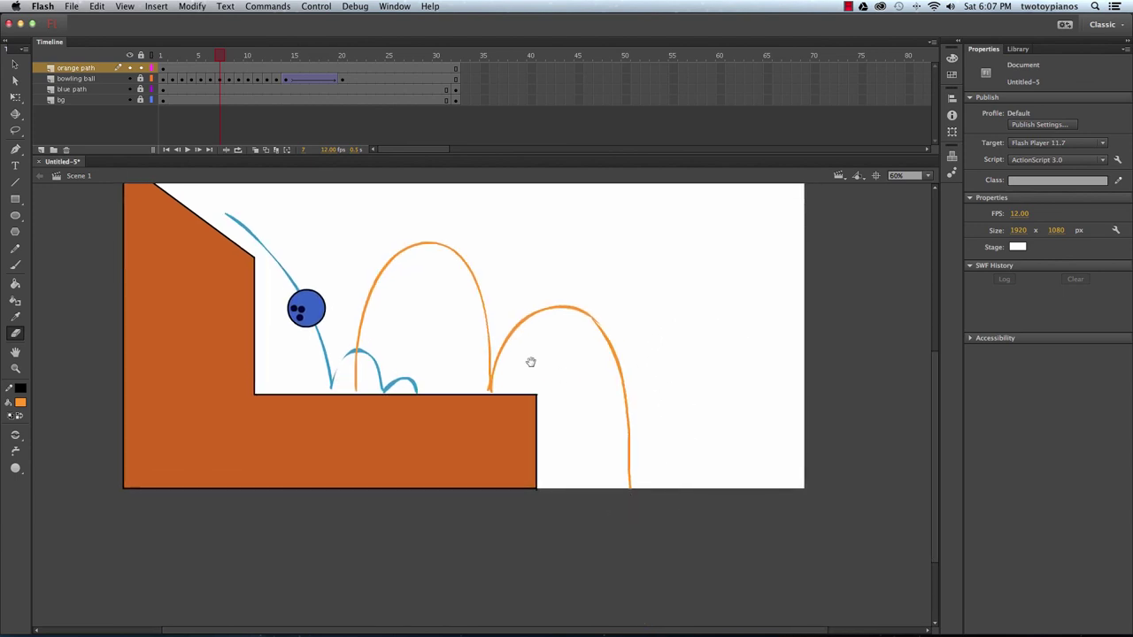
drag(549, 365, 567, 461)
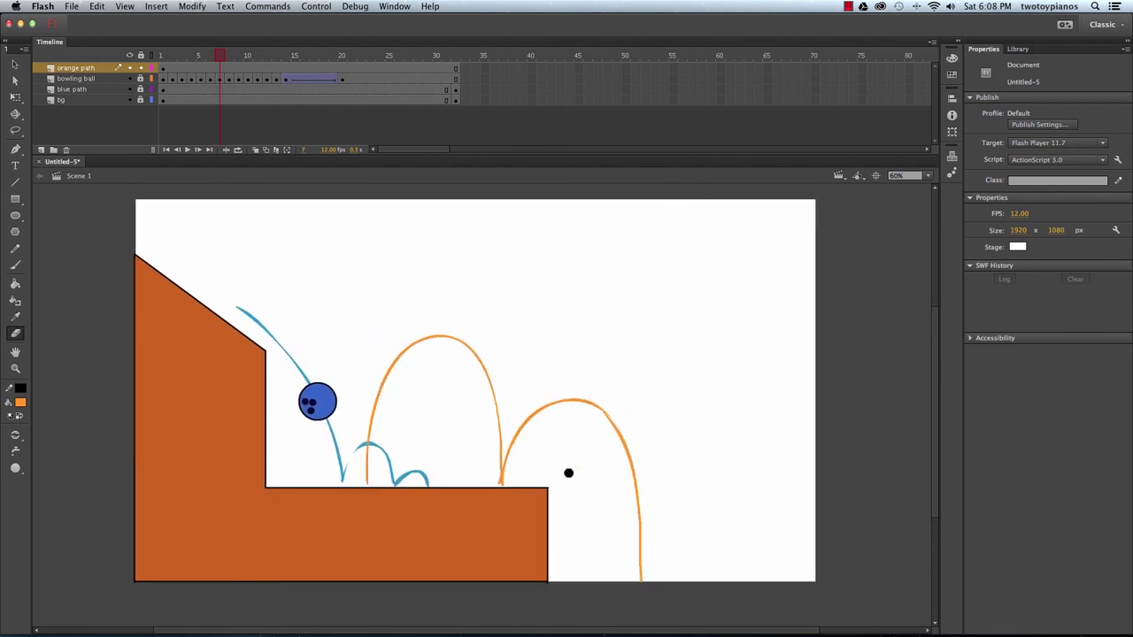
Step: Insert a keyframe at frame 32 of the orange path layer
click(162, 69)
click(456, 68)
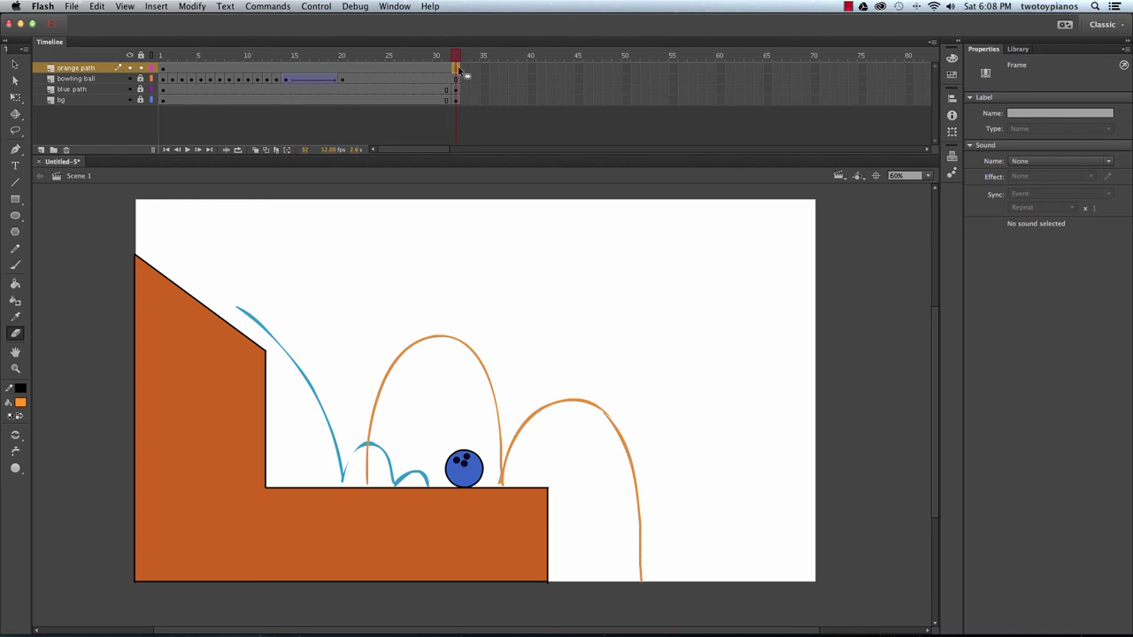
right_click(456, 69)
click(497, 161)
Step: Add a new layer above the orange path layer and open its name for editing
click(40, 150)
double_click(69, 68)
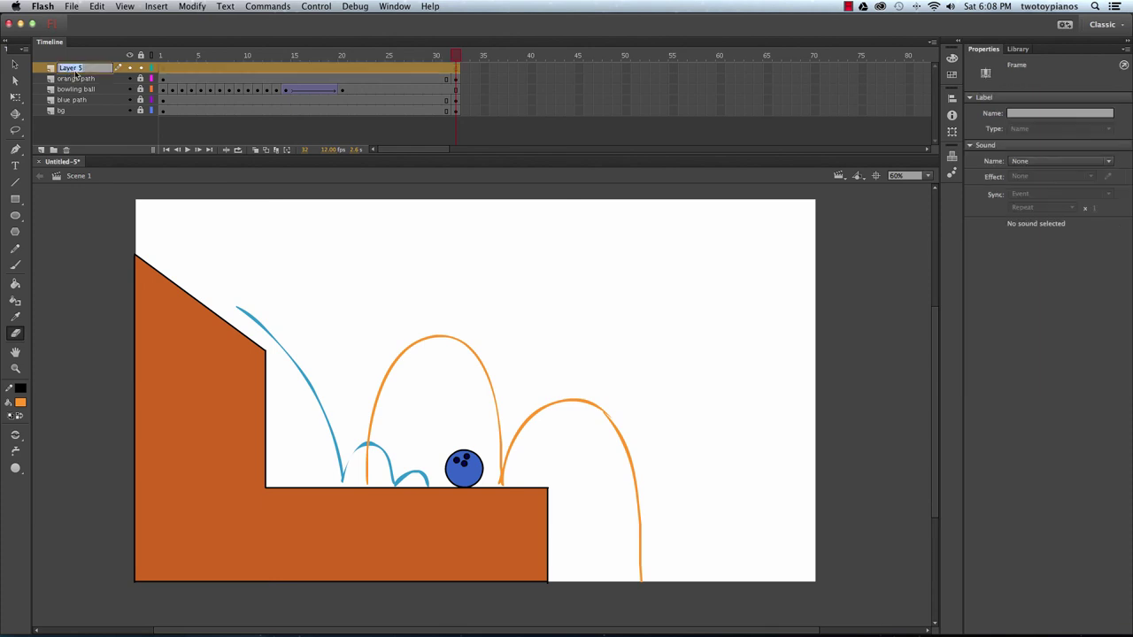